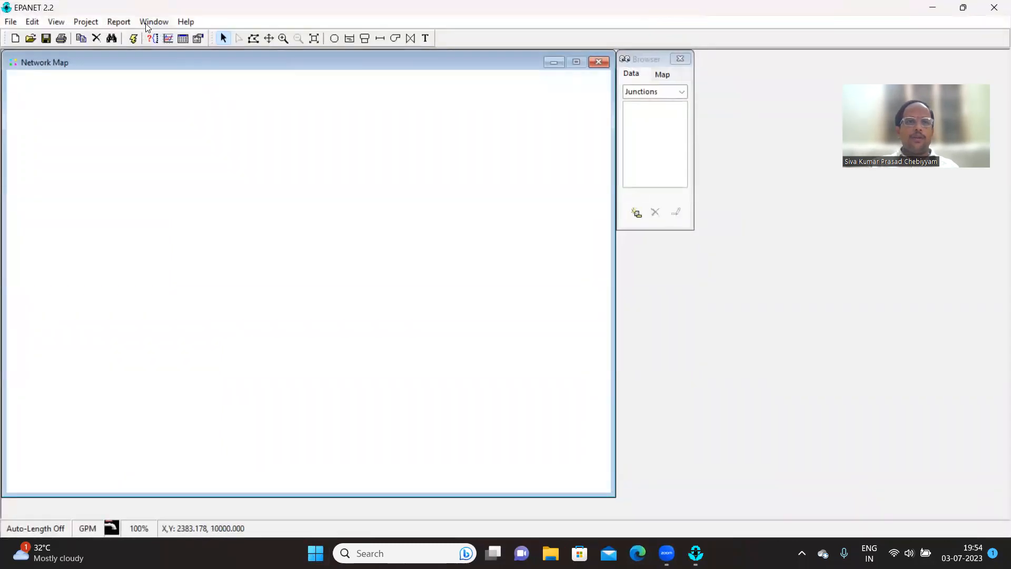
Open the EPANET tutorial at its Example Network topic and bring up the Study Area Map below the tutorial text.
{"action": "left_click", "coordinate": [189, 20]}
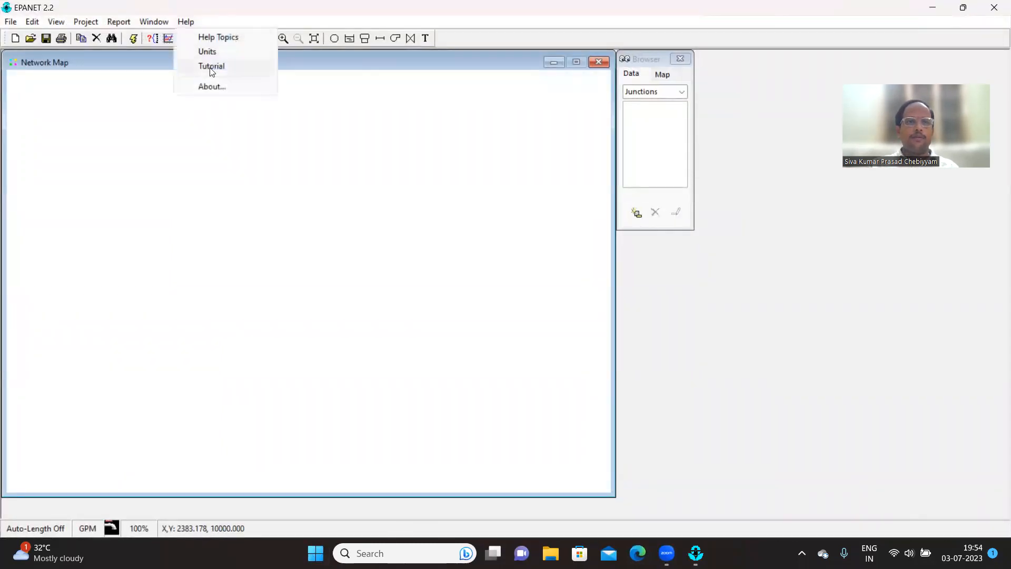
{"action": "left_click", "coordinate": [211, 67]}
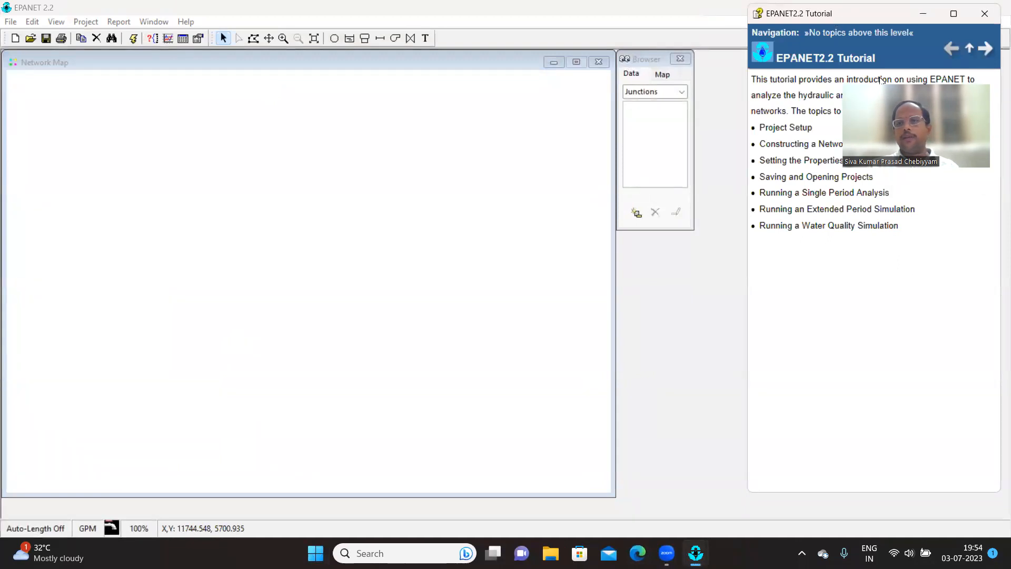
{"action": "left_click_drag", "start_coordinate": [835, 17], "coordinate": [803, 16]}
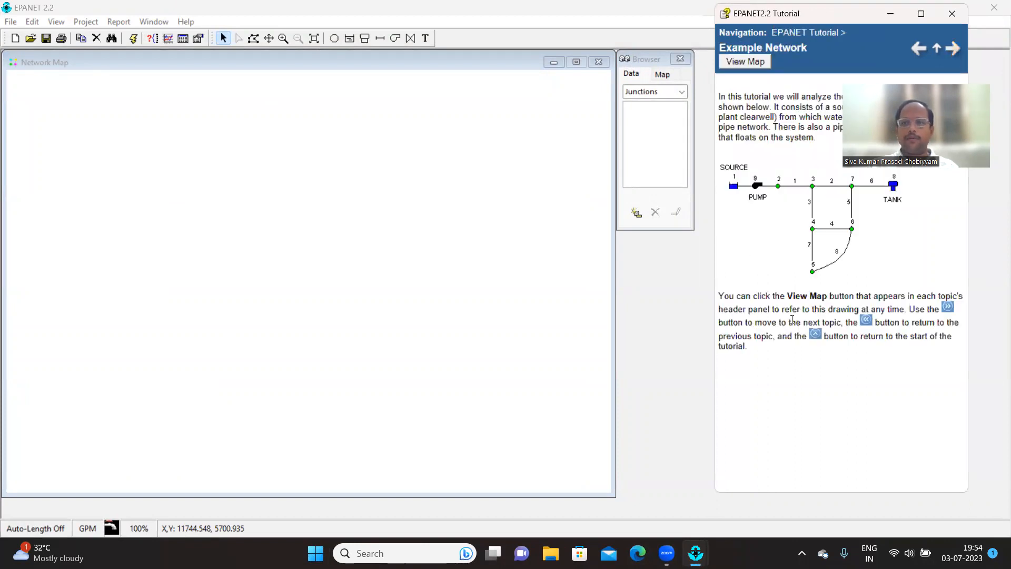
{"action": "left_click", "coordinate": [751, 61]}
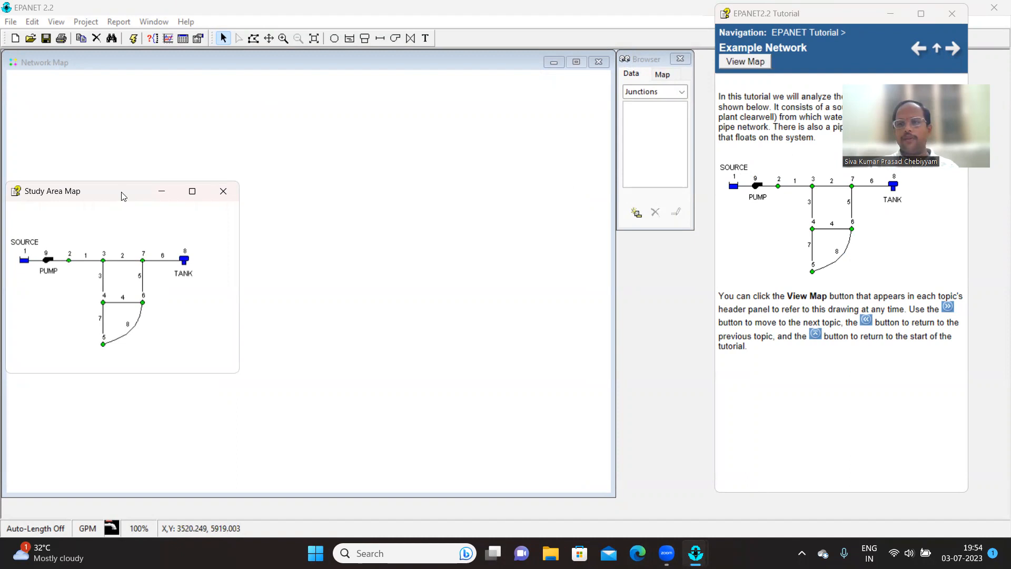
{"action": "left_click_drag", "start_coordinate": [123, 197], "coordinate": [852, 361]}
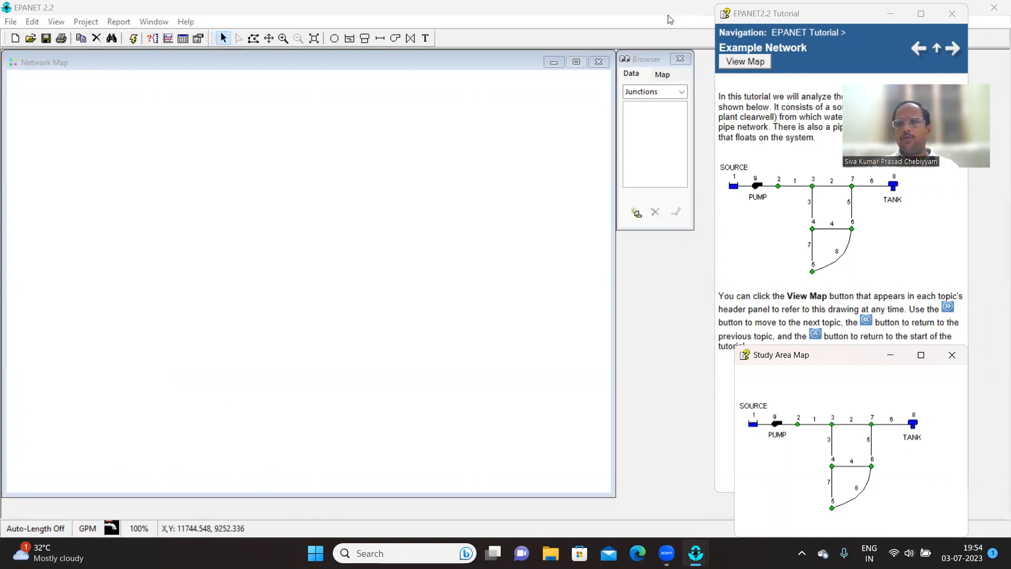
Restore the main window to a smaller size and arrange the tutorial and Study Area Map windows beside it.
{"action": "double_click", "coordinate": [655, 8]}
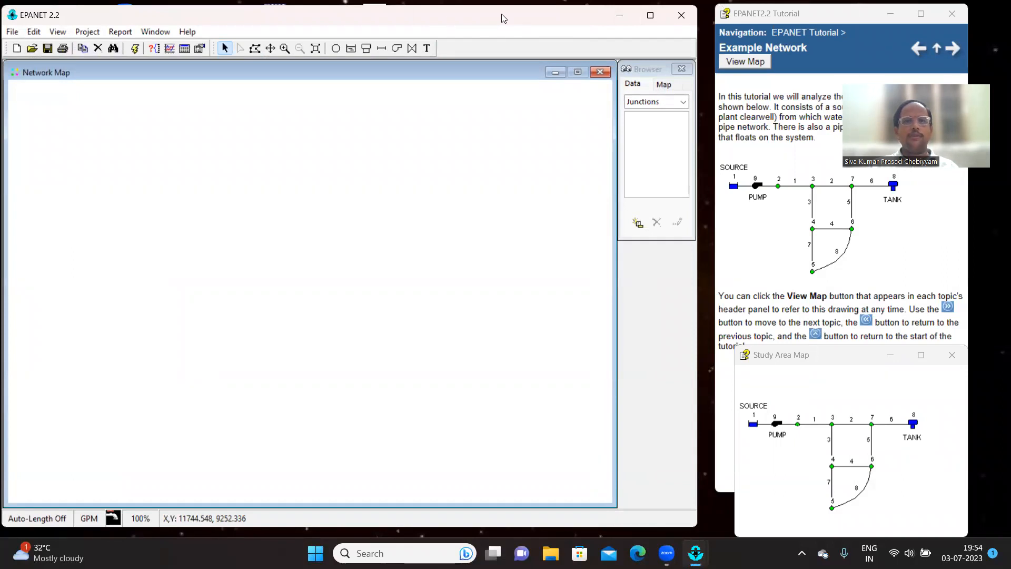
{"action": "key", "text": "super+Left"}
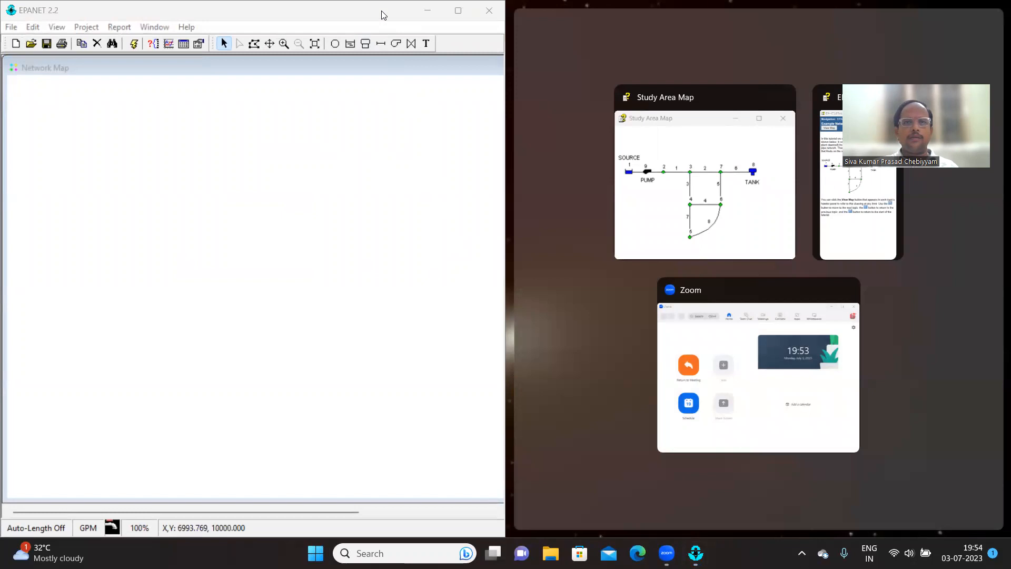
{"action": "left_click_drag", "start_coordinate": [382, 10], "coordinate": [383, 15]}
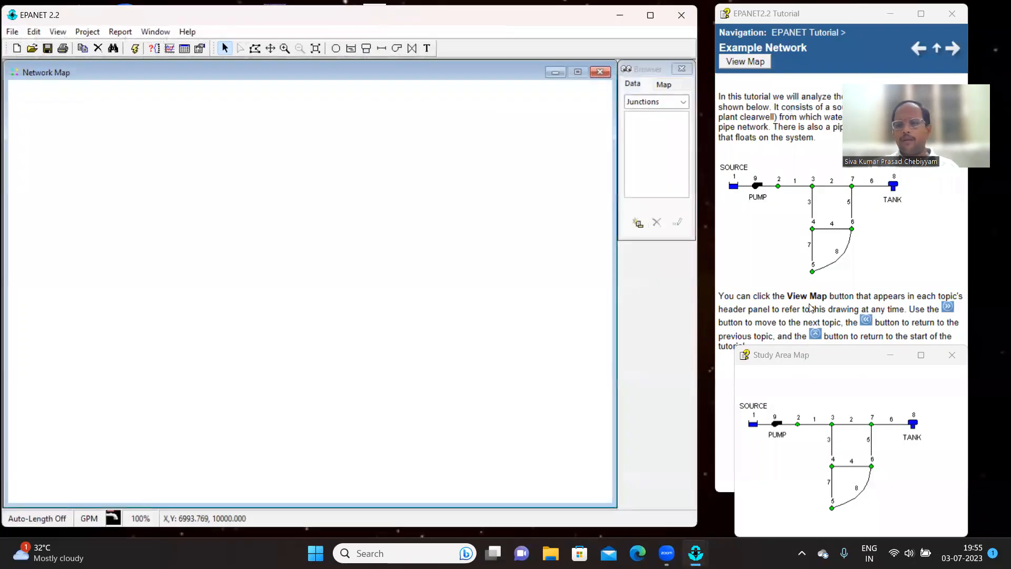
{"action": "left_click", "coordinate": [833, 18]}
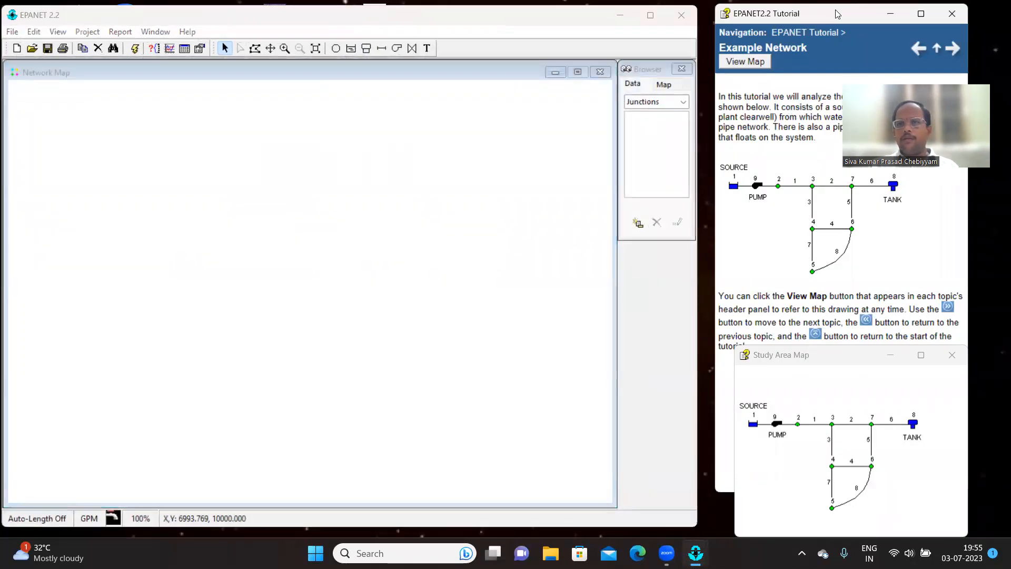
{"action": "left_click_drag", "start_coordinate": [837, 14], "coordinate": [843, 17]}
{"action": "left_click", "coordinate": [852, 361]}
{"action": "left_click_drag", "start_coordinate": [851, 361], "coordinate": [846, 367]}
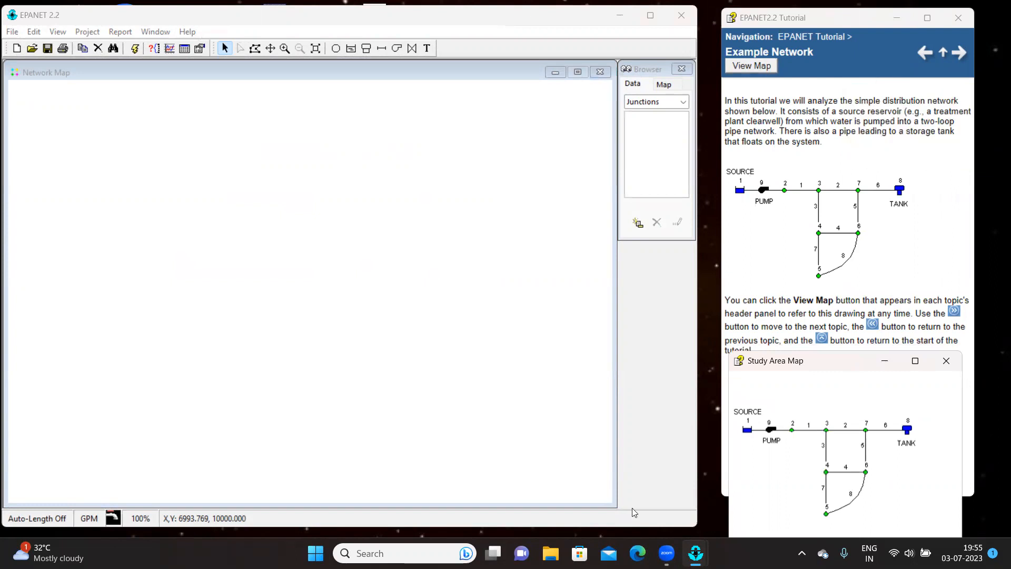
Advance the tutorial to the Project Setup topic and create a new project.
{"action": "left_click", "coordinate": [958, 53]}
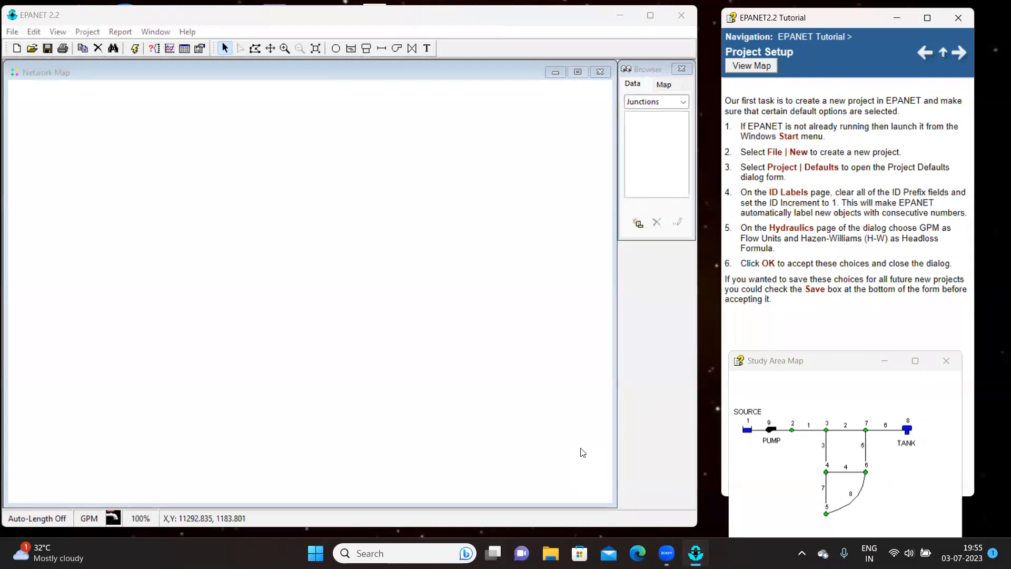
{"action": "left_click", "coordinate": [14, 32]}
{"action": "left_click", "coordinate": [35, 46]}
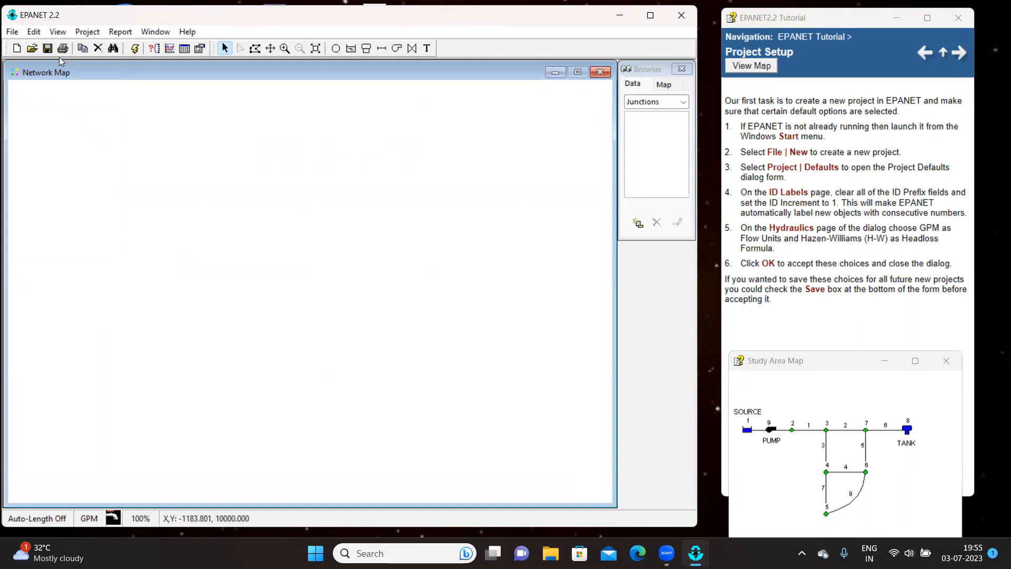
Check the project defaults for ID prefixes, ID increment, flow units and headloss formula, and accept them.
{"action": "left_click", "coordinate": [86, 33]}
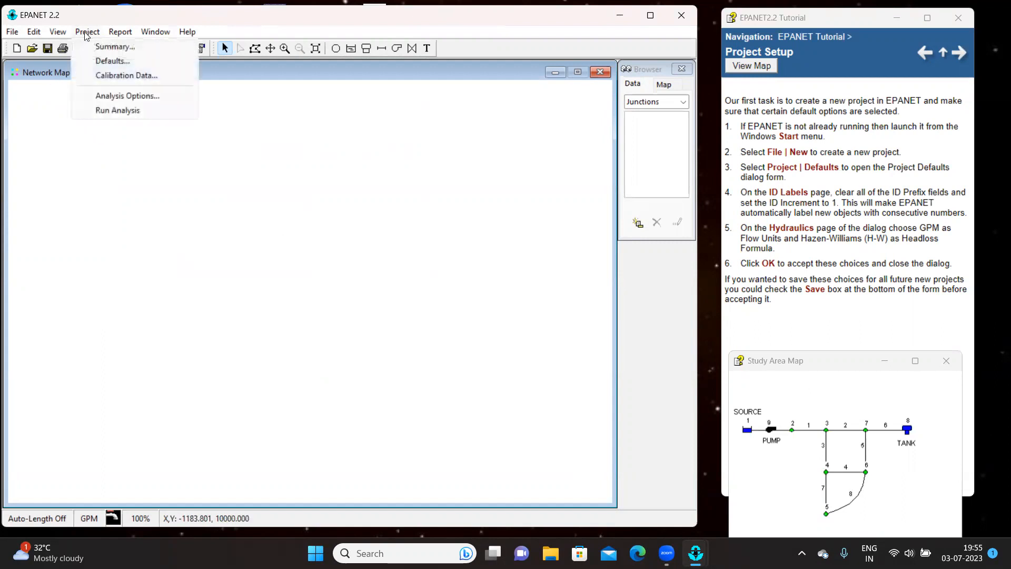
{"action": "left_click", "coordinate": [107, 62]}
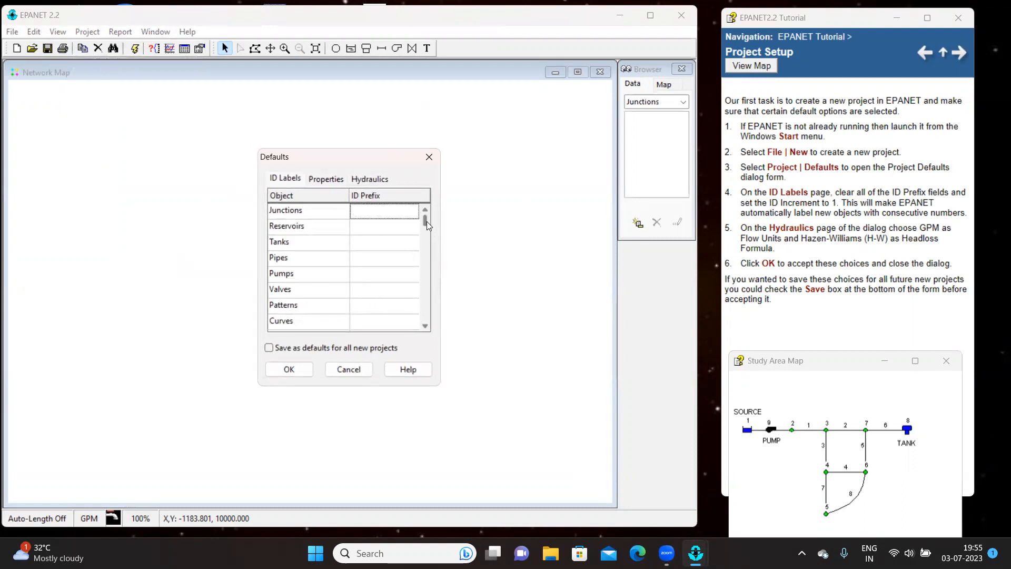
{"action": "left_click", "coordinate": [425, 259]}
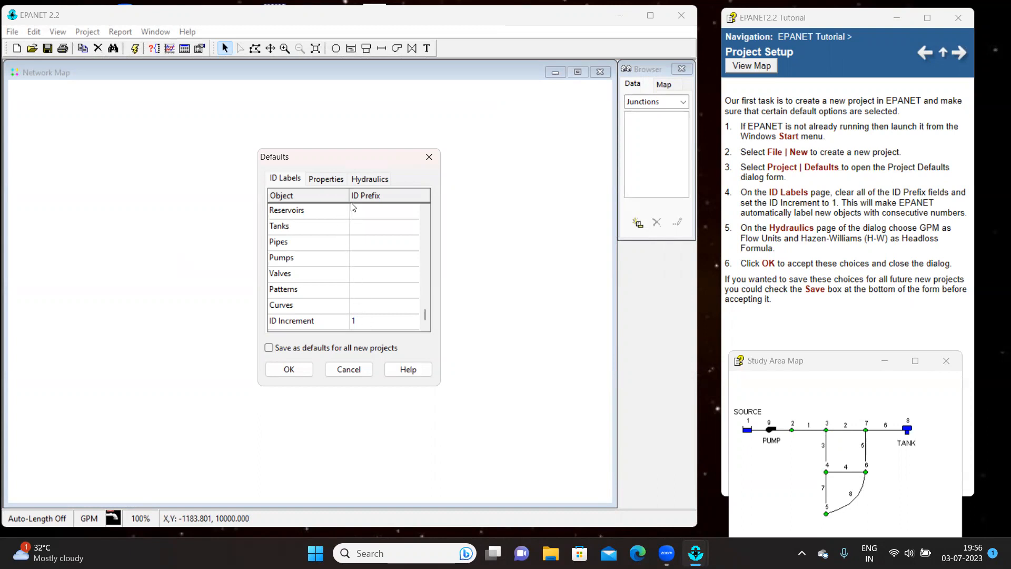
{"action": "left_click", "coordinate": [370, 179]}
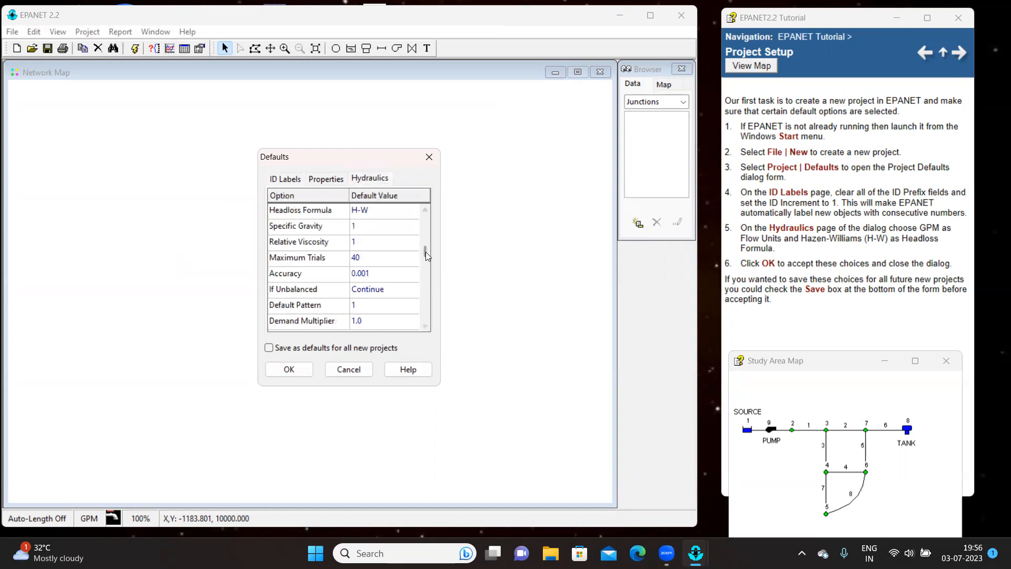
{"action": "scroll", "coordinate": [425, 250], "scroll_direction": "up", "scroll_amount": 1}
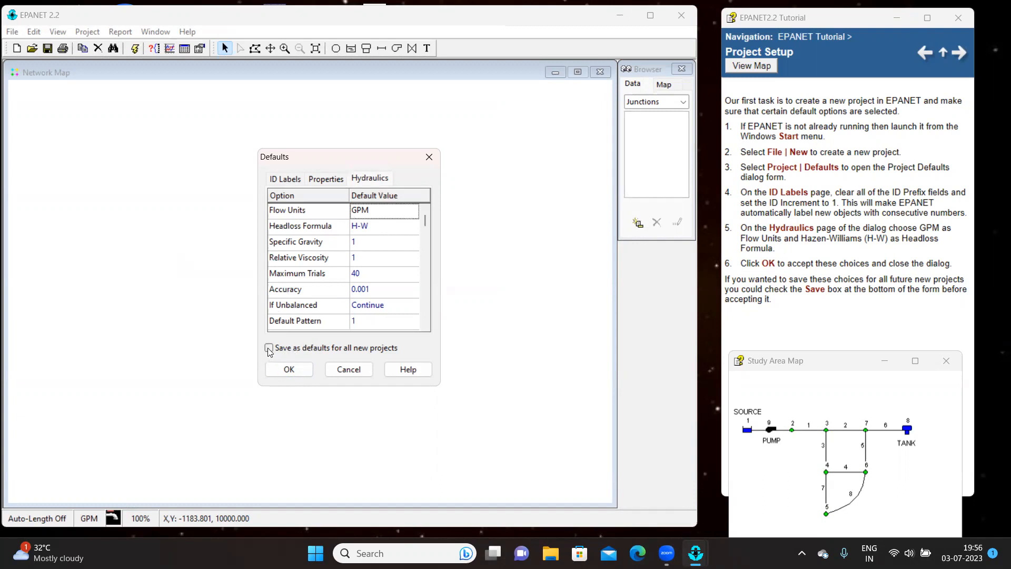
{"action": "left_click", "coordinate": [289, 370]}
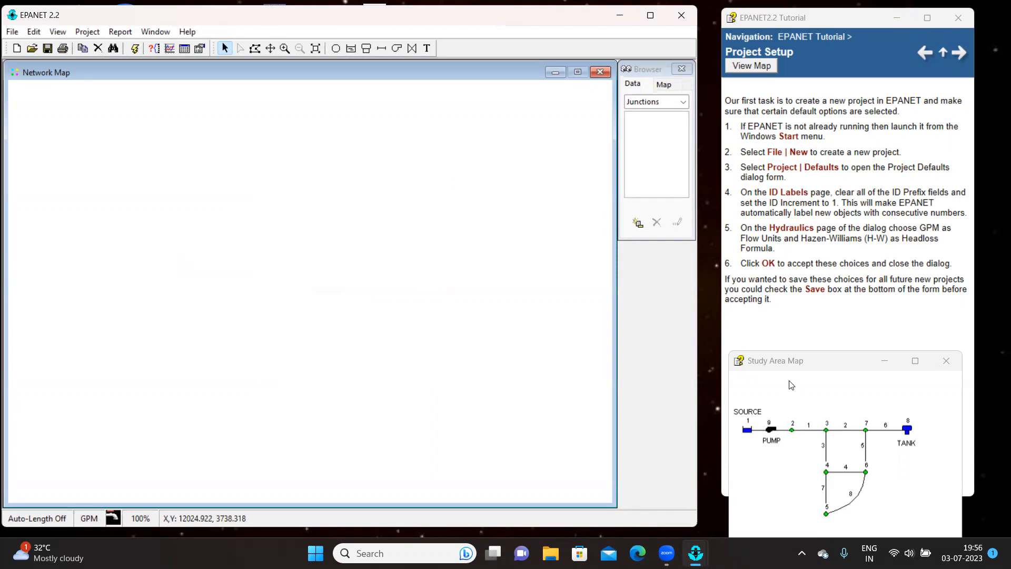
Move the Study Area Map over the empty network map, and return it to the lower part of the tutorial window.
{"action": "left_click", "coordinate": [818, 363]}
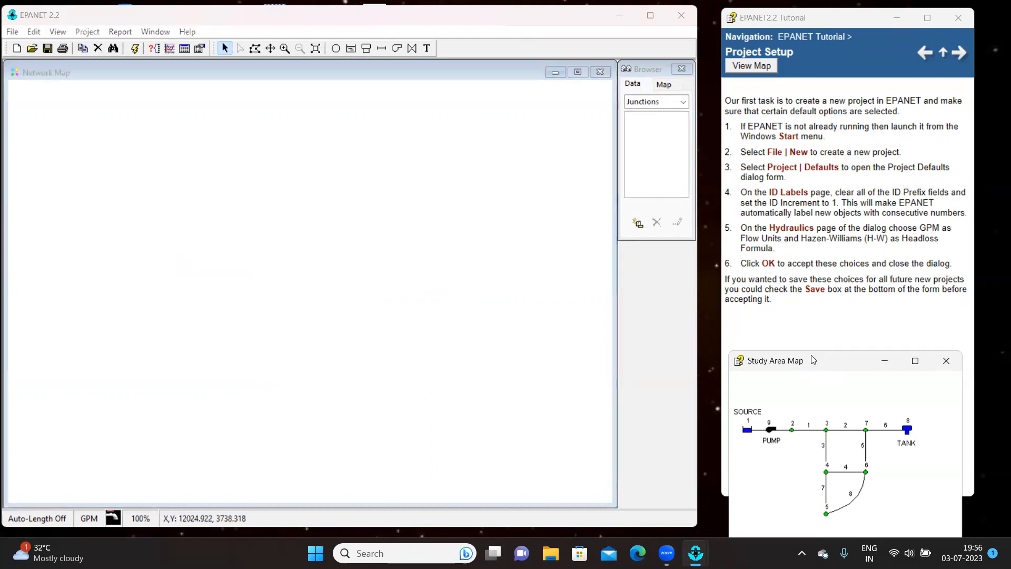
{"action": "left_click_drag", "start_coordinate": [811, 360], "coordinate": [229, 130]}
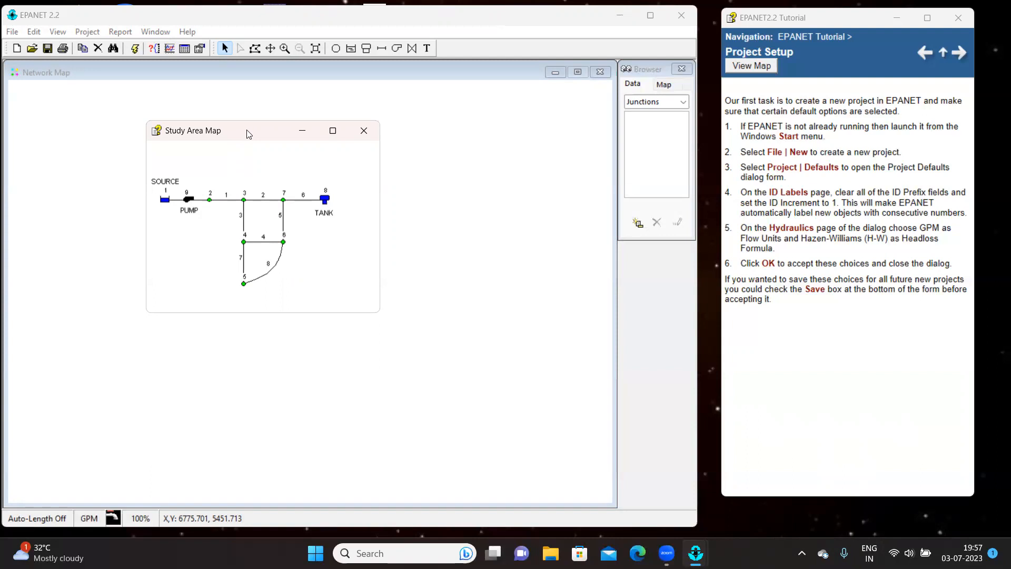
{"action": "left_click_drag", "start_coordinate": [248, 134], "coordinate": [832, 330]}
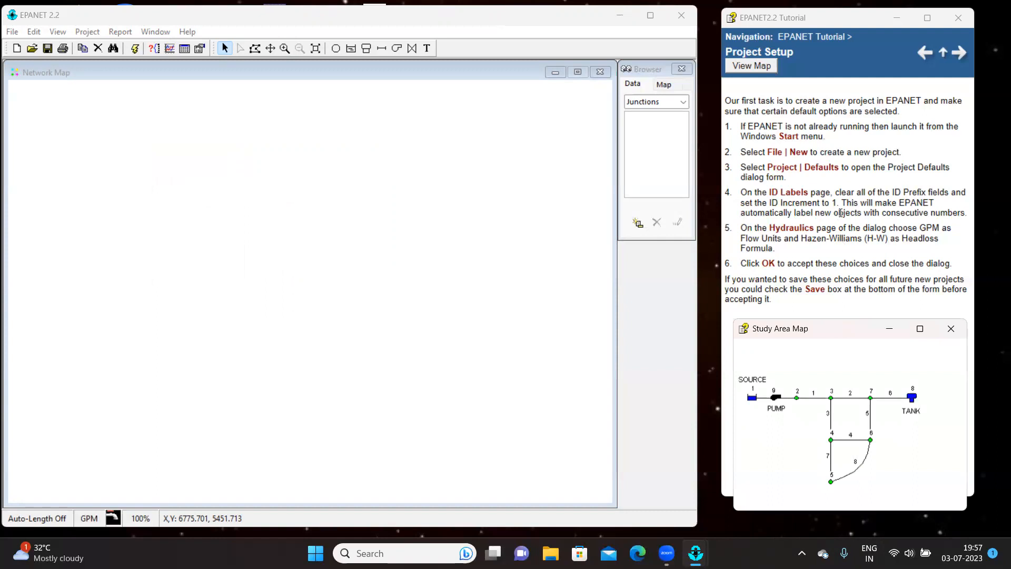
Following the tutorial's Setting Map Options topic, enable display of node IDs and link IDs, check the symbol display options and accept.
{"action": "left_click", "coordinate": [957, 53]}
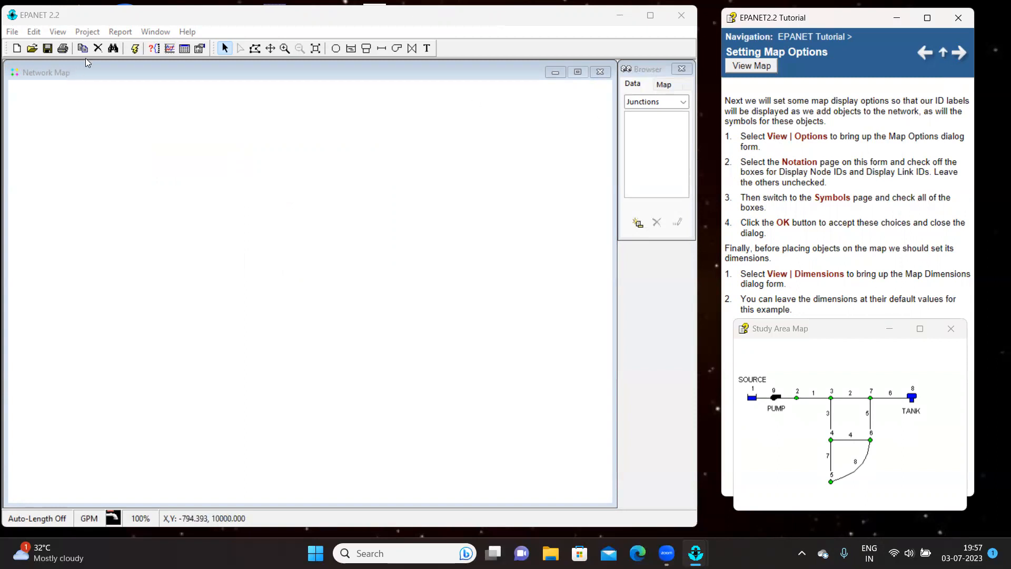
{"action": "left_click", "coordinate": [60, 35]}
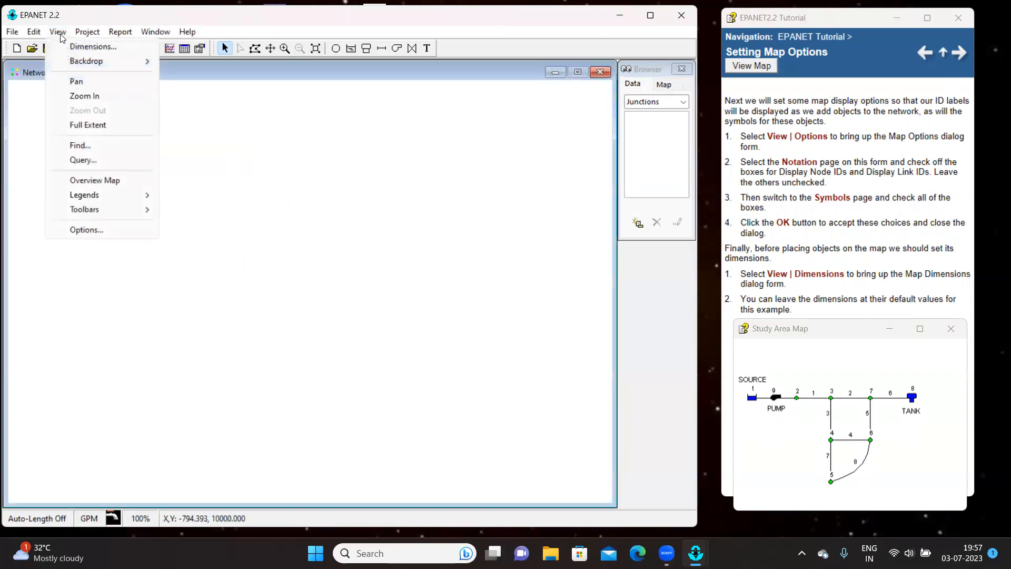
{"action": "left_click", "coordinate": [100, 229]}
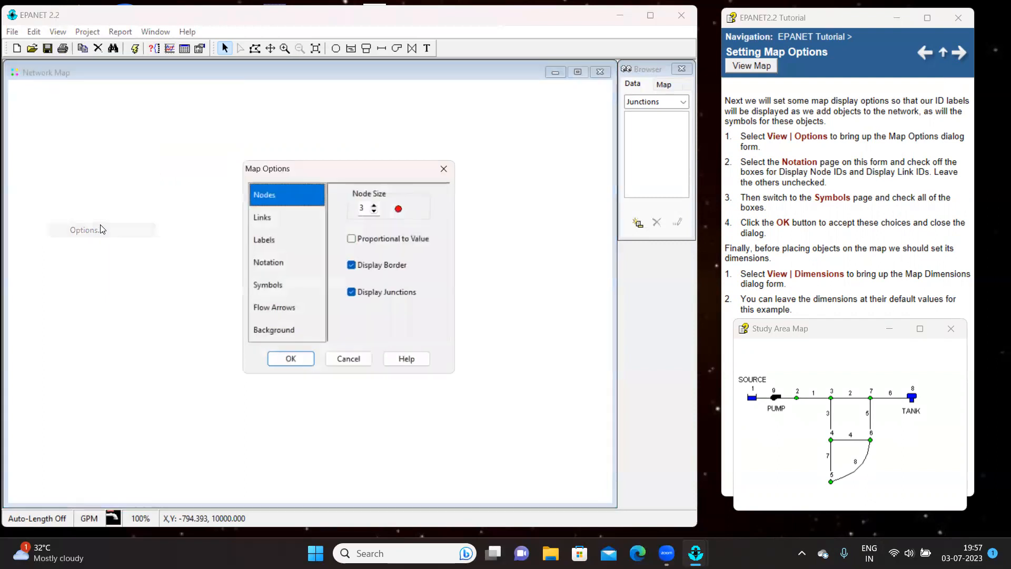
{"action": "left_click", "coordinate": [267, 265]}
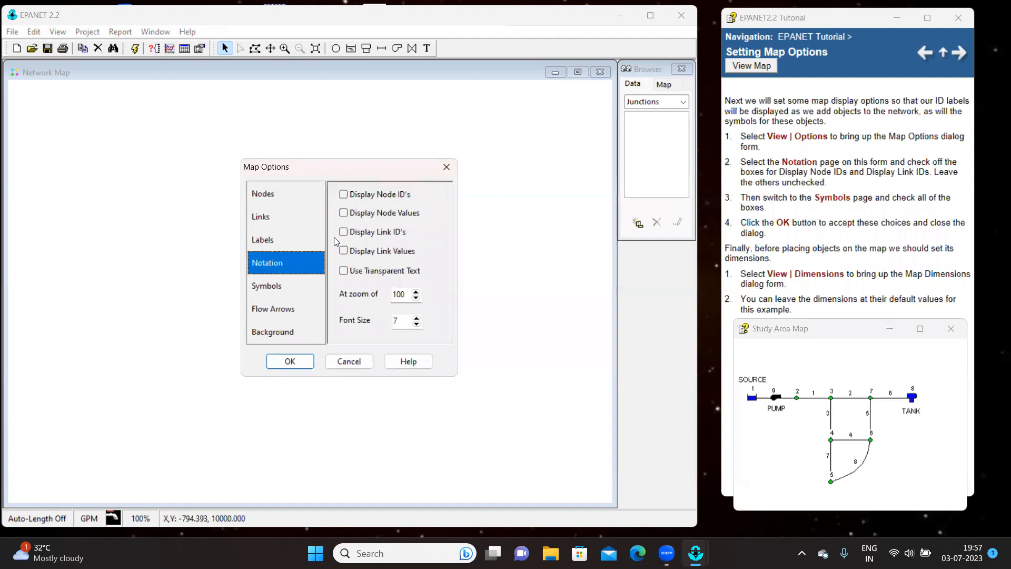
{"action": "left_click", "coordinate": [349, 195]}
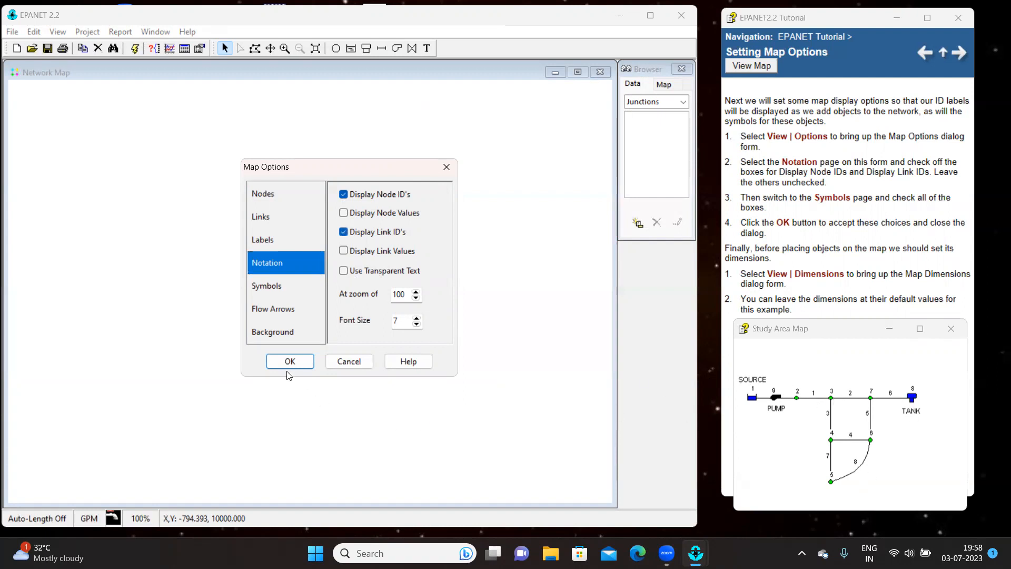
{"action": "left_click", "coordinate": [276, 289]}
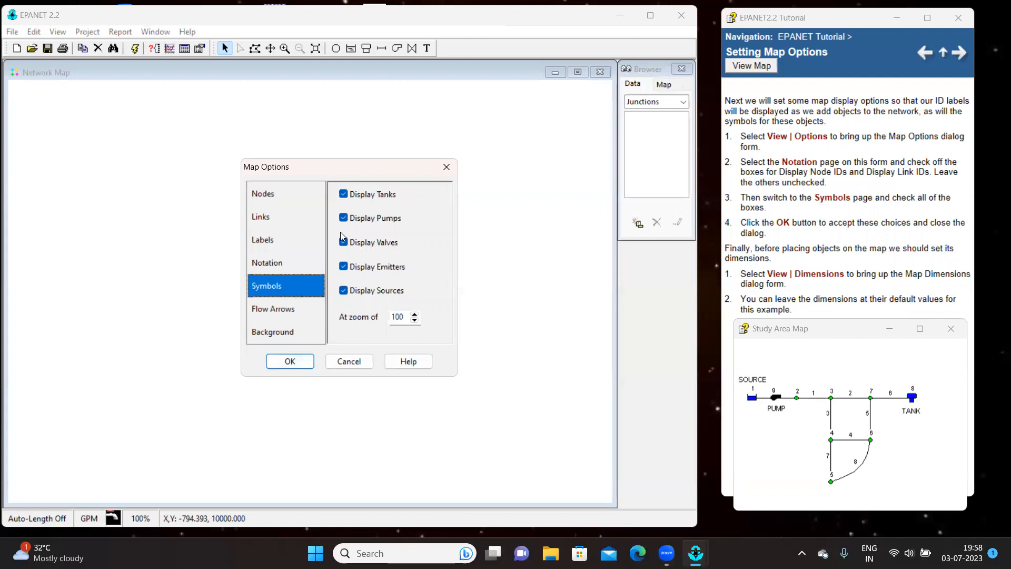
{"action": "left_click", "coordinate": [292, 362]}
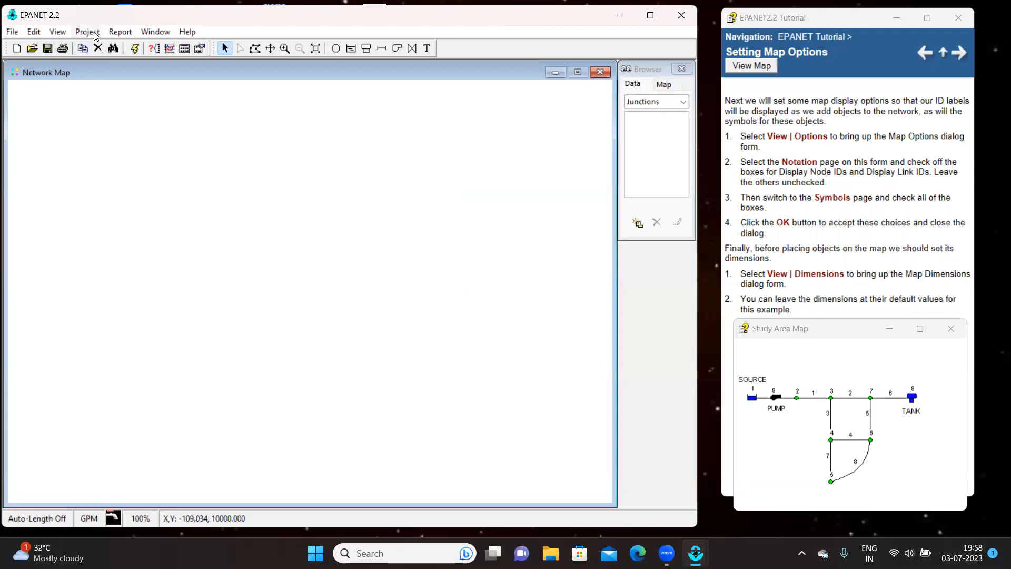
Review the map dimensions and map units, and close the dialog without changes.
{"action": "left_click", "coordinate": [59, 33]}
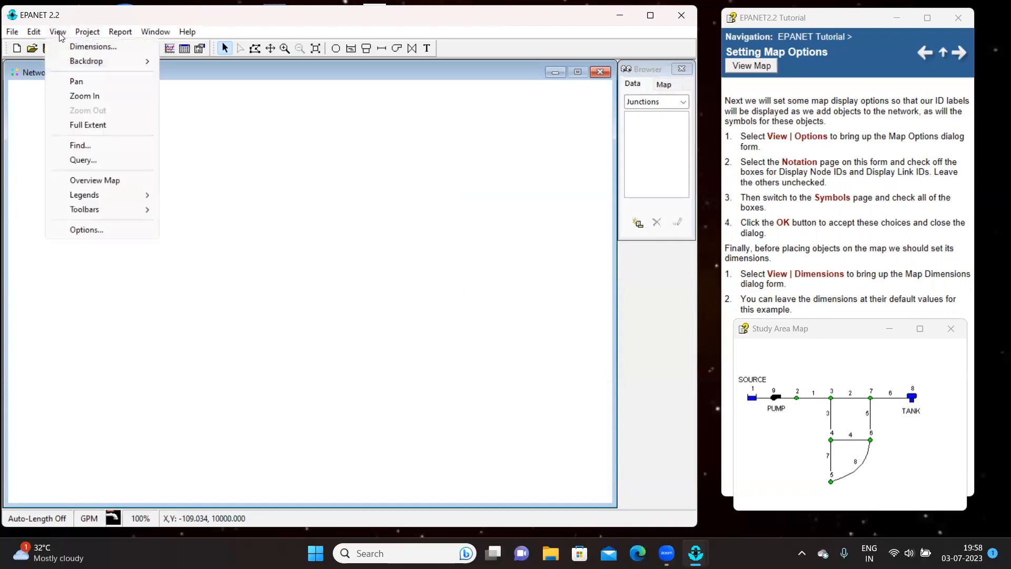
{"action": "left_click", "coordinate": [94, 47]}
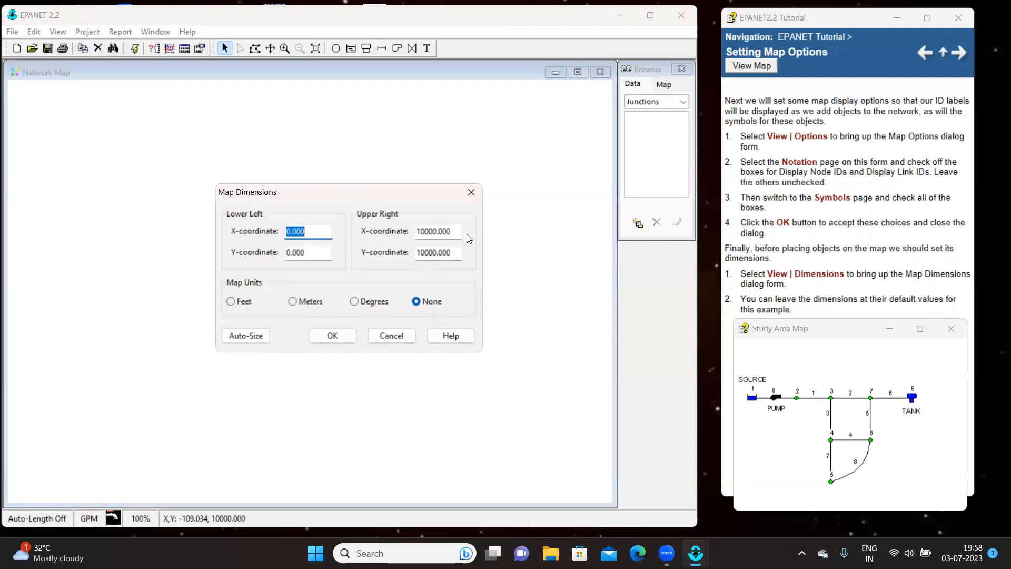
{"action": "left_click", "coordinate": [470, 191]}
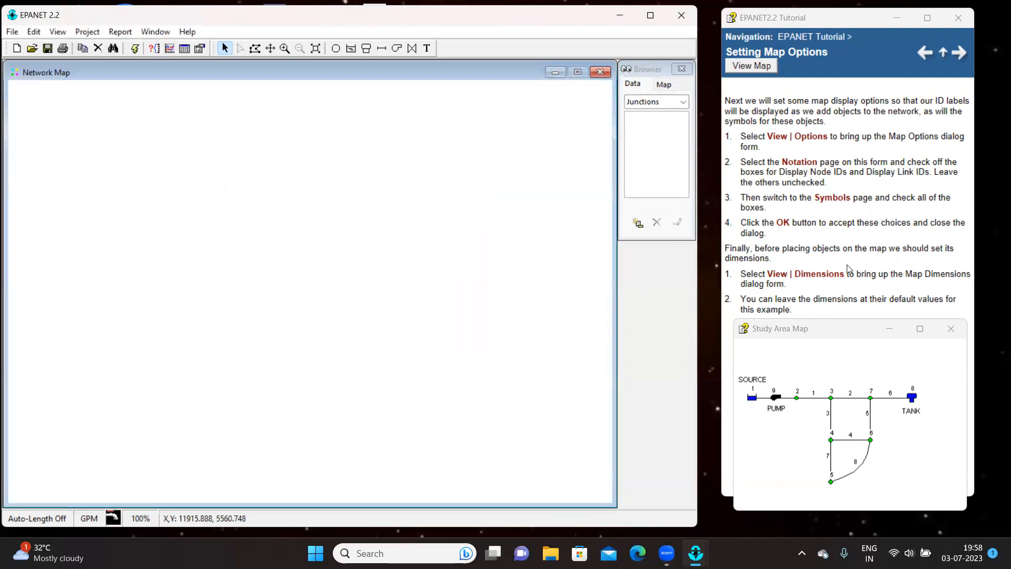
Advance the tutorial to Drawing the Network's Nodes and place the source reservoir on the network map at about X 685, Y 7695.
{"action": "left_click", "coordinate": [844, 342]}
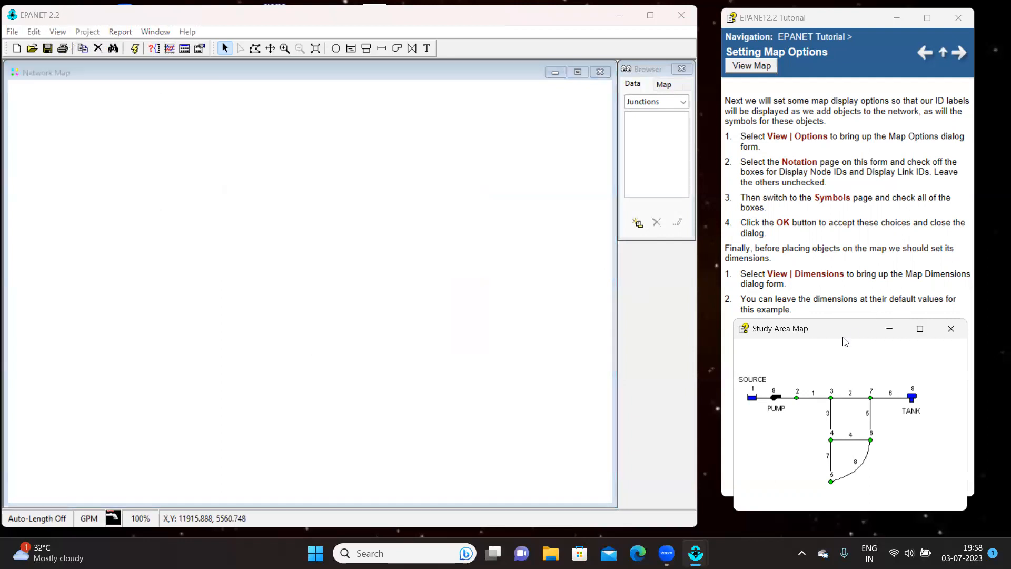
{"action": "left_click_drag", "start_coordinate": [843, 338], "coordinate": [843, 343]}
{"action": "left_click", "coordinate": [960, 53]}
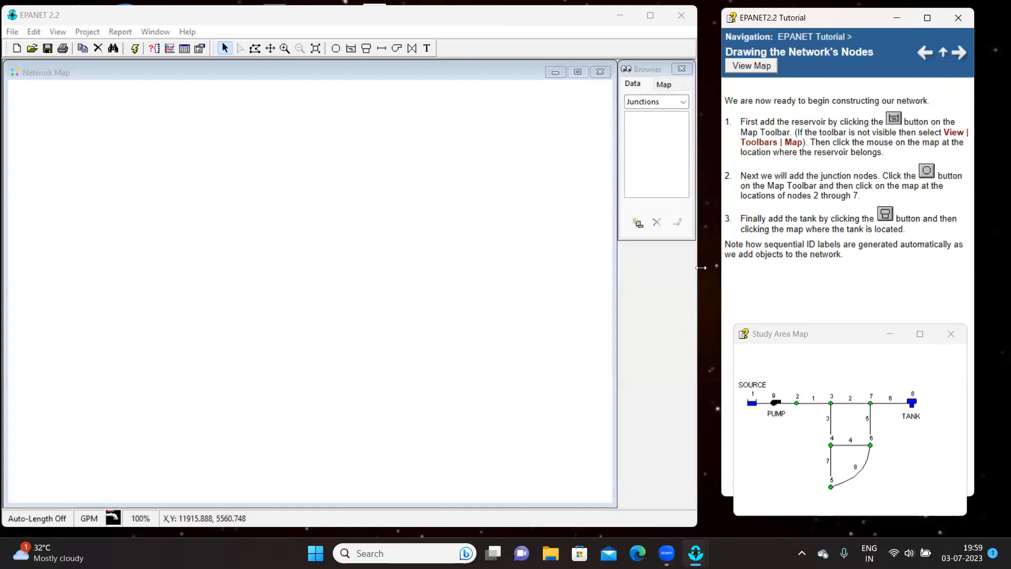
{"action": "left_click", "coordinate": [351, 47]}
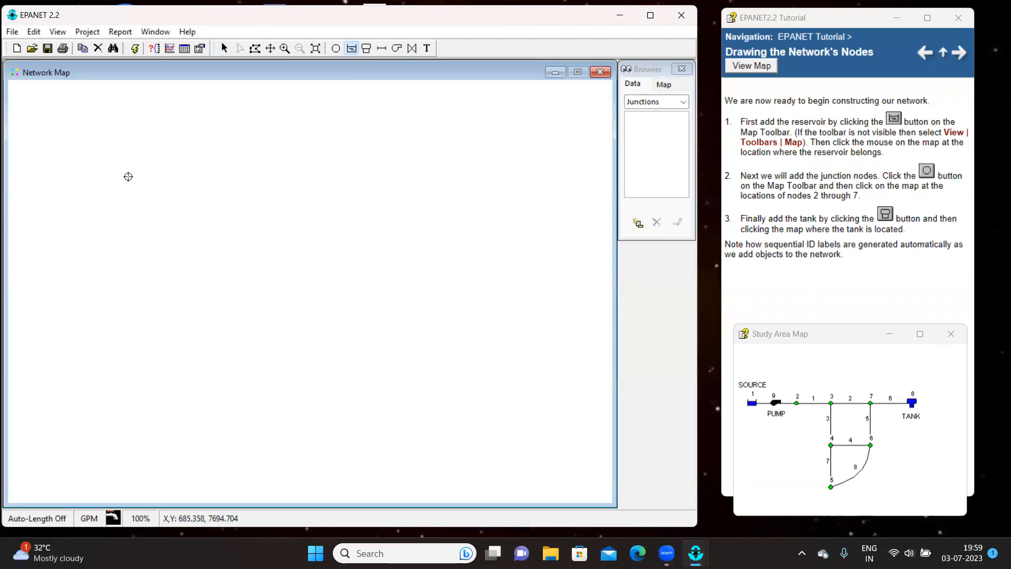
{"action": "left_click", "coordinate": [127, 177]}
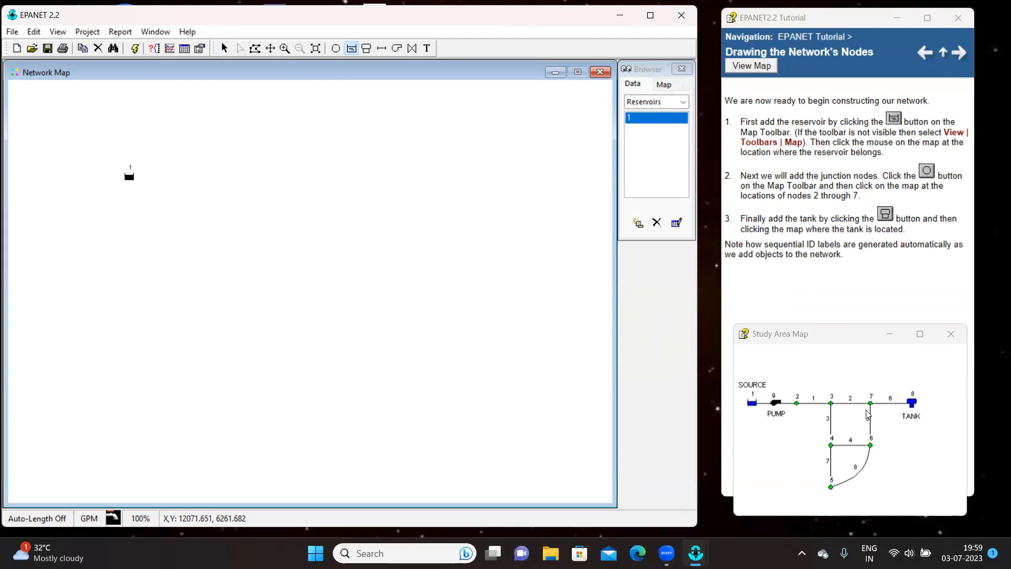
Place junctions 2 and 3 in line with the reservoir, with junctions 4 and 5 below junction 3 and junction 5 at about X 4720, Y 3800.
{"action": "left_click", "coordinate": [336, 49]}
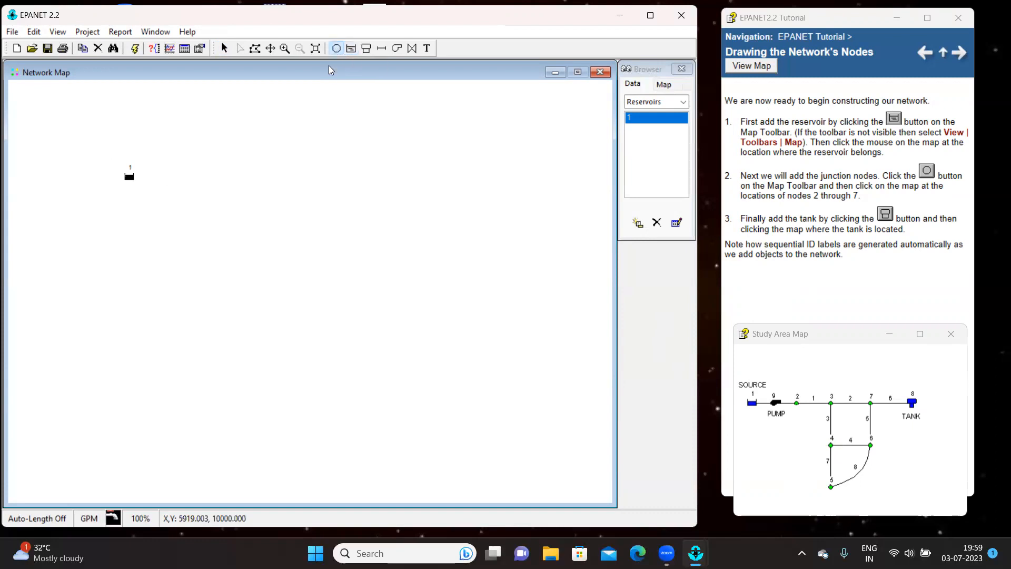
{"action": "left_click", "coordinate": [215, 176]}
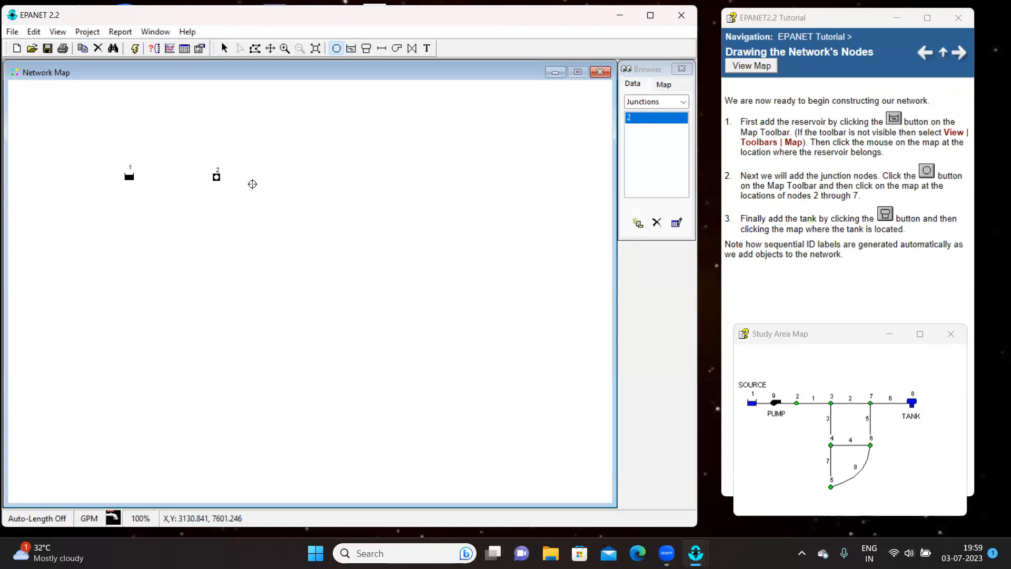
{"action": "left_click", "coordinate": [292, 176]}
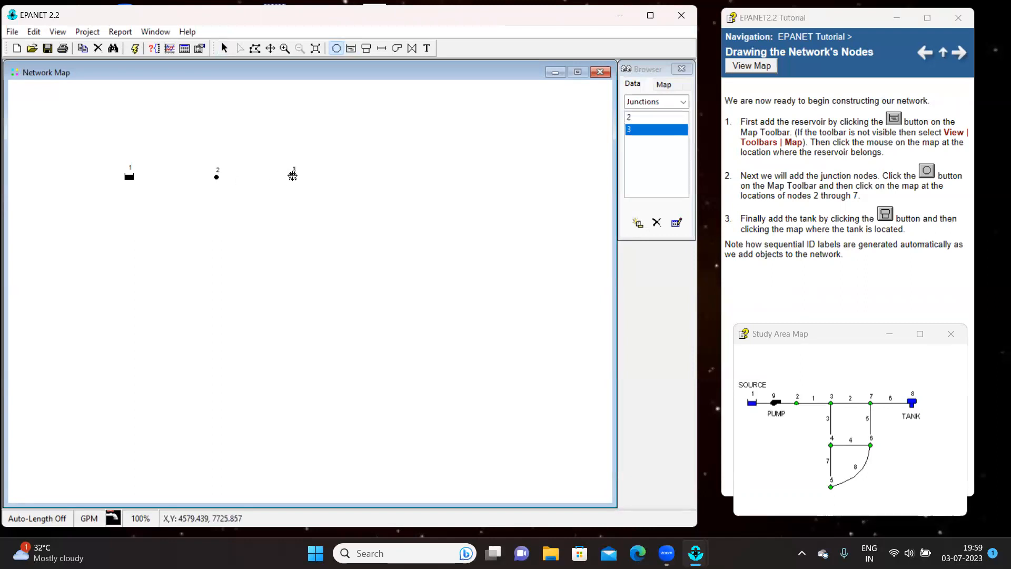
{"action": "left_click", "coordinate": [295, 251]}
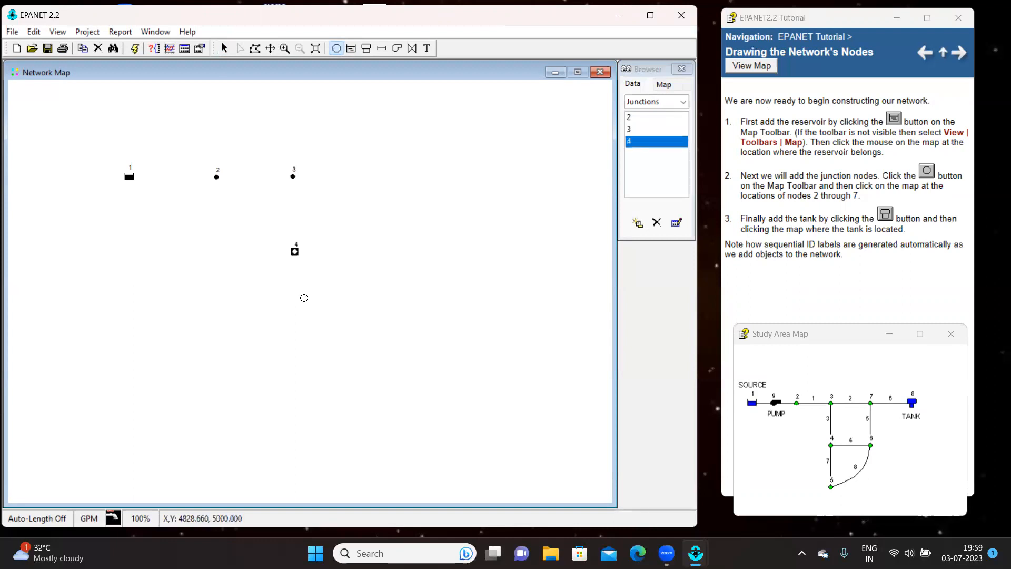
{"action": "left_click", "coordinate": [298, 342]}
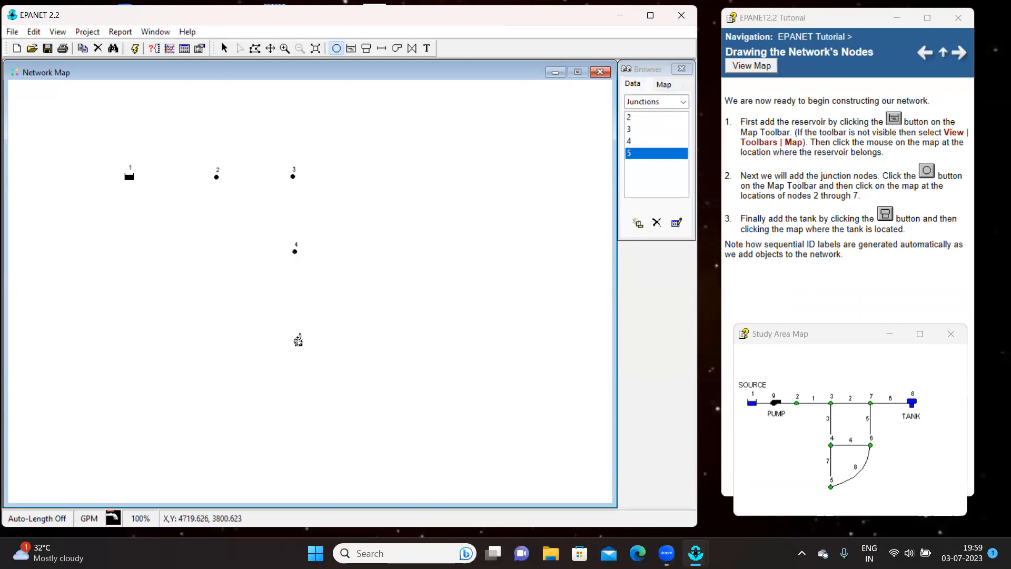
Place junction 6 level with junction 4, junction 7 level with junction 3, and tank 8 at about X 8690, Y 7725.
{"action": "left_click", "coordinate": [377, 249]}
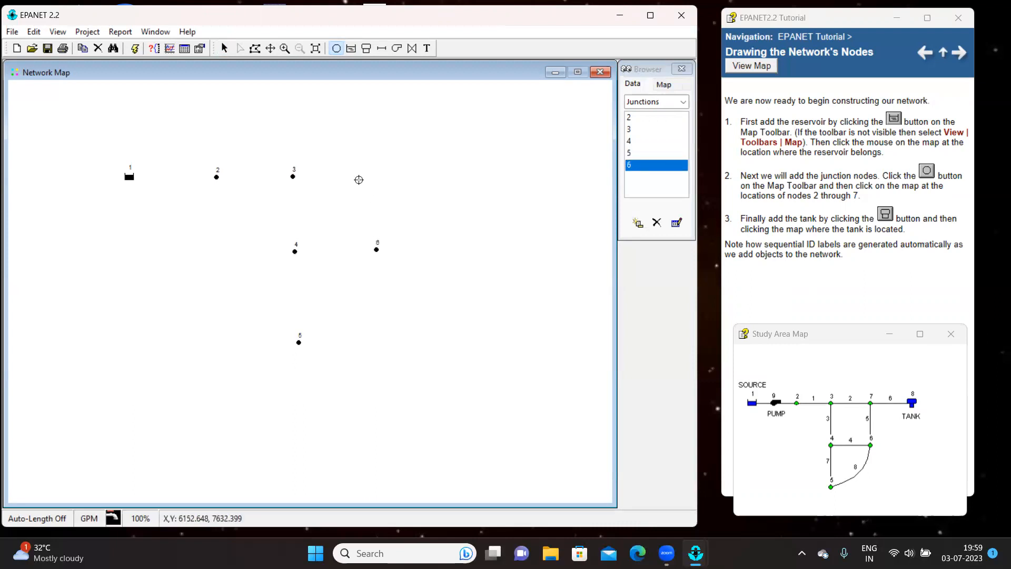
{"action": "left_click", "coordinate": [373, 174]}
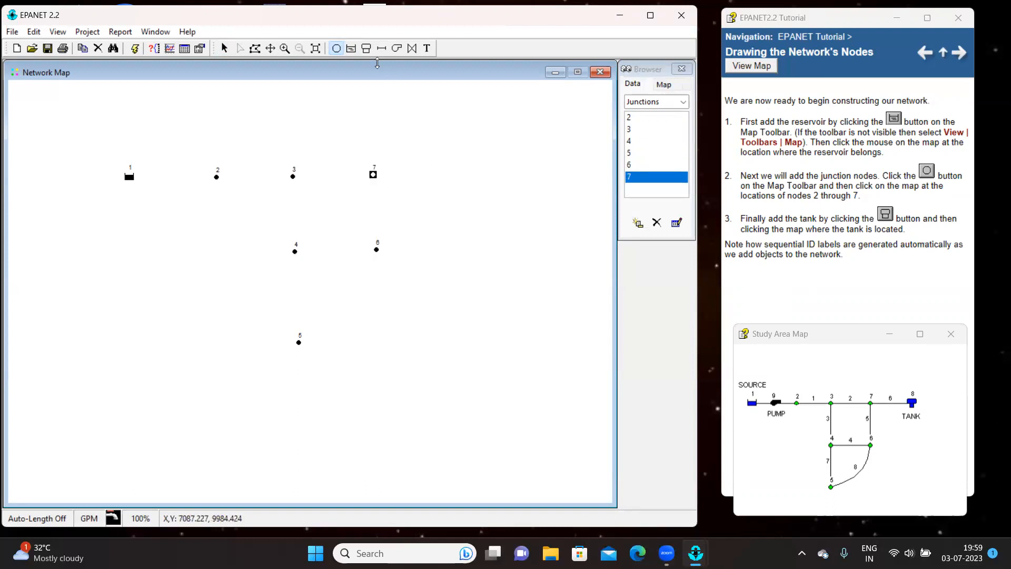
{"action": "left_click", "coordinate": [366, 48]}
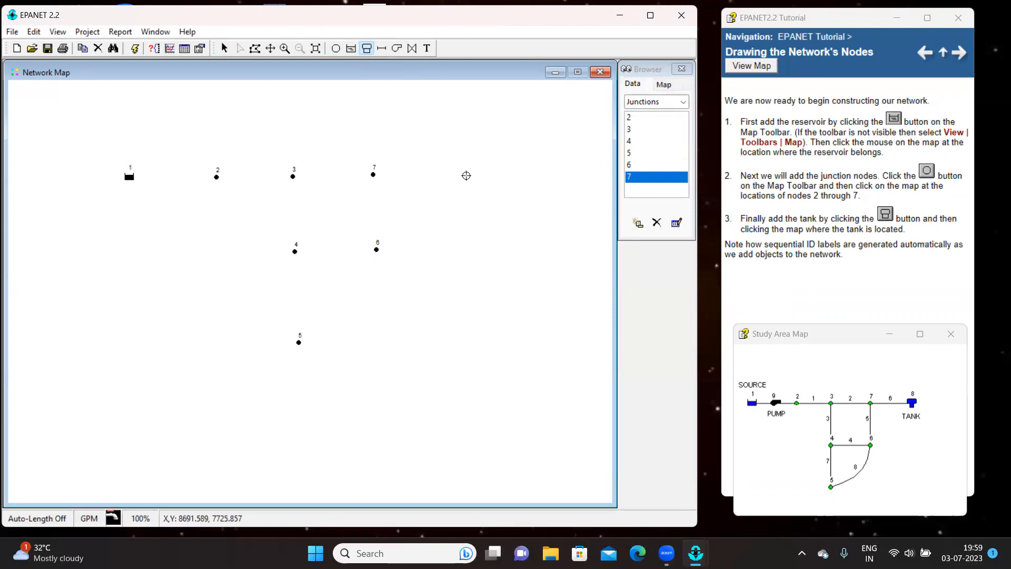
{"action": "left_click", "coordinate": [466, 175]}
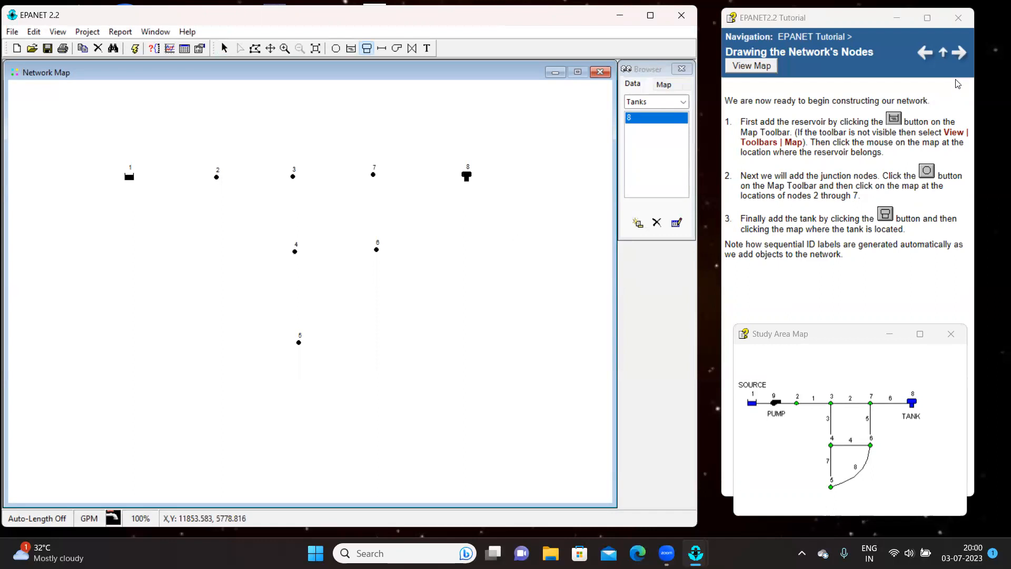
Advance the tutorial to Drawing the Network's Links, and draw pipes from node 2 to 3 and from node 3 to 7.
{"action": "left_click", "coordinate": [960, 53]}
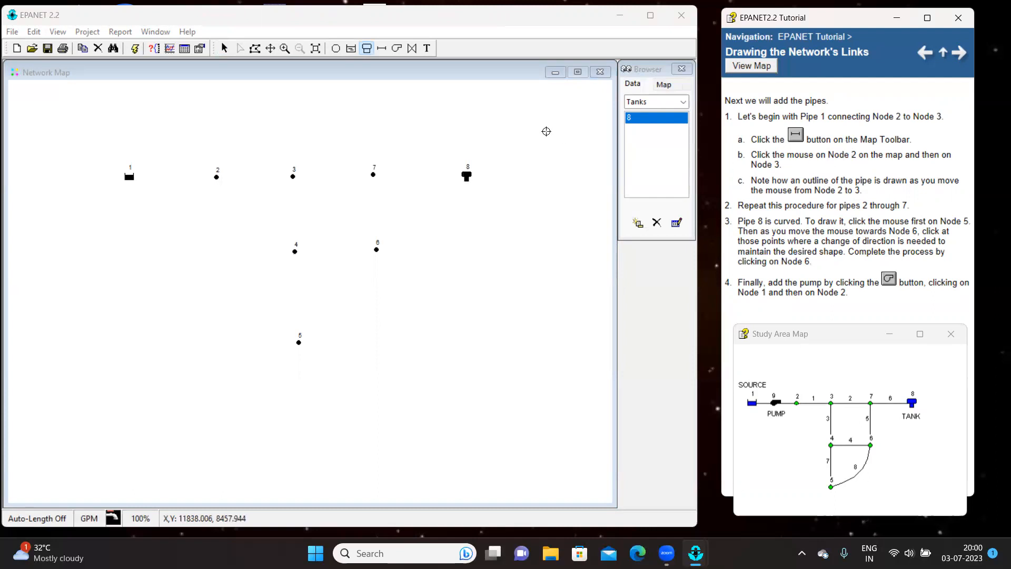
{"action": "left_click", "coordinate": [383, 48]}
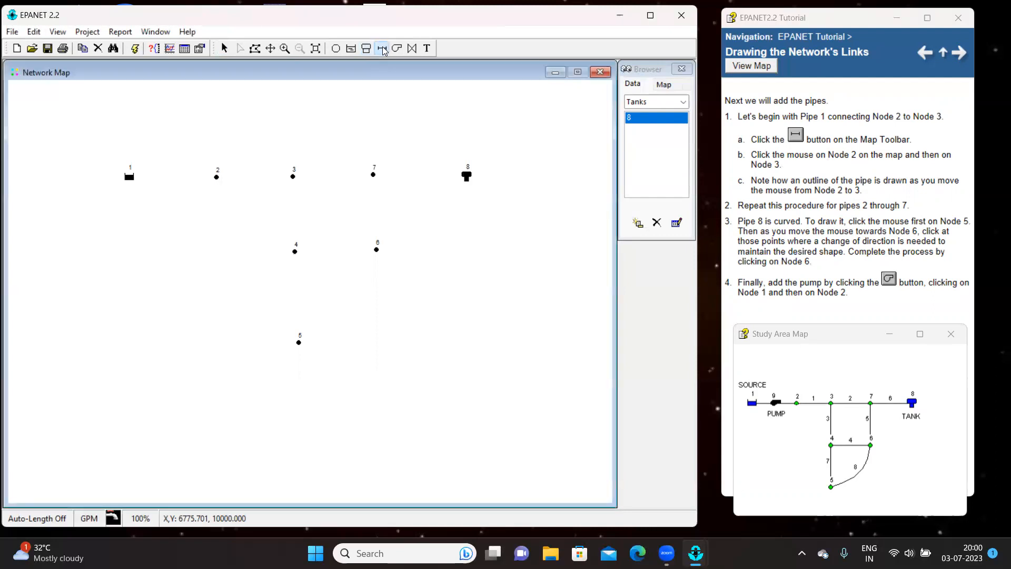
{"action": "left_click", "coordinate": [215, 177]}
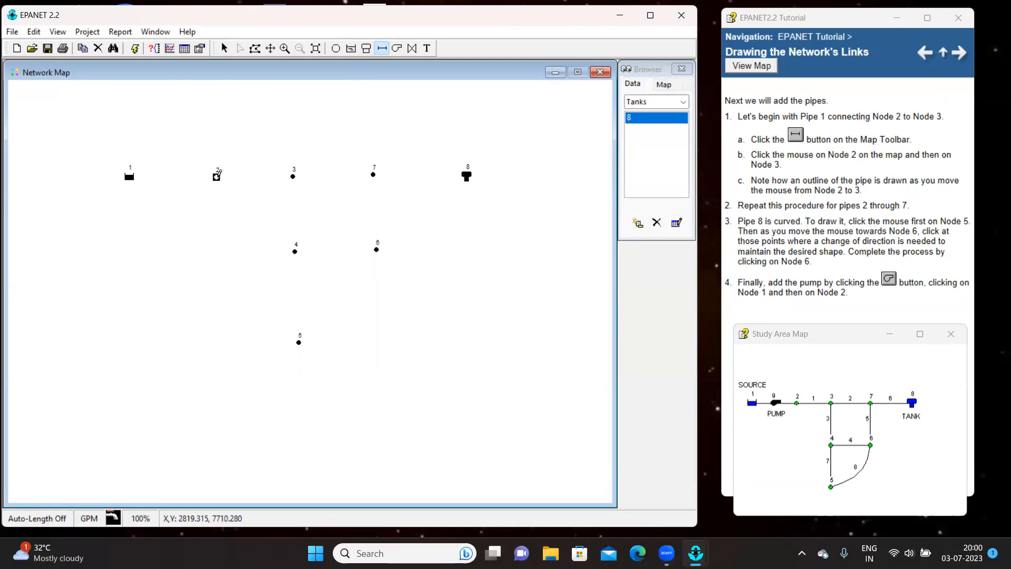
{"action": "left_click", "coordinate": [293, 175]}
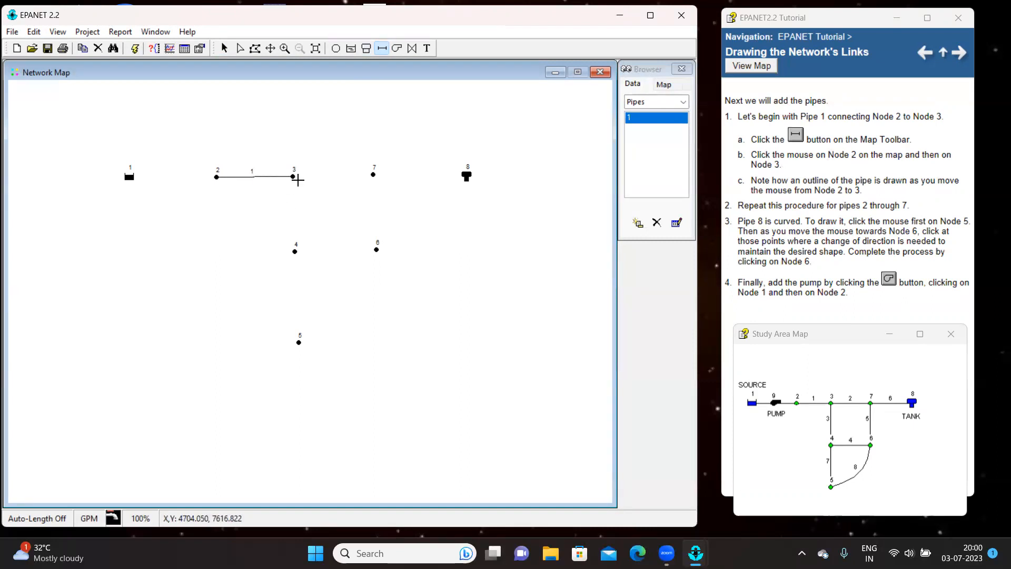
{"action": "left_click", "coordinate": [293, 175]}
{"action": "left_click", "coordinate": [374, 173]}
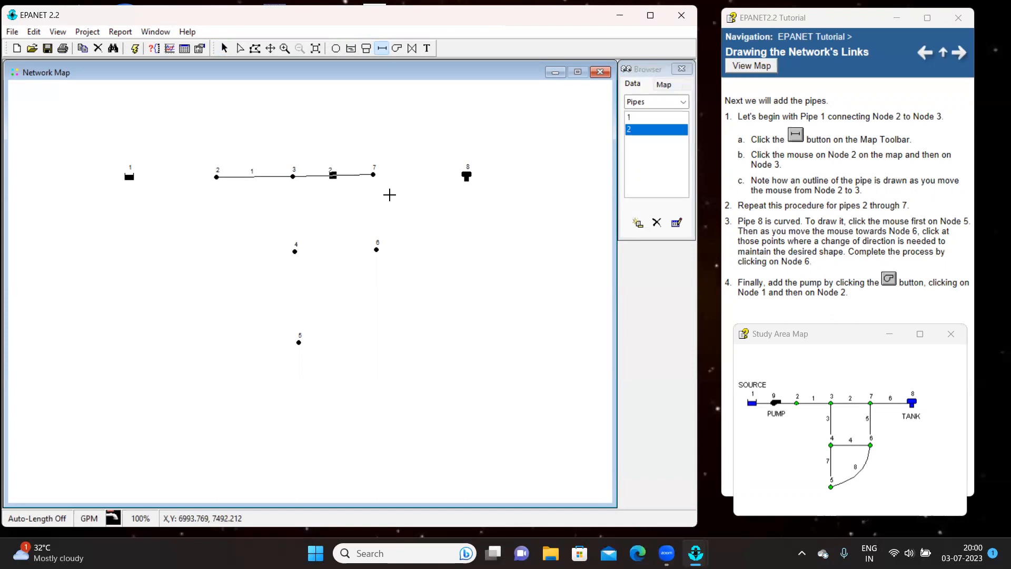
Draw straight pipes from node 3 to node 4, node 4 to node 6, and node 6 to node 7 to close the loop.
{"action": "left_click", "coordinate": [293, 177]}
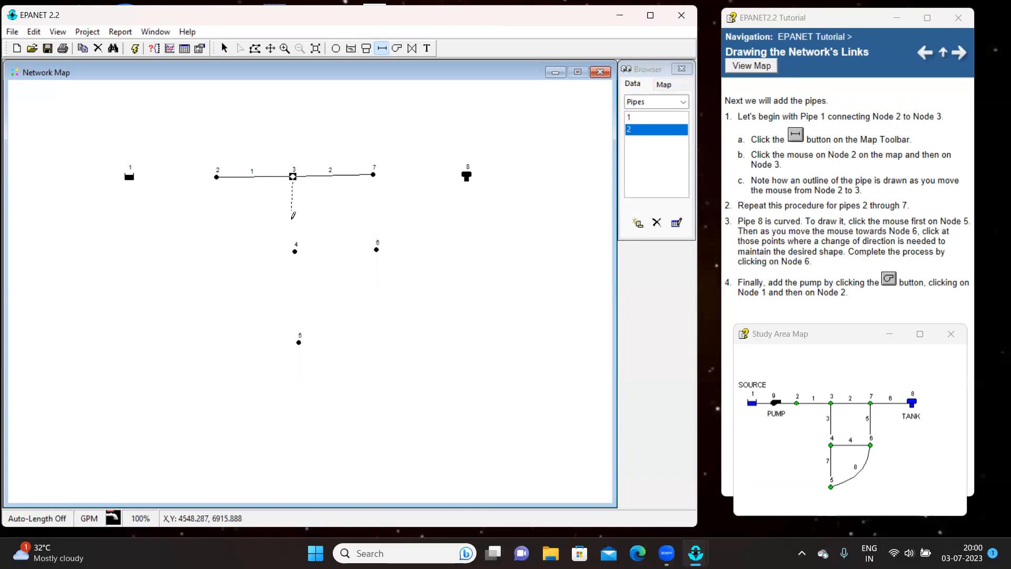
{"action": "left_click", "coordinate": [295, 248]}
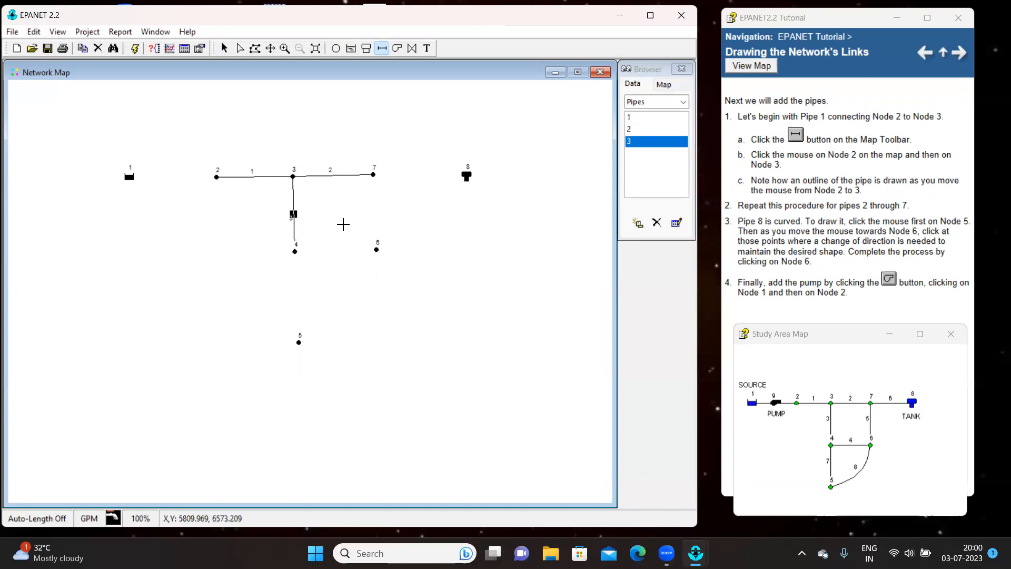
{"action": "left_click", "coordinate": [294, 250]}
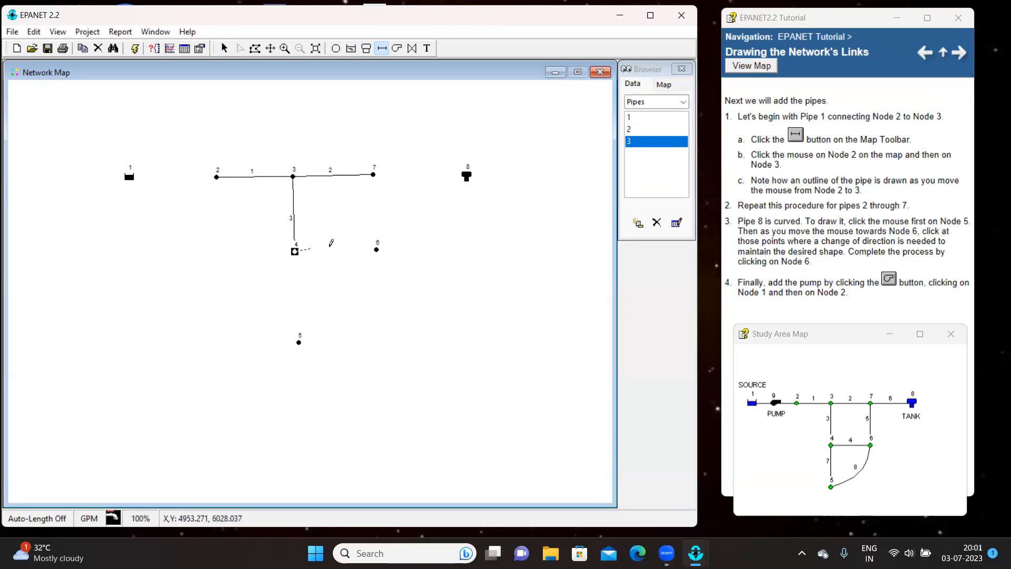
{"action": "left_click", "coordinate": [377, 248]}
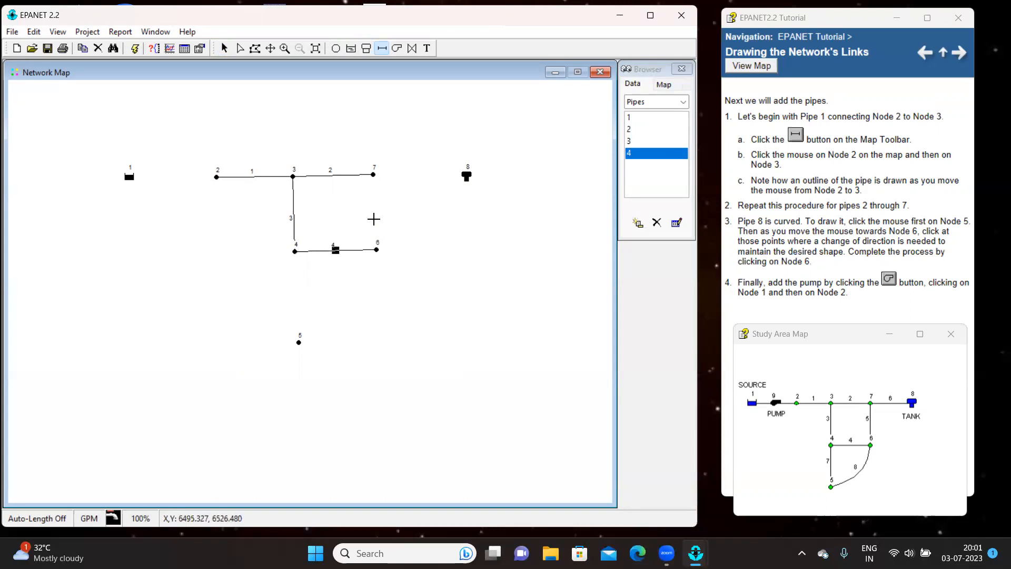
{"action": "left_click", "coordinate": [376, 248]}
{"action": "left_click", "coordinate": [373, 173]}
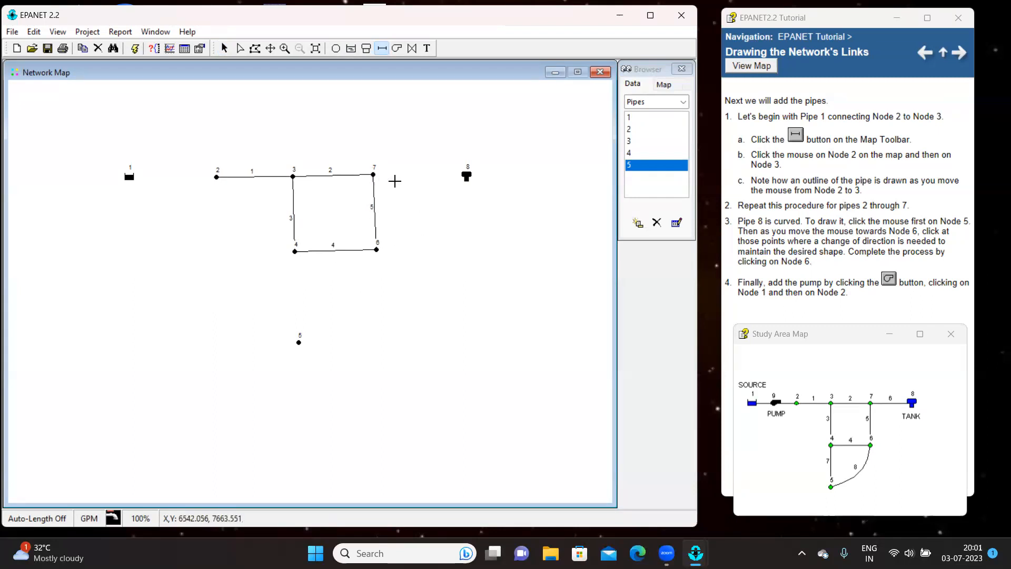
Draw straight pipes from node 7 to tank 8 and from node 4 to node 5.
{"action": "left_click", "coordinate": [372, 174]}
{"action": "left_click", "coordinate": [467, 173]}
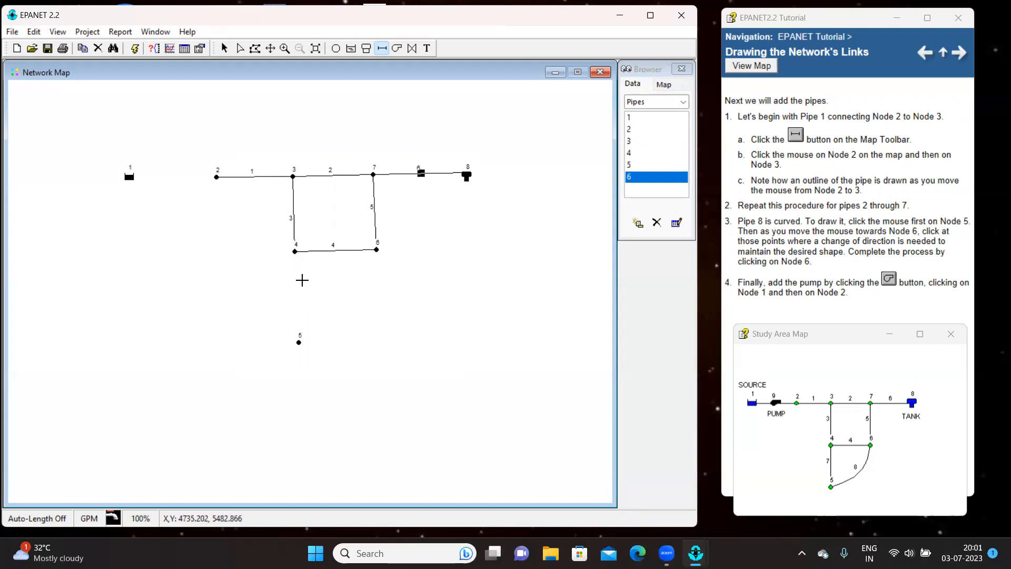
{"action": "left_click", "coordinate": [295, 251]}
{"action": "left_click", "coordinate": [299, 341]}
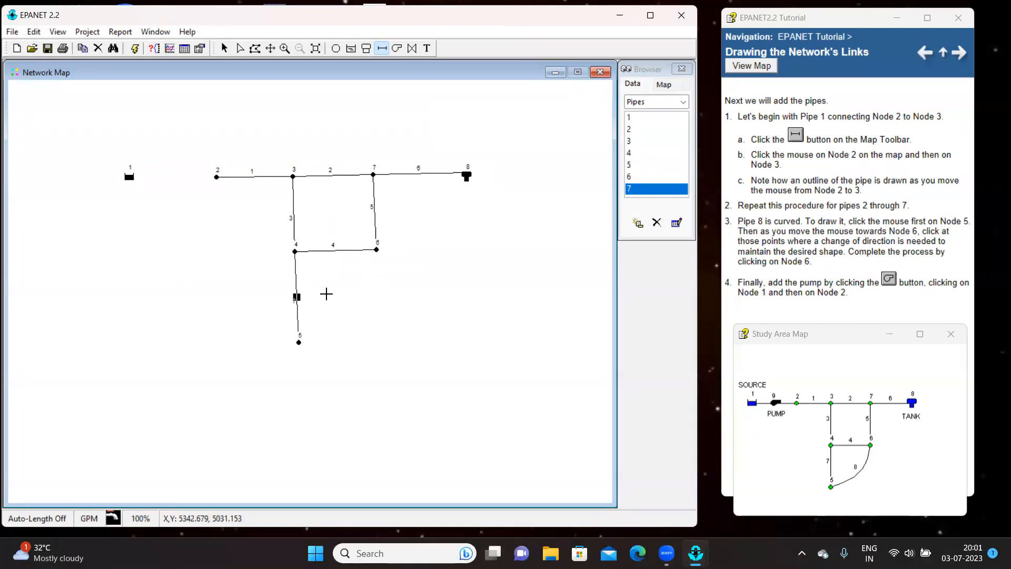
Draw the curved pipe from node 5 to node 6, adding intermediate vertices that bow it outward as in the Study Area Map.
{"action": "left_click", "coordinate": [300, 342]}
{"action": "left_click", "coordinate": [318, 338]}
{"action": "left_click", "coordinate": [354, 316]}
{"action": "left_click", "coordinate": [378, 244]}
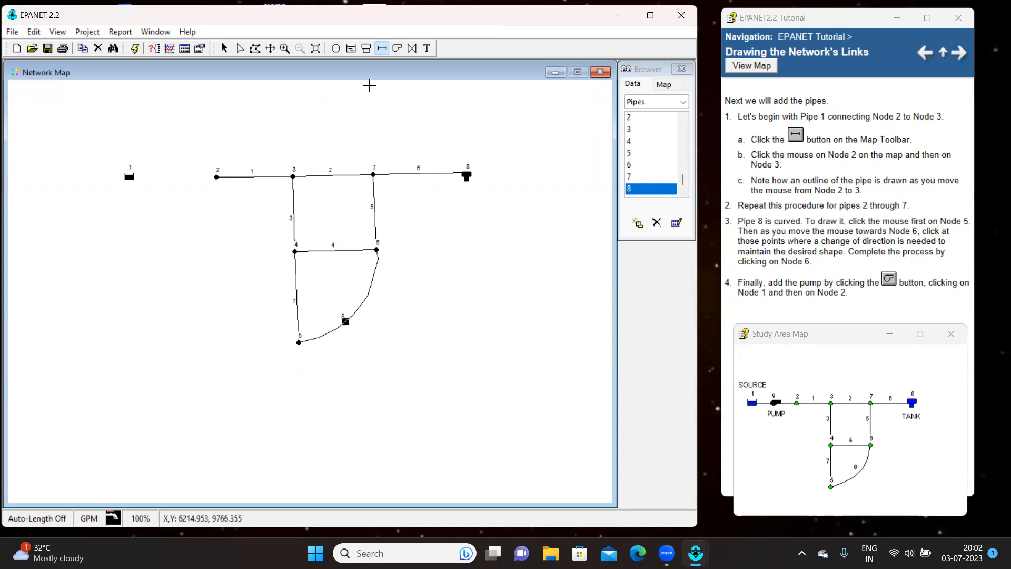
Add a pump link from reservoir 1 to node 2.
{"action": "left_click", "coordinate": [397, 48]}
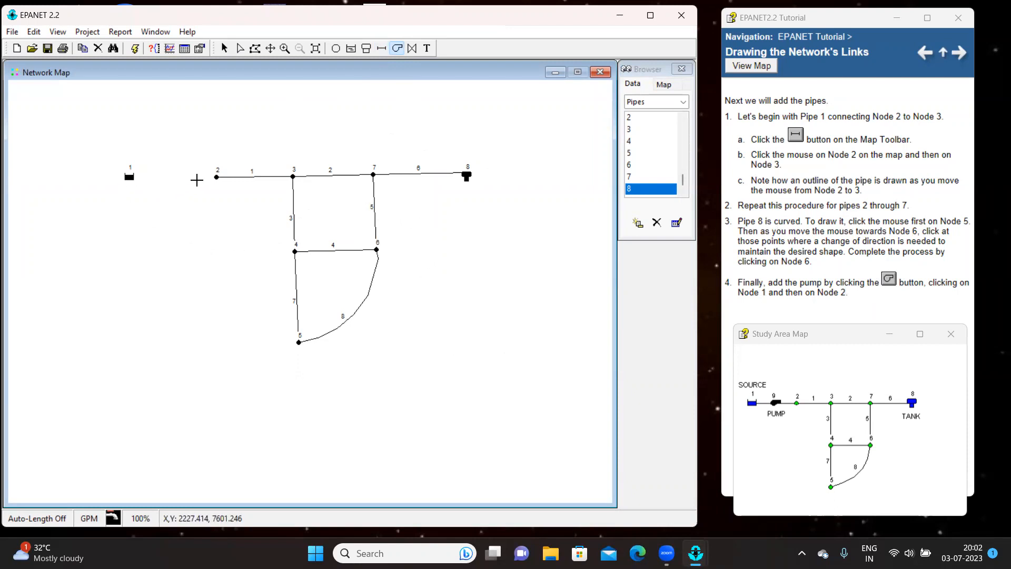
{"action": "left_click", "coordinate": [129, 177]}
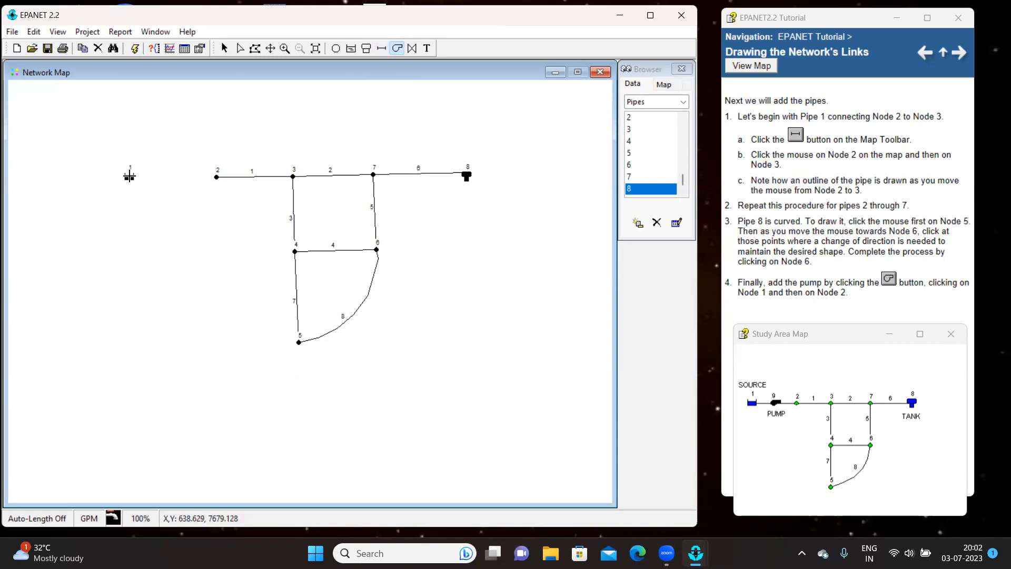
{"action": "left_click", "coordinate": [217, 176]}
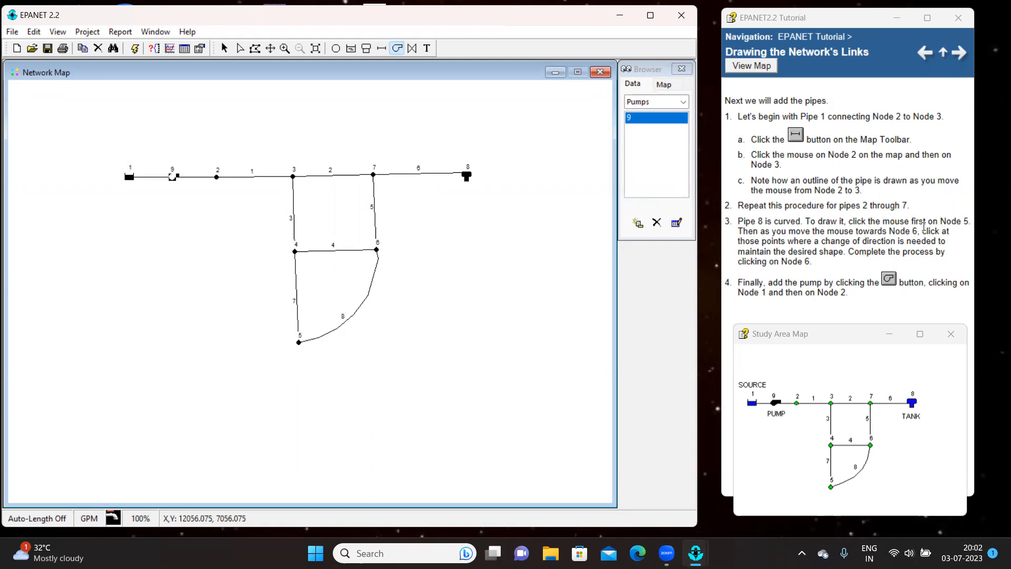
Shift the Study Area Map slightly upward, and advance the tutorial to the Adding Map Labels topic.
{"action": "left_click", "coordinate": [846, 338]}
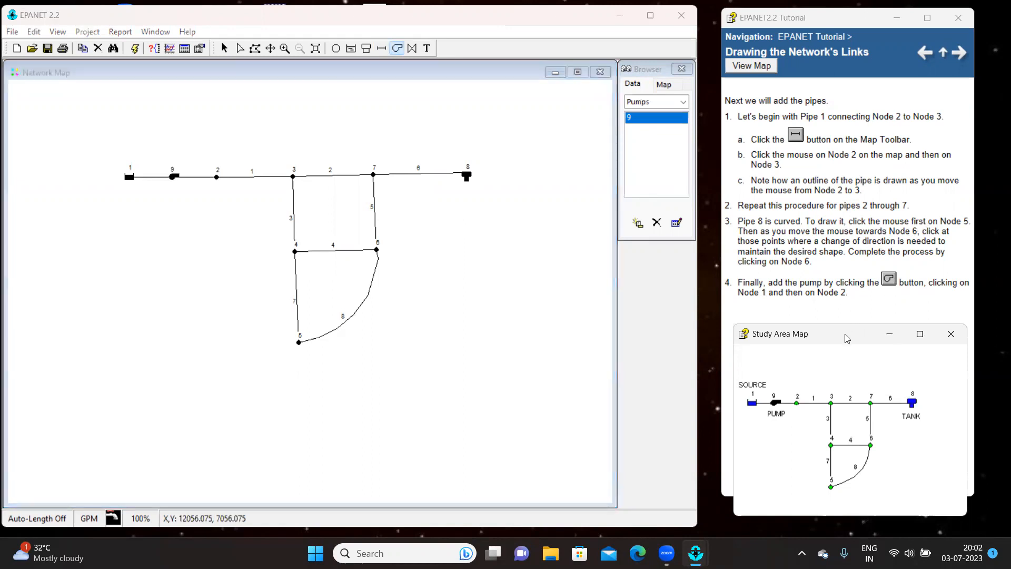
{"action": "left_click_drag", "start_coordinate": [846, 337], "coordinate": [851, 327]}
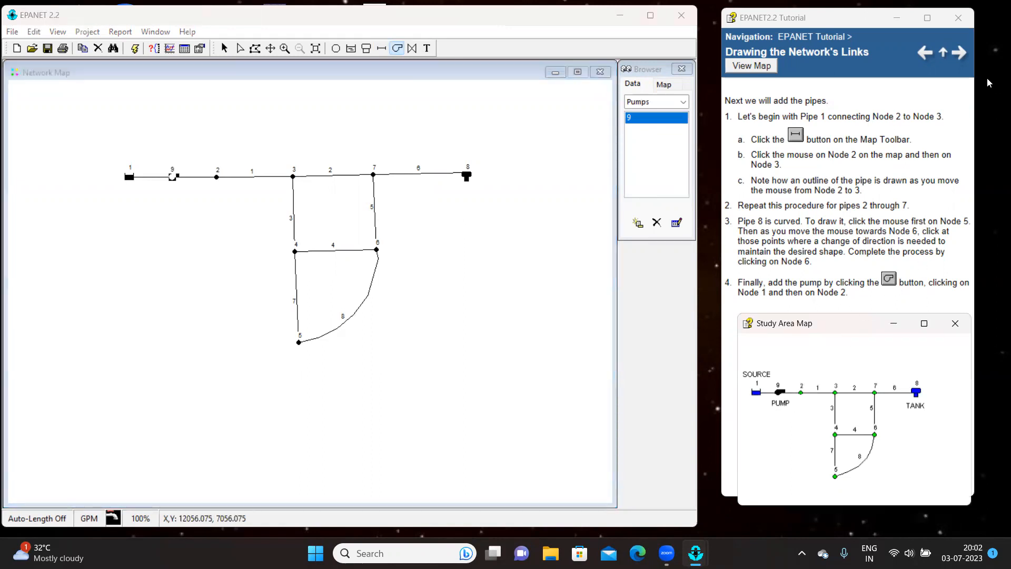
{"action": "left_click", "coordinate": [958, 54]}
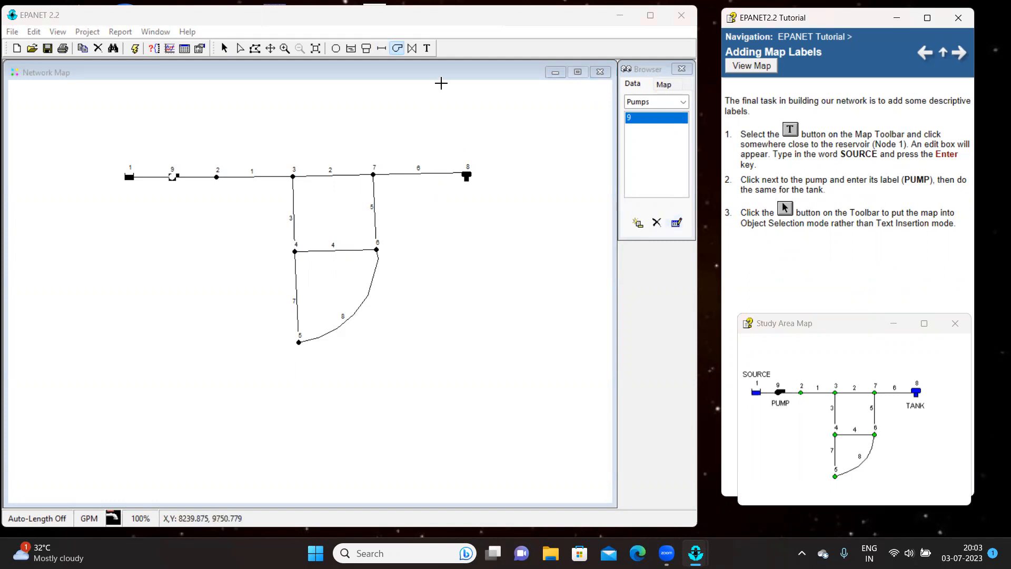
Add the map label "Source" just above the reservoir, at about X 343, Y 8364.
{"action": "left_click", "coordinate": [428, 48]}
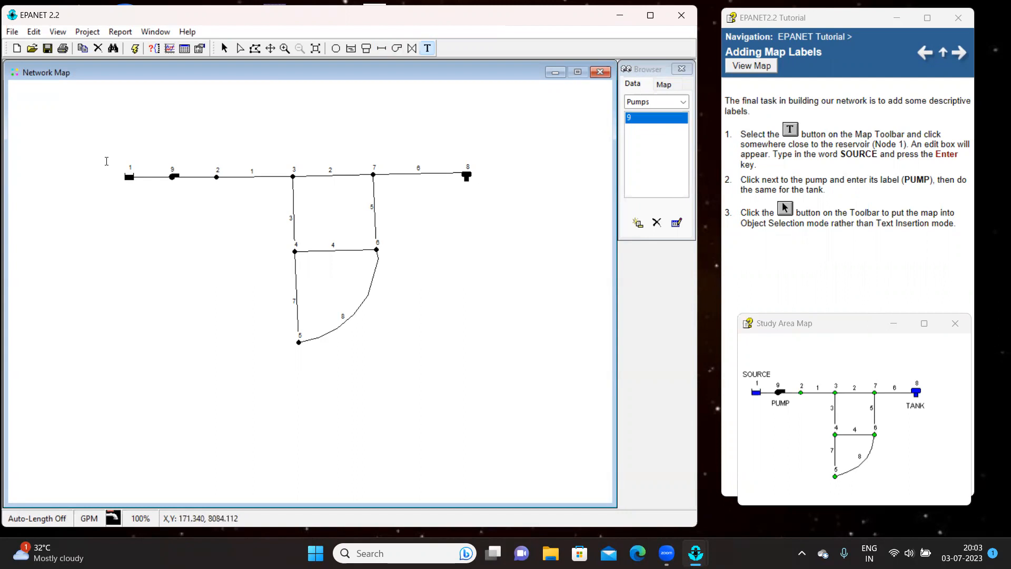
{"action": "left_click", "coordinate": [106, 162]}
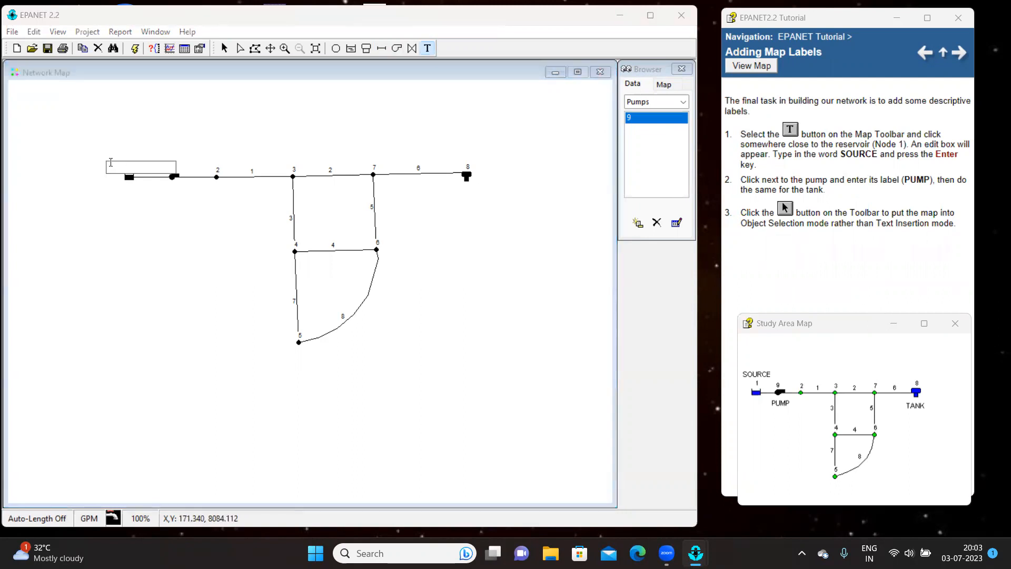
{"action": "key", "text": "Escape"}
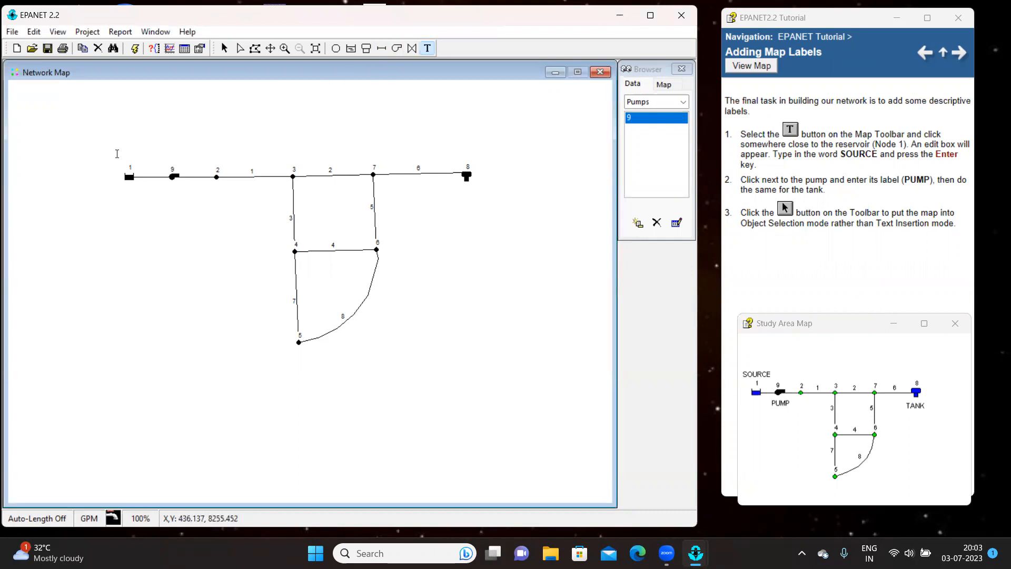
{"action": "left_click", "coordinate": [113, 148]}
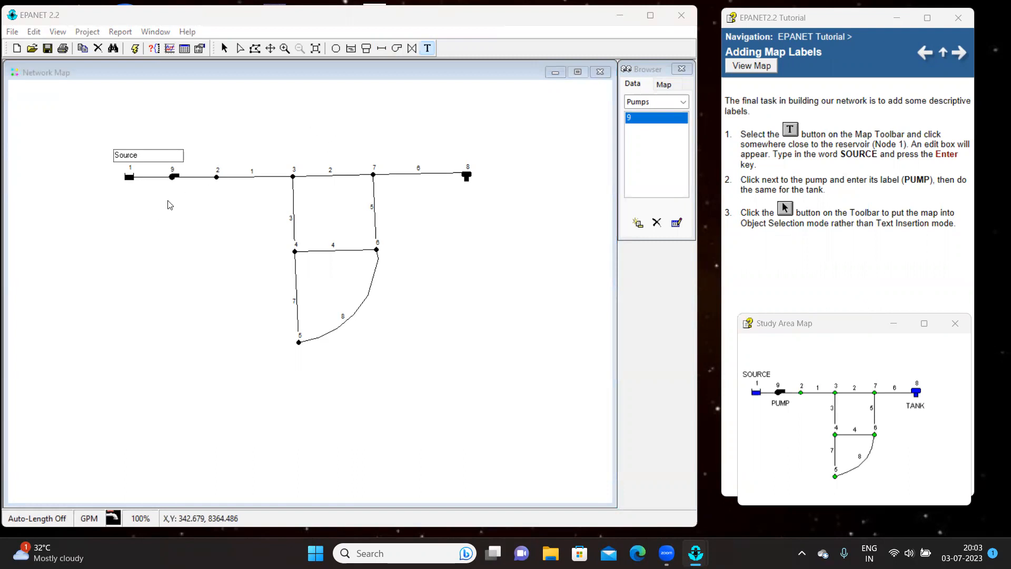
{"action": "type", "text": "Source"}
{"action": "key", "text": "Return"}
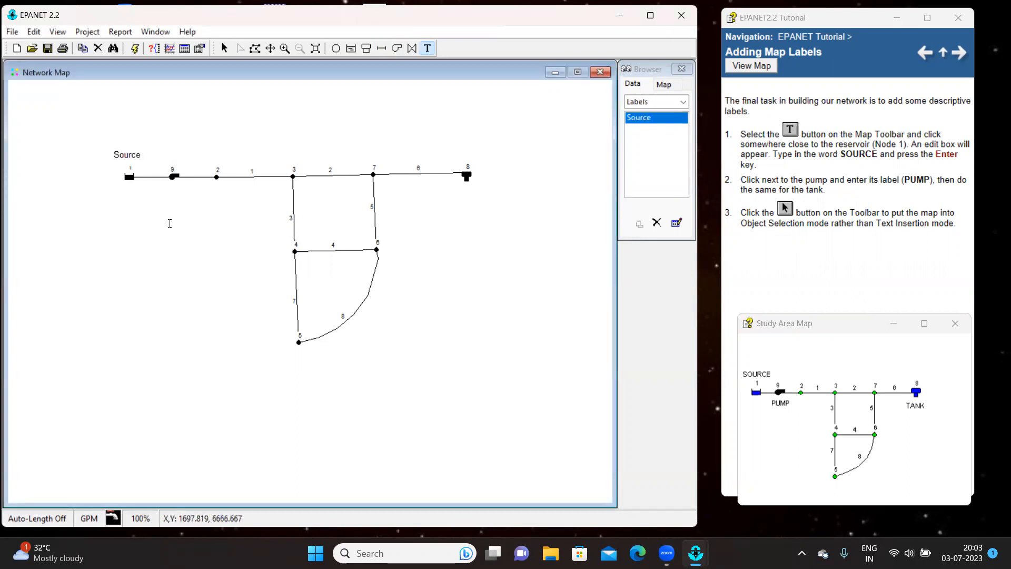
Add the map label "Pump" just below the pump, at about X 1184, Y 7305.
{"action": "left_click", "coordinate": [156, 198]}
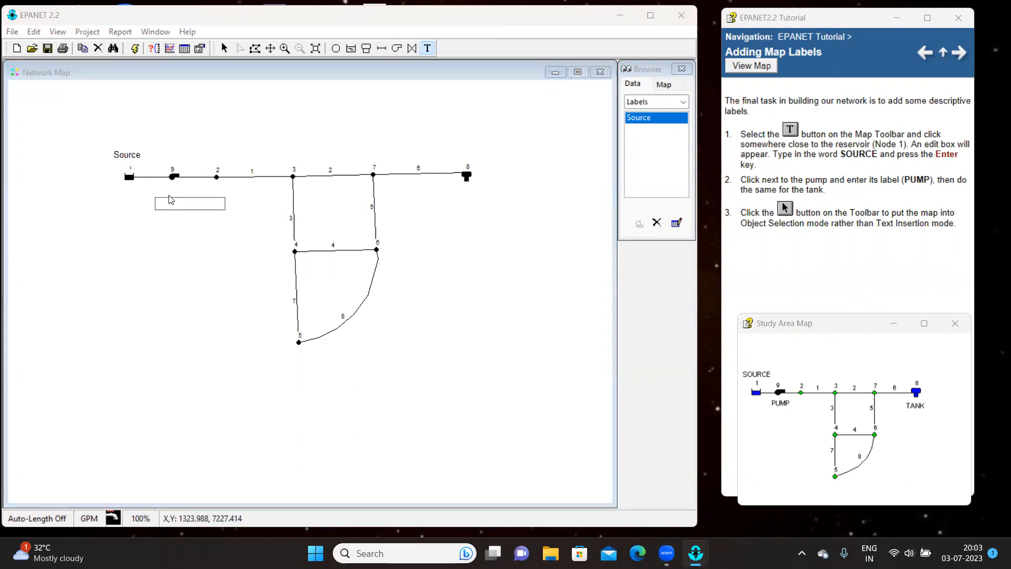
{"action": "key", "text": "Escape"}
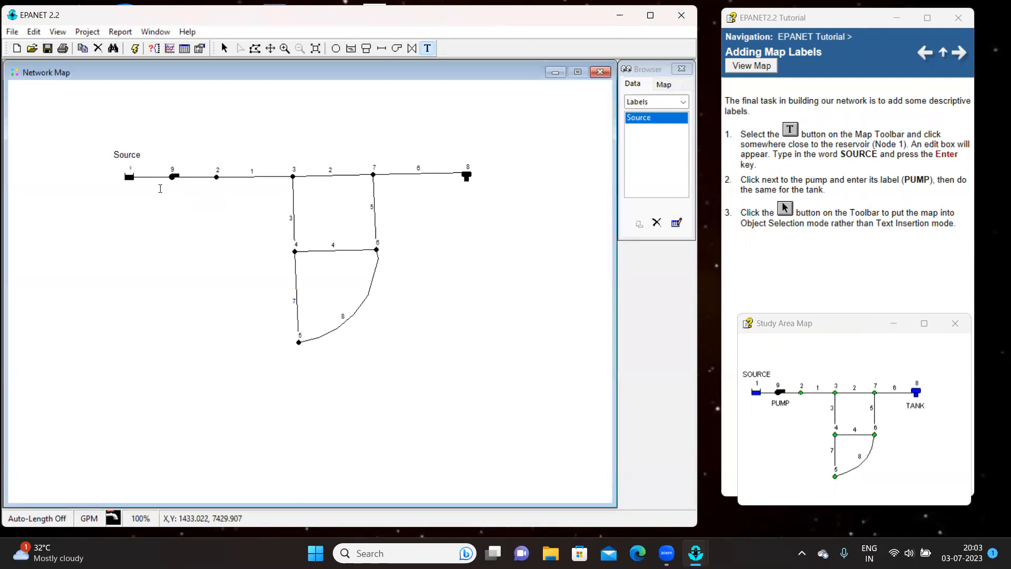
{"action": "left_click", "coordinate": [149, 193]}
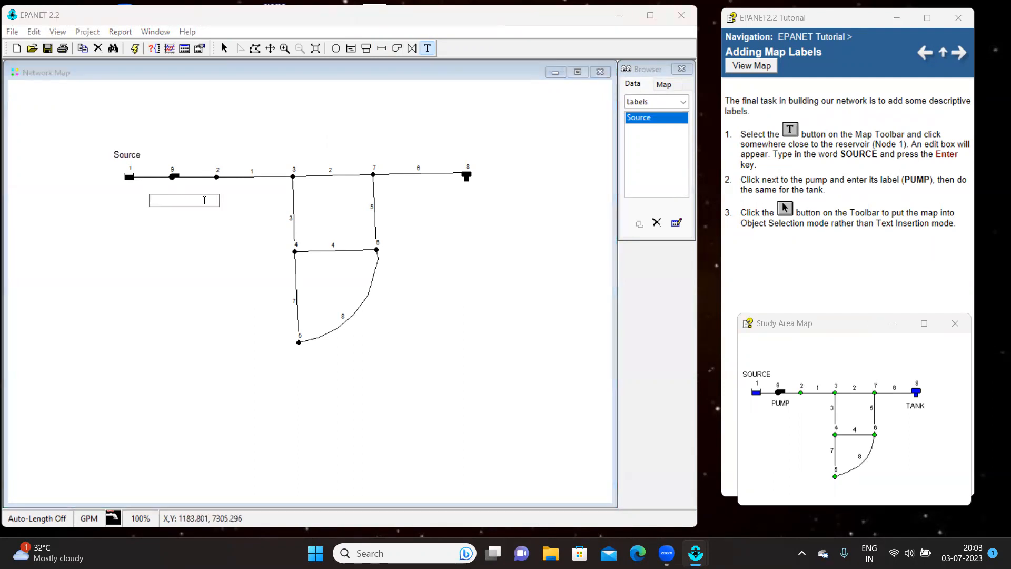
{"action": "type", "text": "Pump"}
{"action": "key", "text": "Return"}
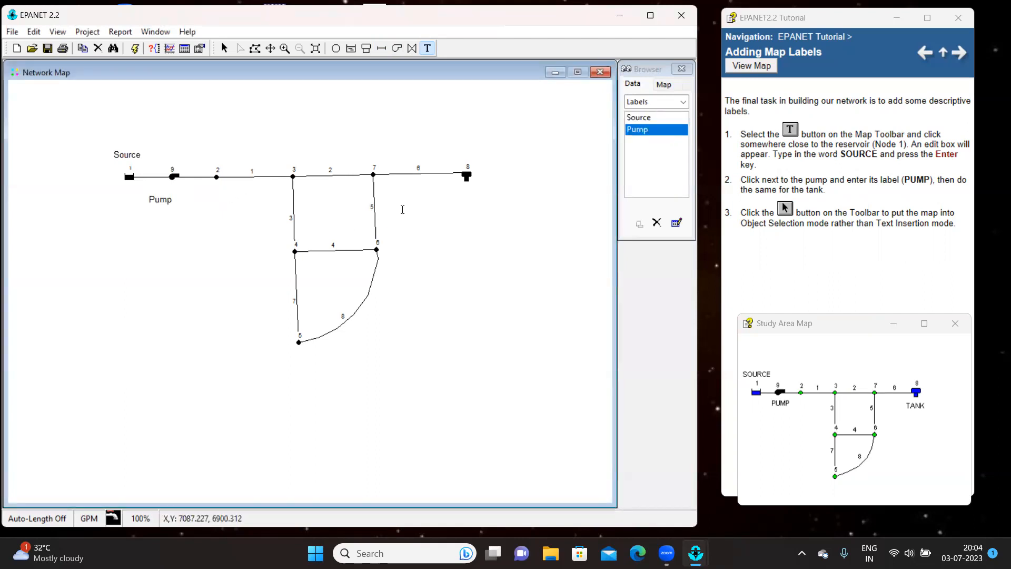
Add the map label "Tank" just below the tank, at about X 8240, Y 7352, and advance the tutorial to Re-Positioning Objects.
{"action": "left_click", "coordinate": [449, 194]}
{"action": "type", "text": "Tank"}
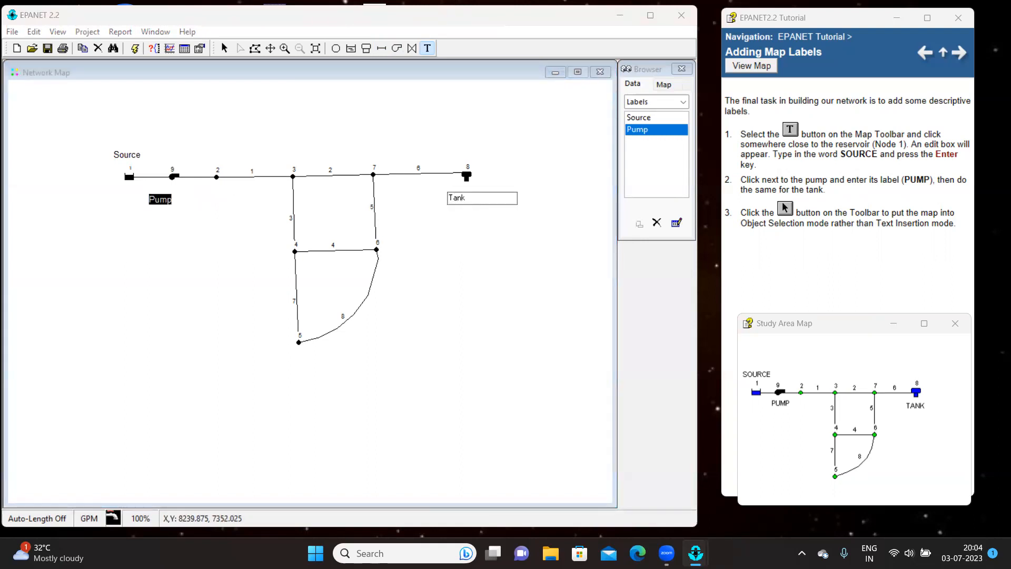
{"action": "key", "text": "Return"}
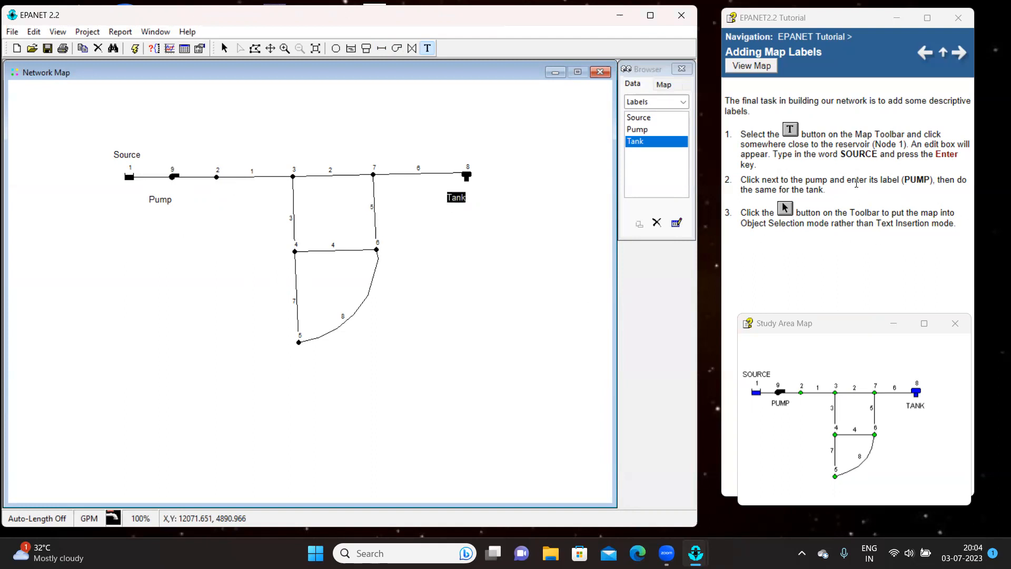
{"action": "left_click", "coordinate": [959, 57]}
{"action": "left_click", "coordinate": [960, 55]}
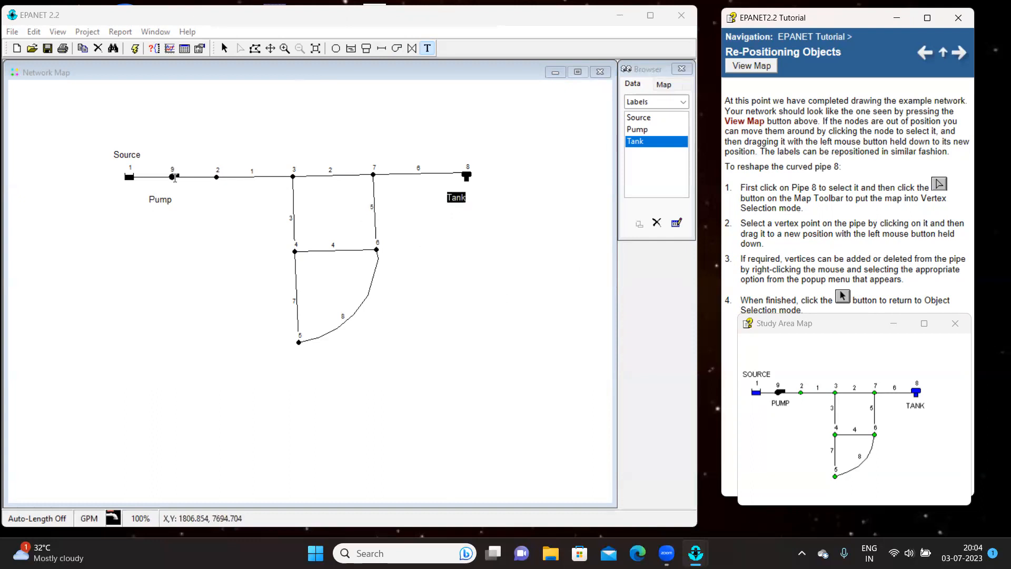
Put the map into object selection mode and move the Pump label slightly up and right so it sits directly beneath the pump.
{"action": "left_click", "coordinate": [158, 200]}
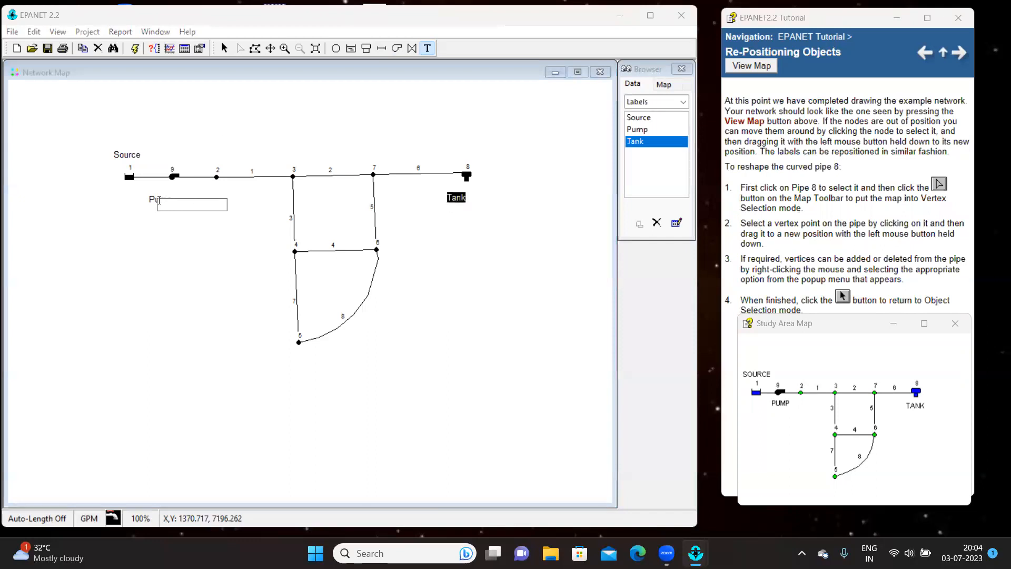
{"action": "left_click", "coordinate": [164, 201]}
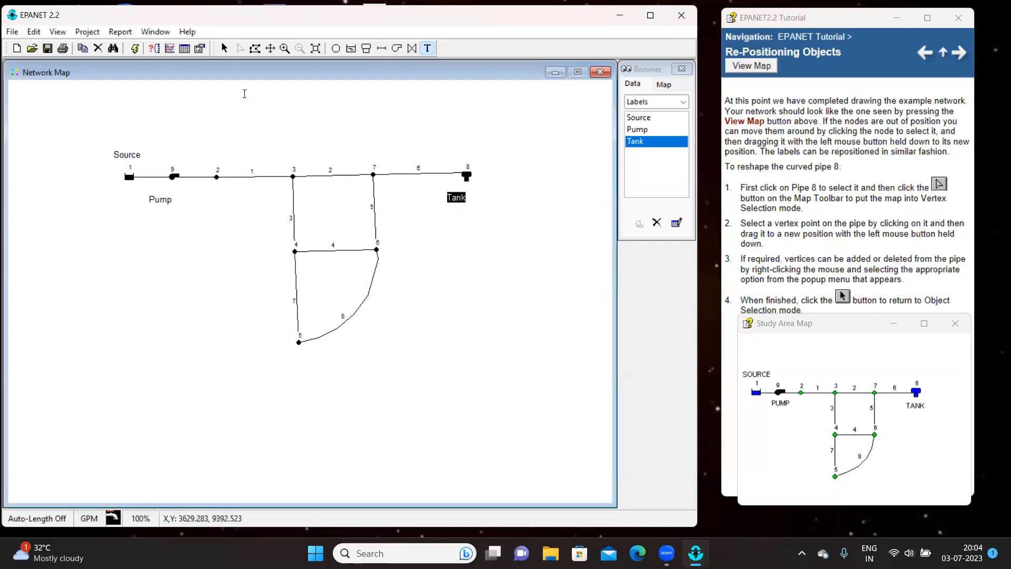
{"action": "left_click", "coordinate": [224, 48]}
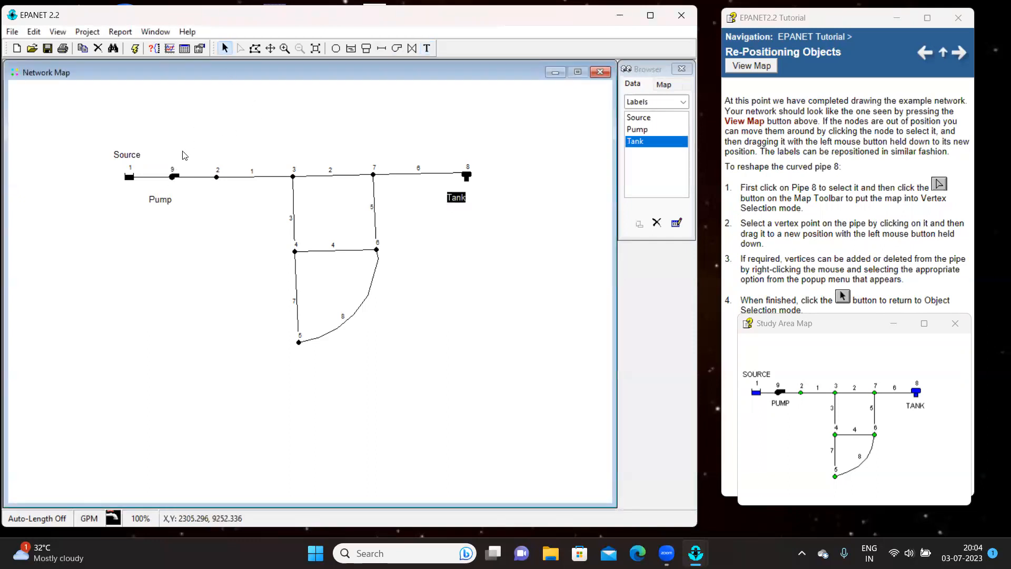
{"action": "left_click", "coordinate": [161, 202]}
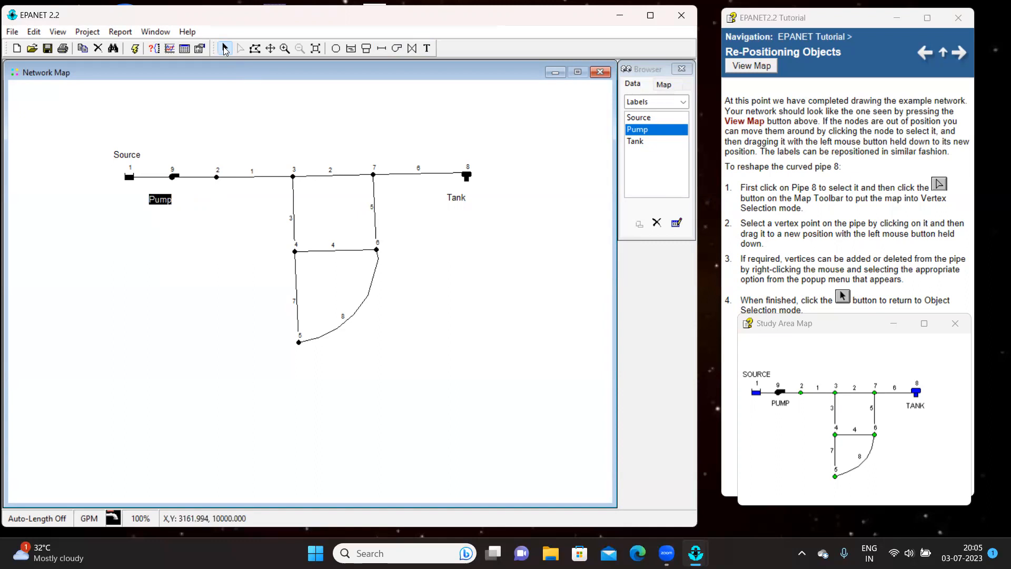
{"action": "mouse_move", "coordinate": [153, 204]}
{"action": "left_mouse_down"}
{"action": "mouse_move", "coordinate": [175, 193]}
{"action": "mouse_move", "coordinate": [161, 196]}
{"action": "left_mouse_up"}
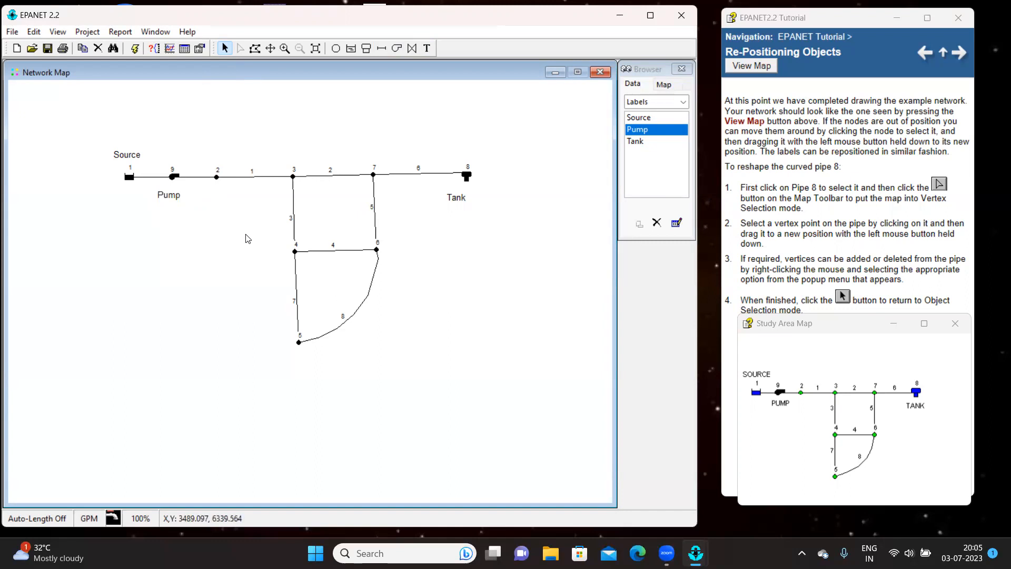
Centre the Tank label beneath the tank and the Source label above the reservoir.
{"action": "left_click", "coordinate": [460, 199]}
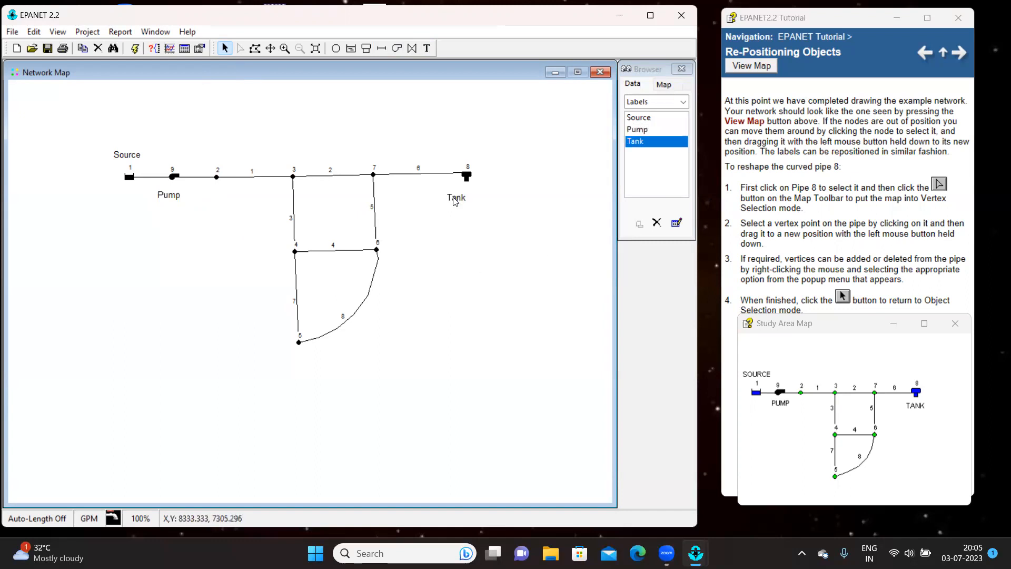
{"action": "left_click_drag", "start_coordinate": [461, 198], "coordinate": [469, 194]}
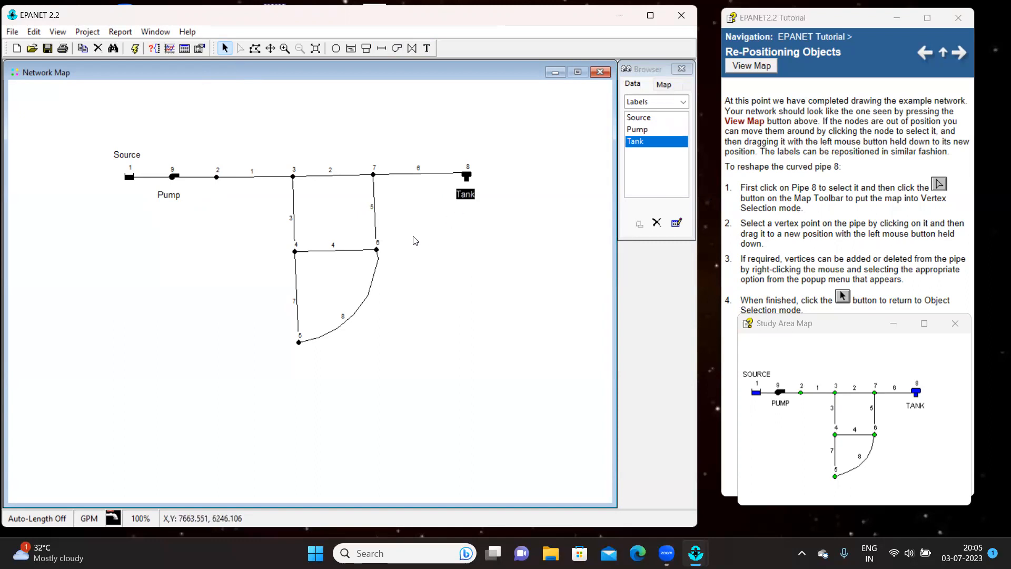
{"action": "left_click", "coordinate": [132, 155]}
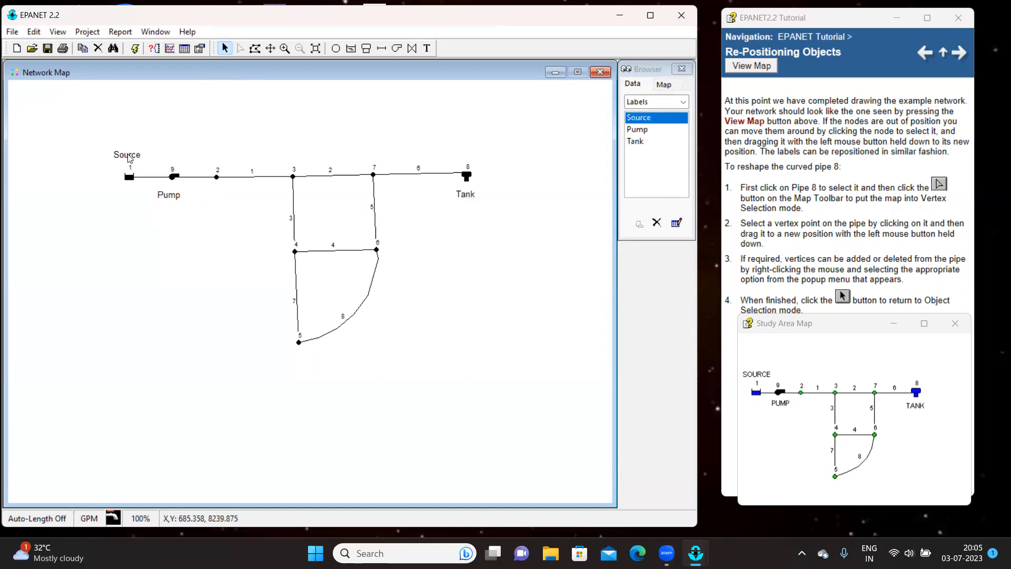
{"action": "left_click_drag", "start_coordinate": [135, 156], "coordinate": [142, 155]}
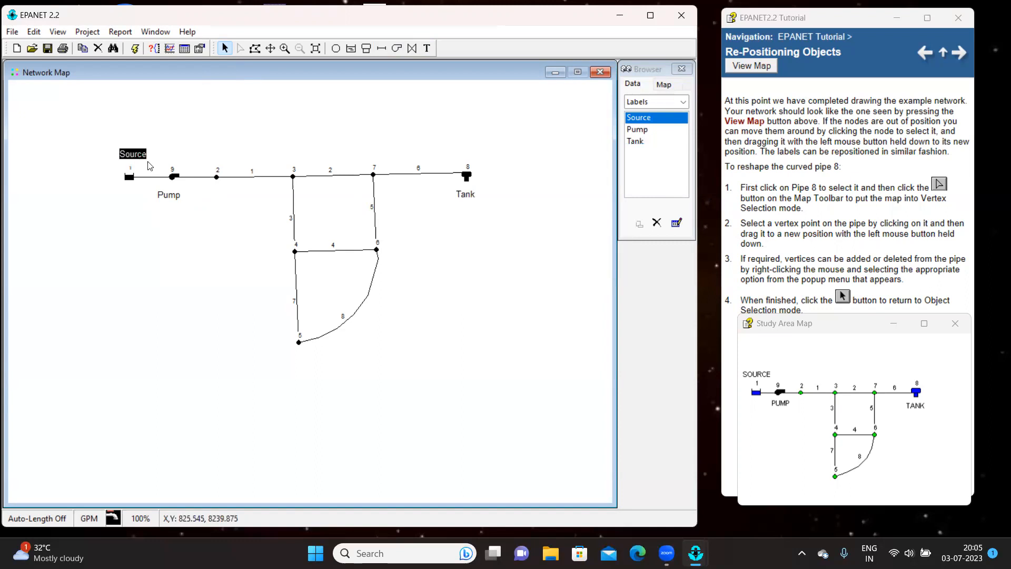
{"action": "left_click", "coordinate": [473, 293]}
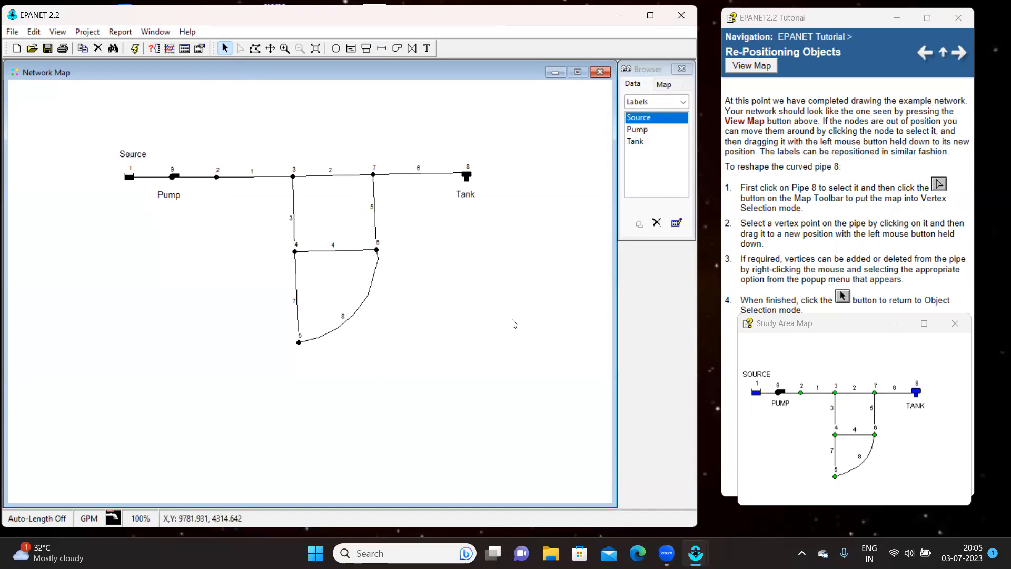
Shift the Study Area Map slightly down to uncover the instructions, and advance the tutorial to the Setting Object Properties topic.
{"action": "left_click", "coordinate": [851, 325]}
{"action": "left_click_drag", "start_coordinate": [851, 326], "coordinate": [851, 339]}
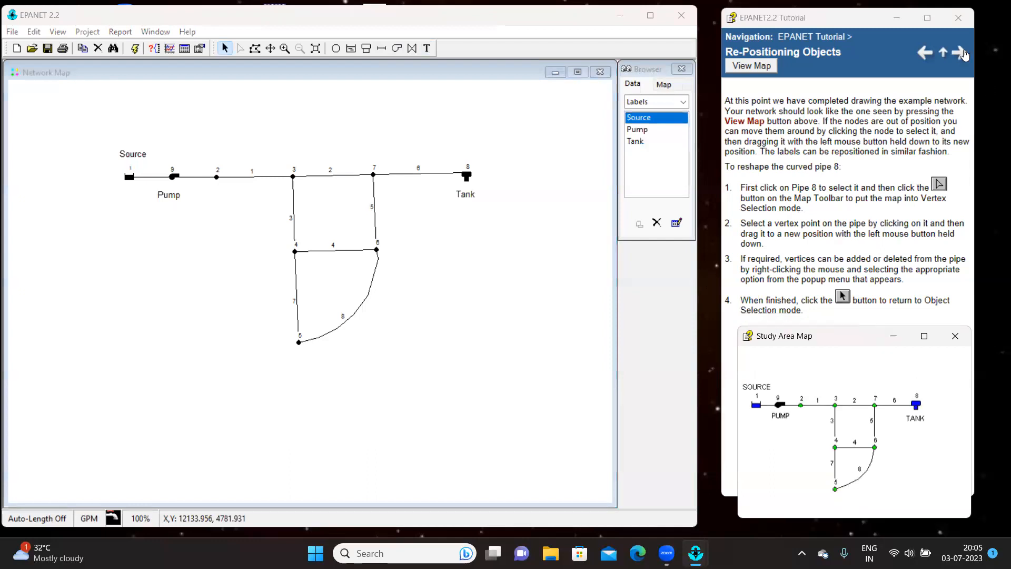
{"action": "left_click", "coordinate": [961, 56]}
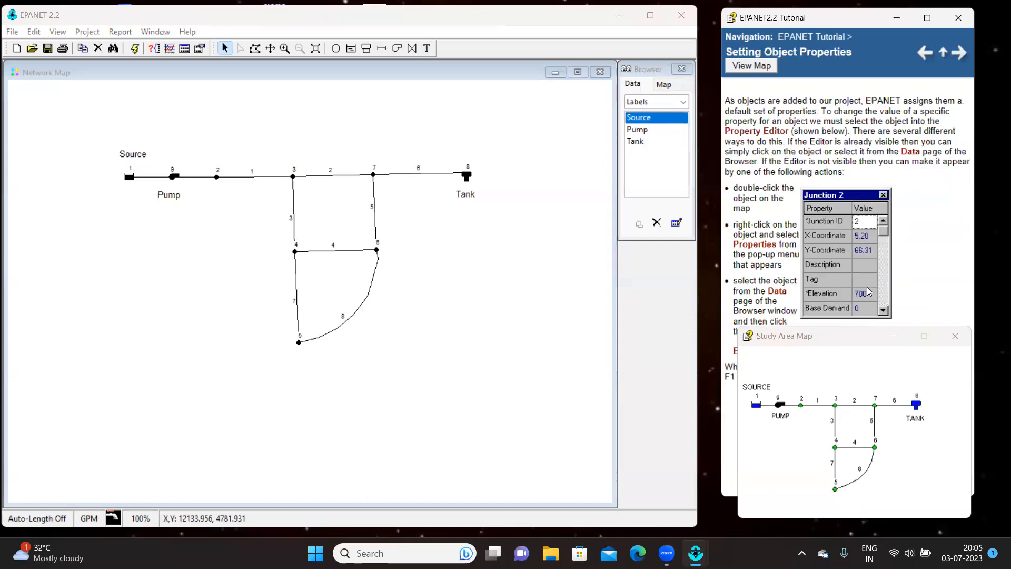
{"action": "left_click", "coordinate": [842, 338]}
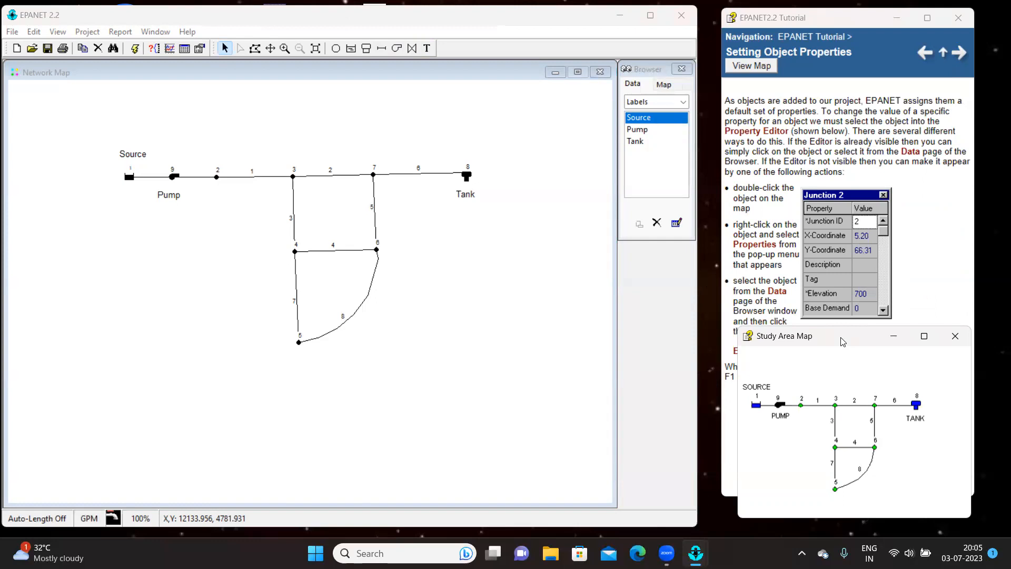
{"action": "left_click_drag", "start_coordinate": [841, 341], "coordinate": [840, 335]}
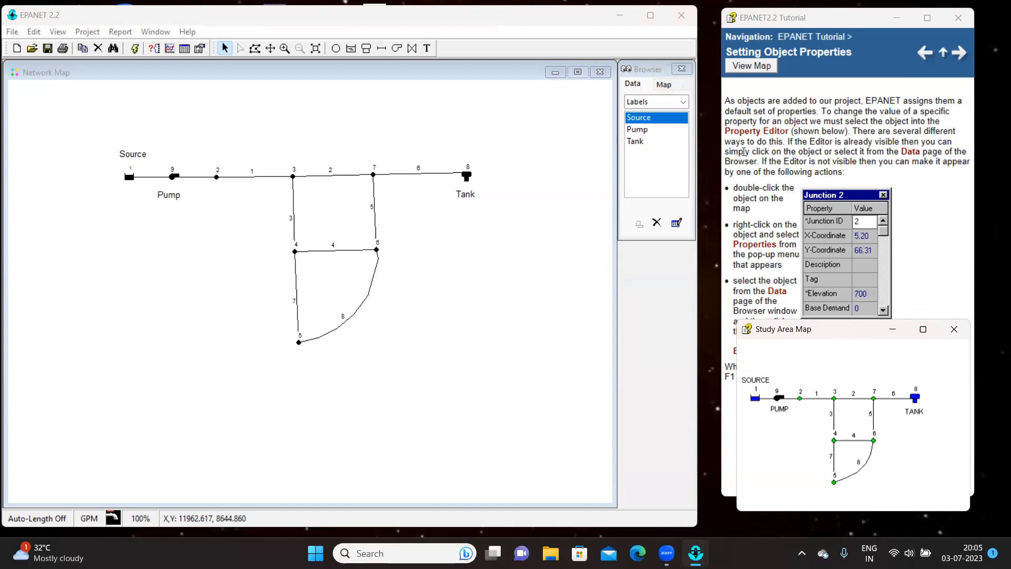
View the properties of junction 2 from the map and of junction 4 from the Browser's junction list, closing the editor each time.
{"action": "double_click", "coordinate": [216, 178]}
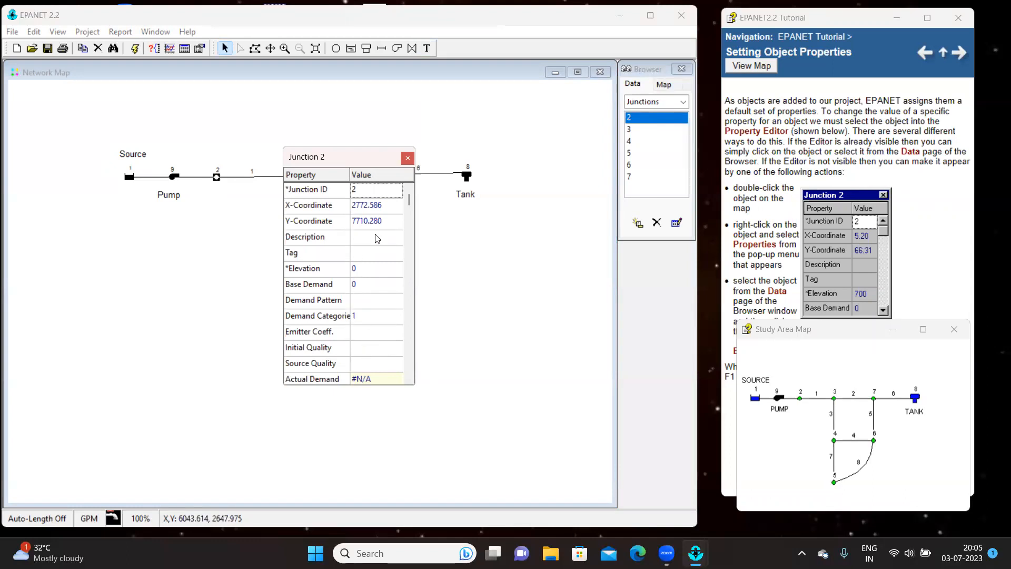
{"action": "left_click", "coordinate": [407, 158]}
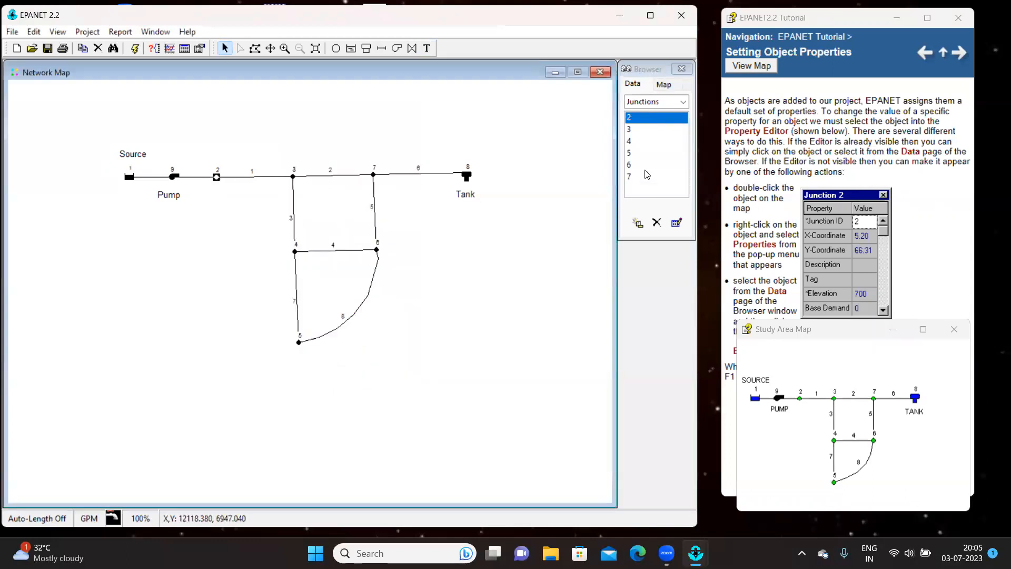
{"action": "left_click", "coordinate": [683, 102]}
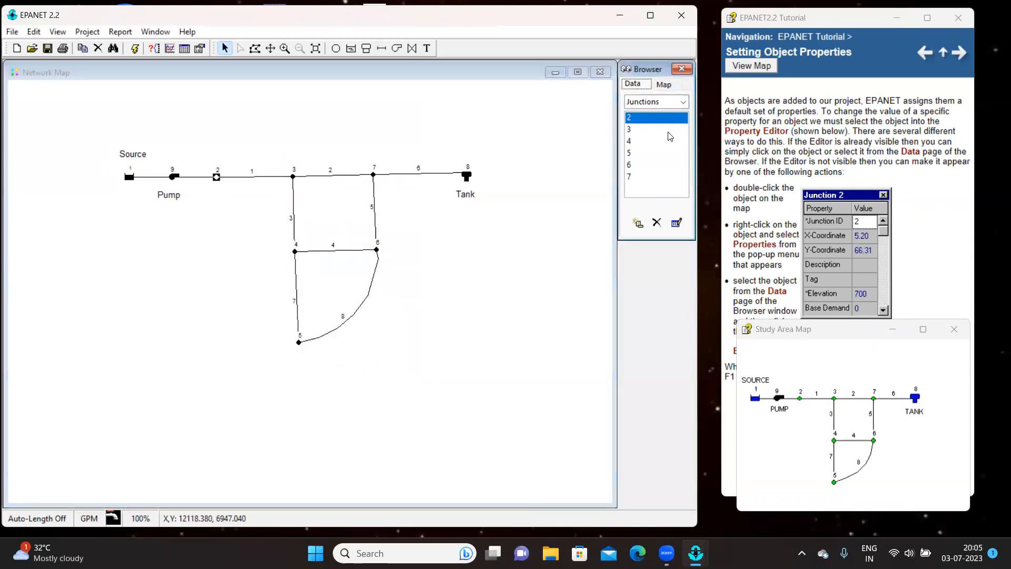
{"action": "left_click", "coordinate": [683, 101]}
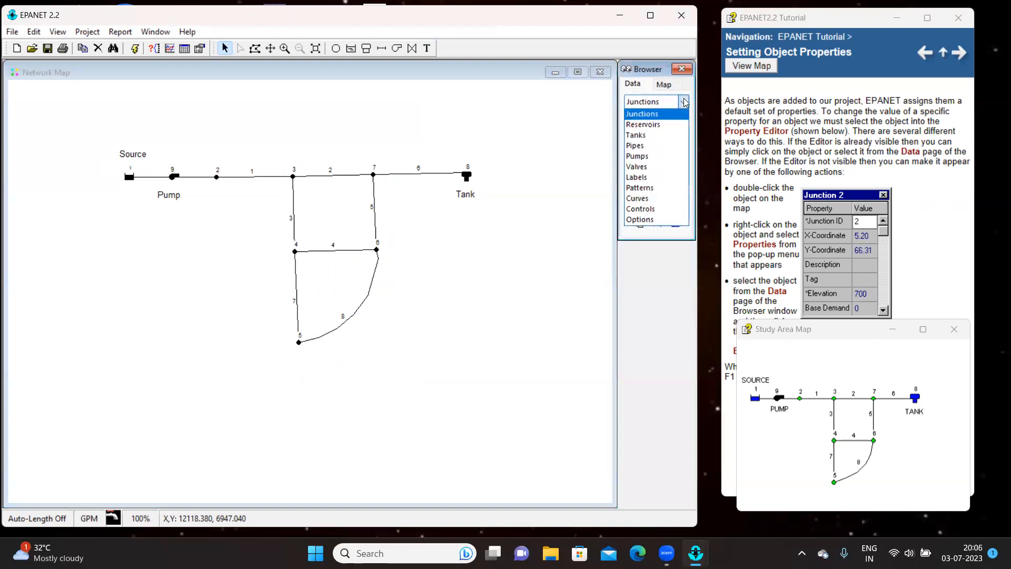
{"action": "left_click", "coordinate": [654, 115]}
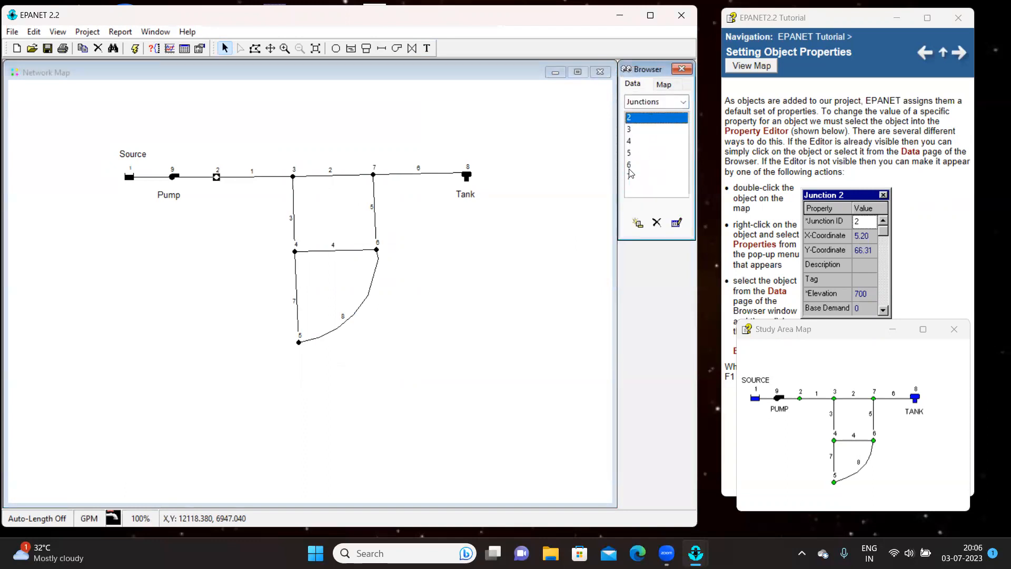
{"action": "double_click", "coordinate": [630, 141]}
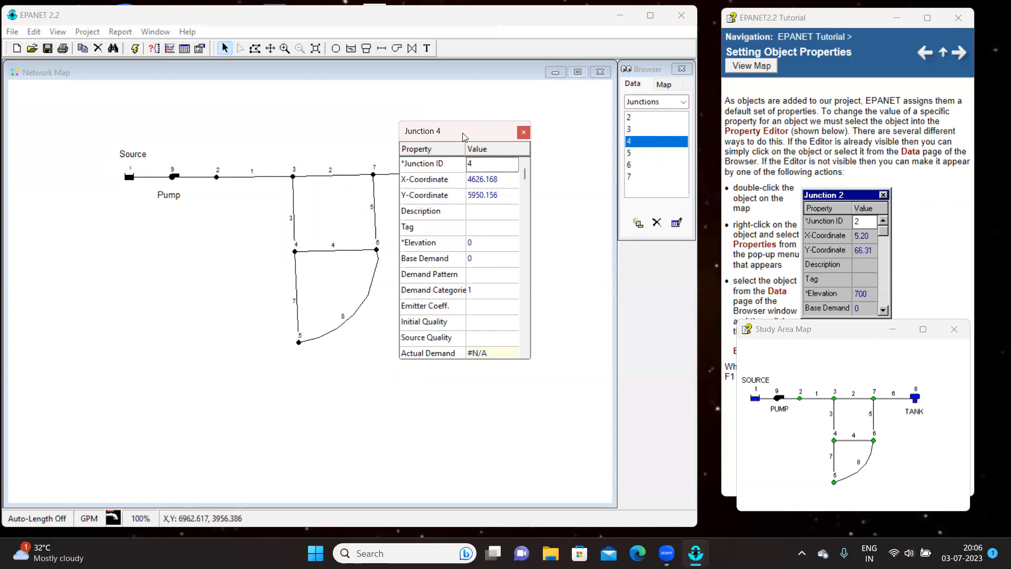
{"action": "left_click", "coordinate": [524, 135]}
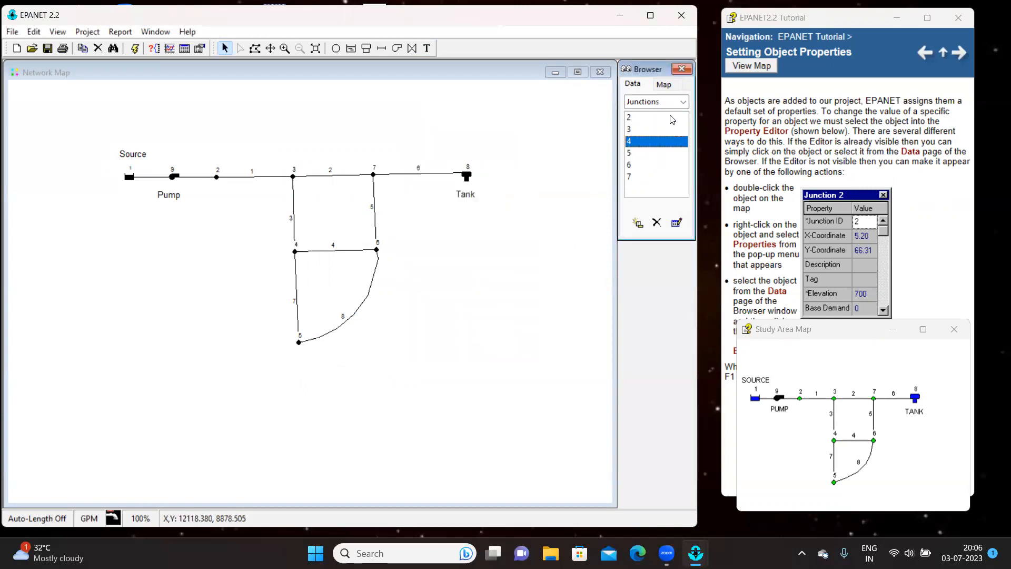
Browse the network's tanks and pumps by object category, and return to the Junctions category.
{"action": "left_click", "coordinate": [684, 103]}
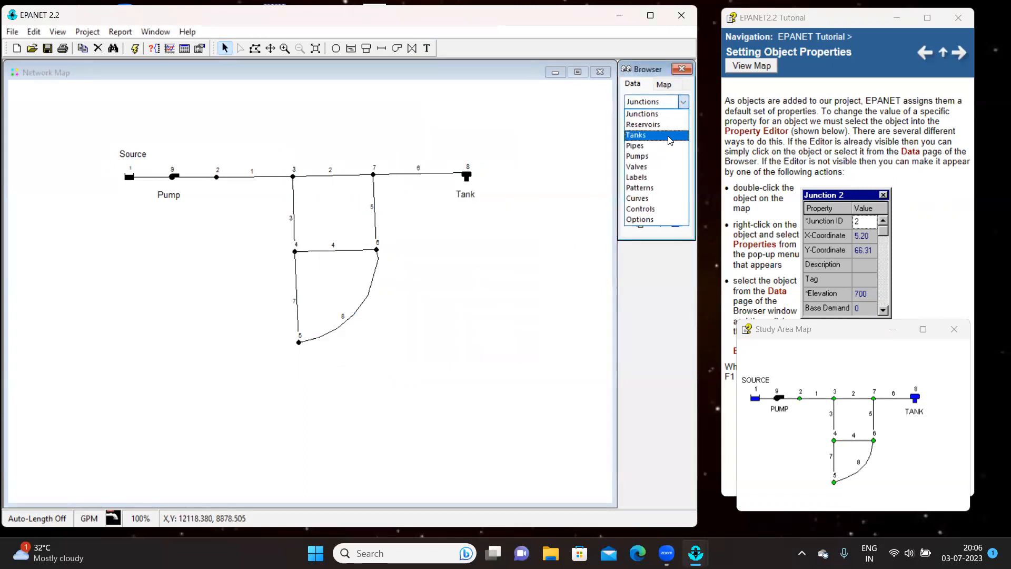
{"action": "left_click", "coordinate": [669, 135]}
{"action": "left_click", "coordinate": [682, 103]}
{"action": "left_click", "coordinate": [653, 157]}
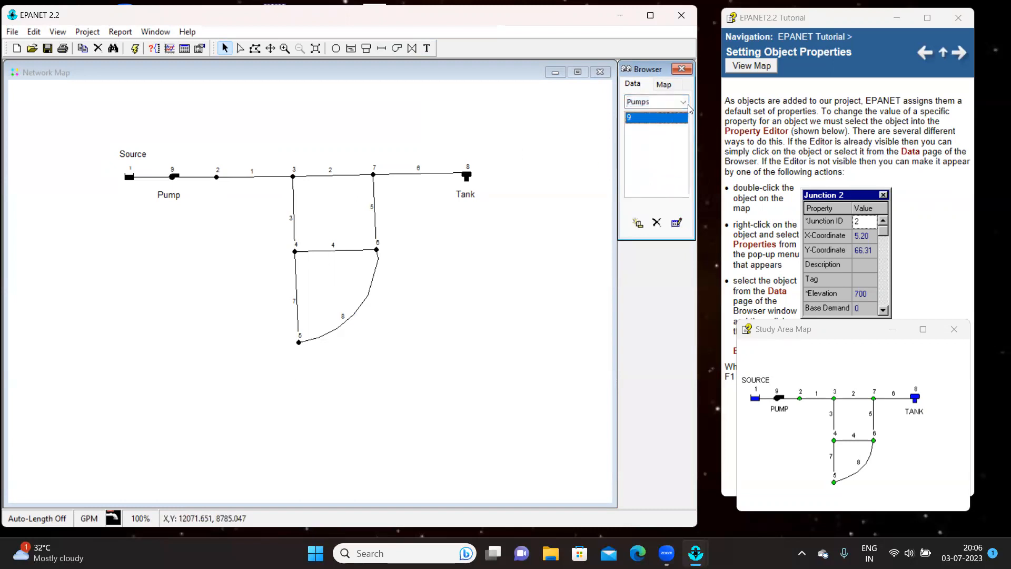
{"action": "left_click", "coordinate": [683, 102]}
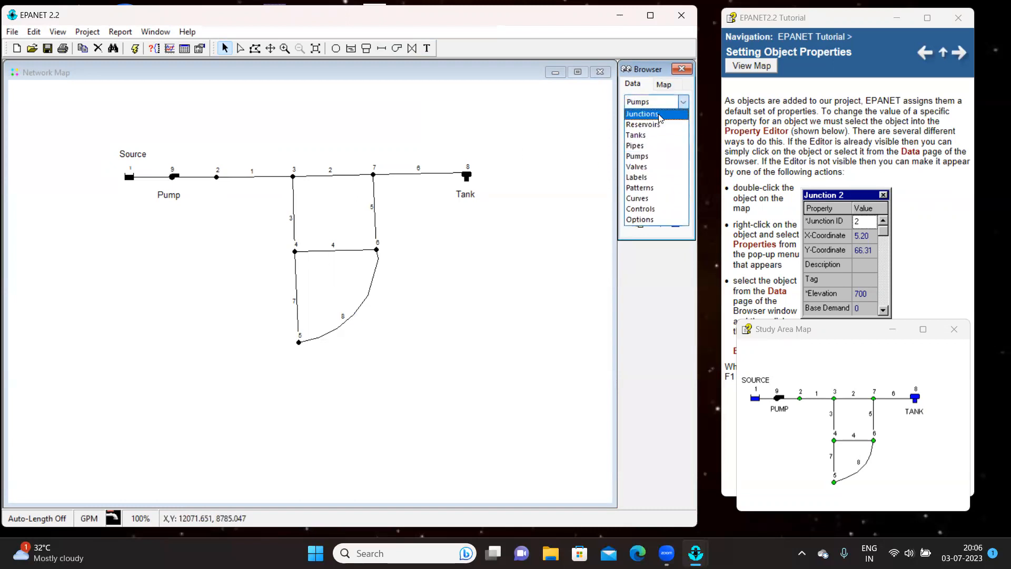
{"action": "left_click", "coordinate": [660, 114]}
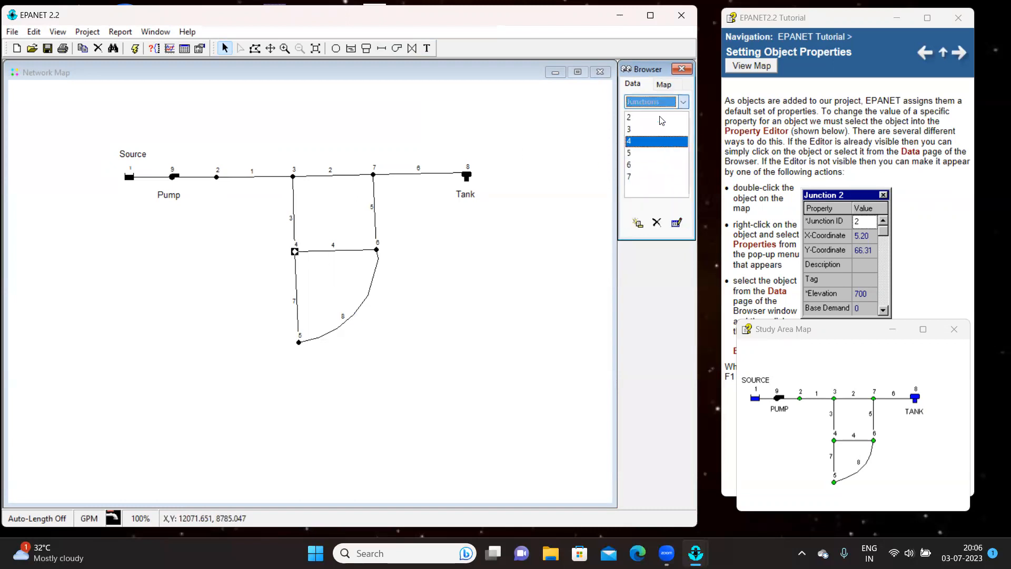
Move the Study Area Map further down to uncover the tutorial text, and view junction 4's properties with the Browser's Edit command.
{"action": "left_click", "coordinate": [870, 339]}
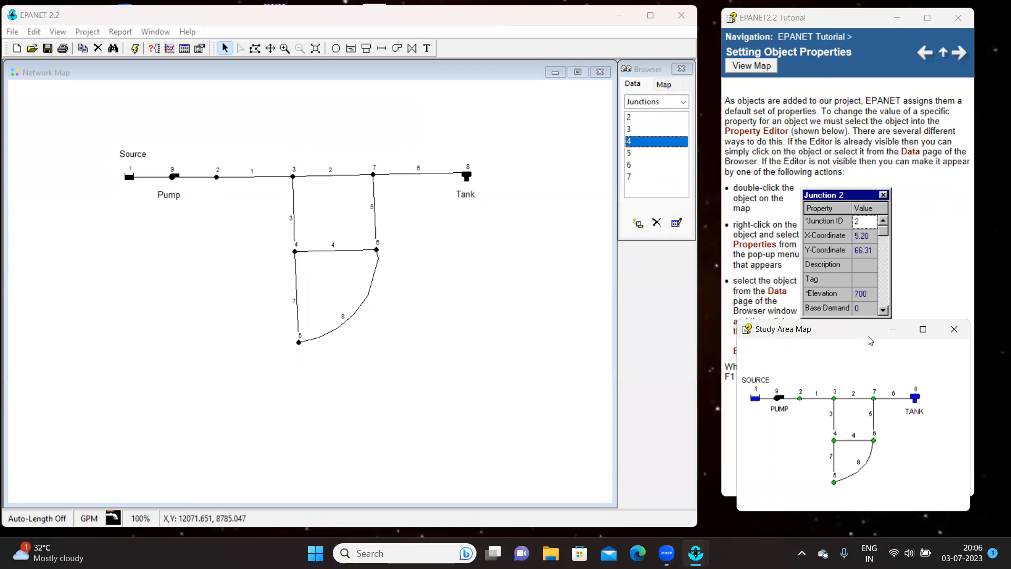
{"action": "left_click_drag", "start_coordinate": [869, 339], "coordinate": [872, 383]}
{"action": "left_click", "coordinate": [677, 223]}
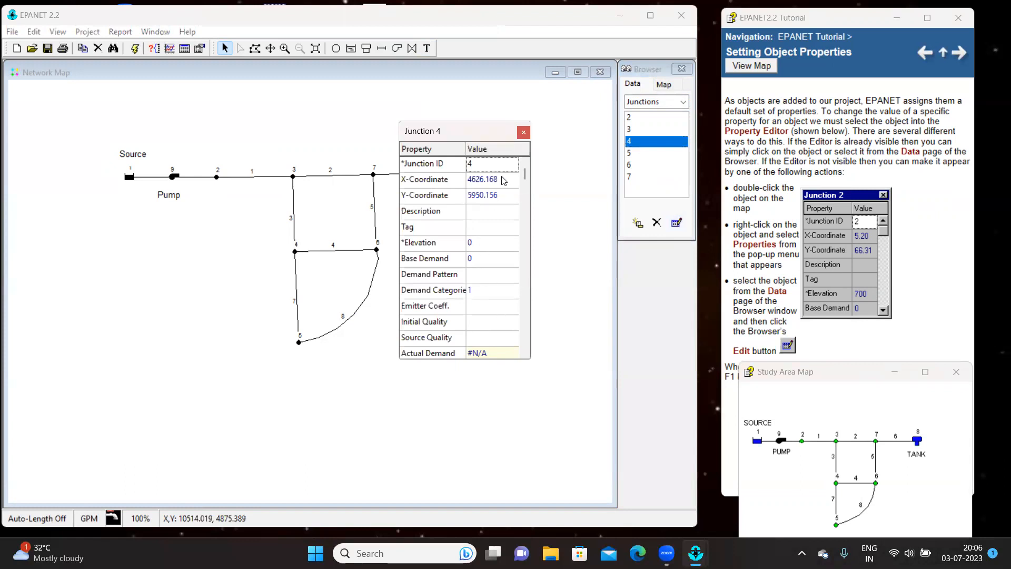
{"action": "left_click", "coordinate": [524, 133]}
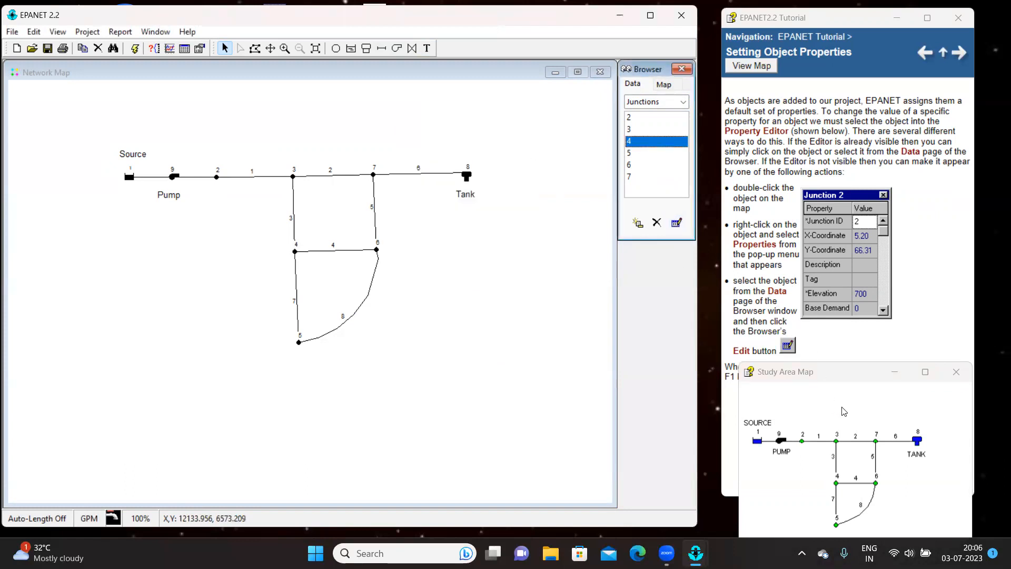
Advance the tutorial to the Setting Node Properties topic, and close the Study Area Map after a second look at it.
{"action": "left_click", "coordinate": [859, 381]}
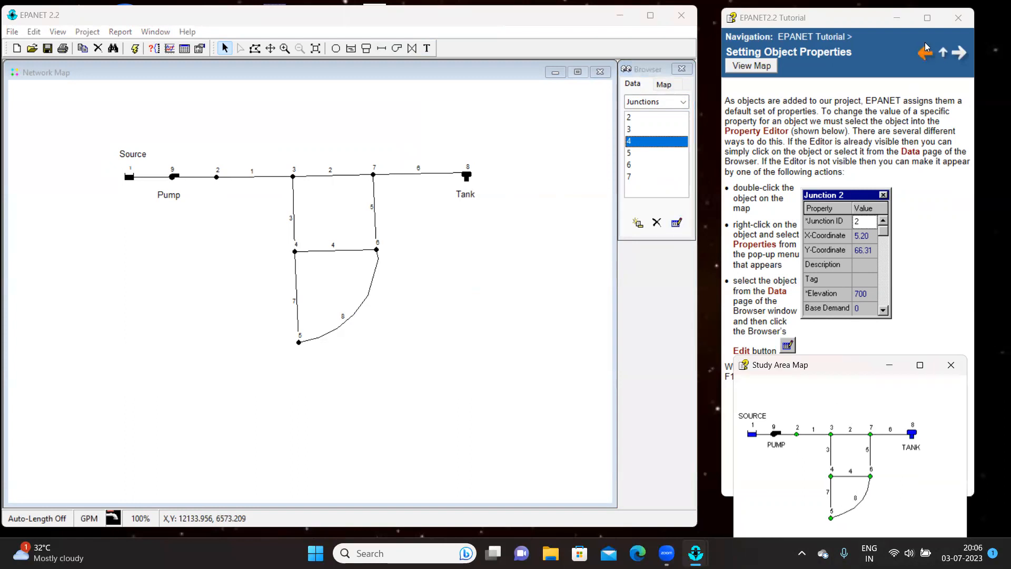
{"action": "left_click", "coordinate": [958, 52]}
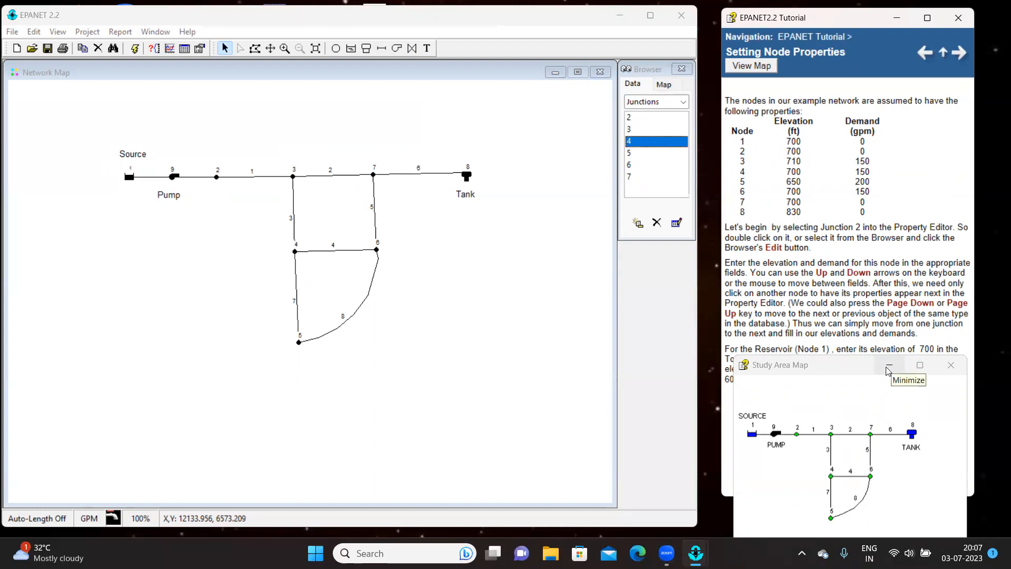
{"action": "left_click", "coordinate": [953, 365]}
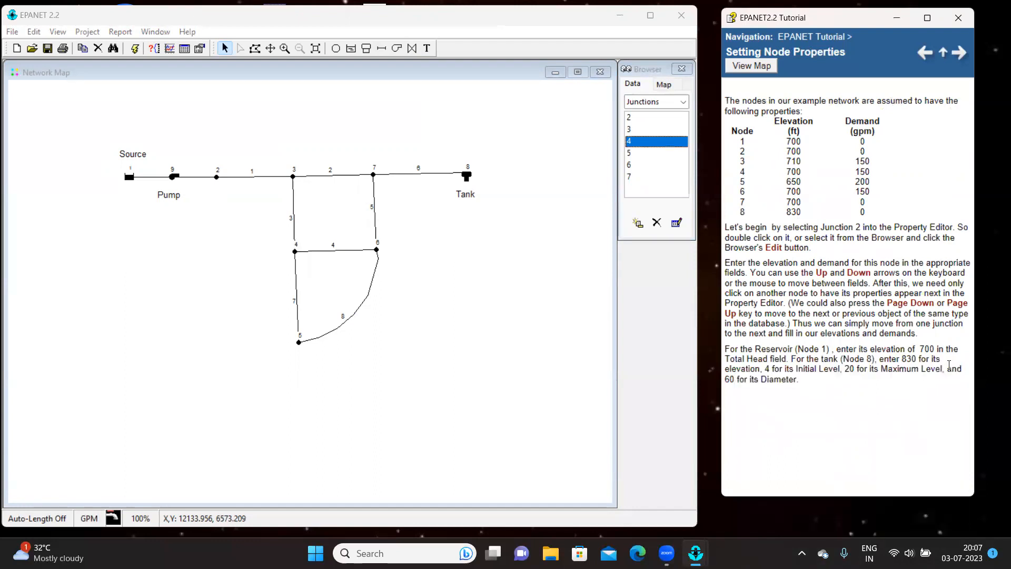
{"action": "left_click", "coordinate": [750, 65]}
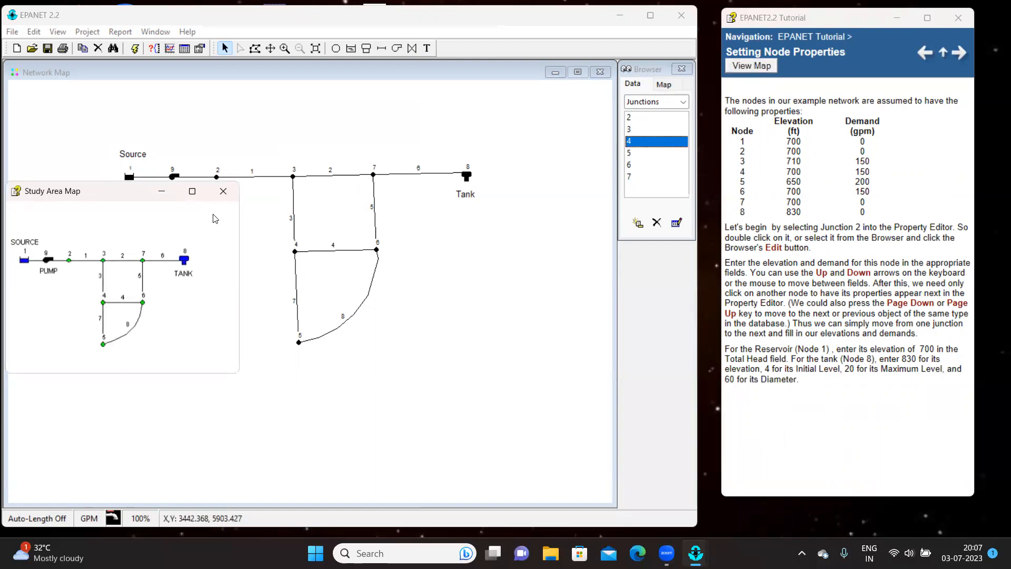
{"action": "left_click", "coordinate": [224, 192]}
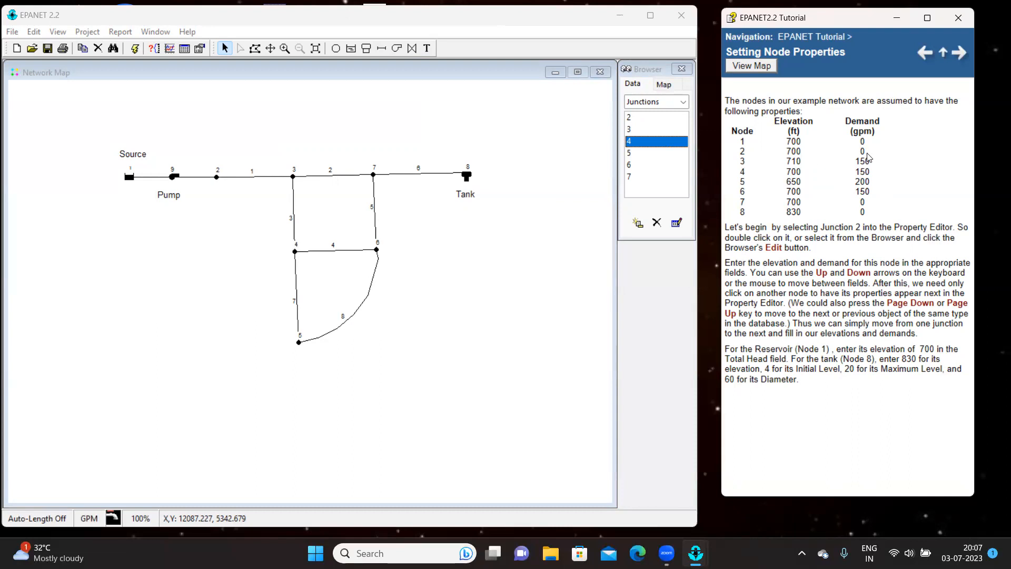
View junction 2's properties from the Browser's junction list and close the editor.
{"action": "left_click", "coordinate": [682, 102]}
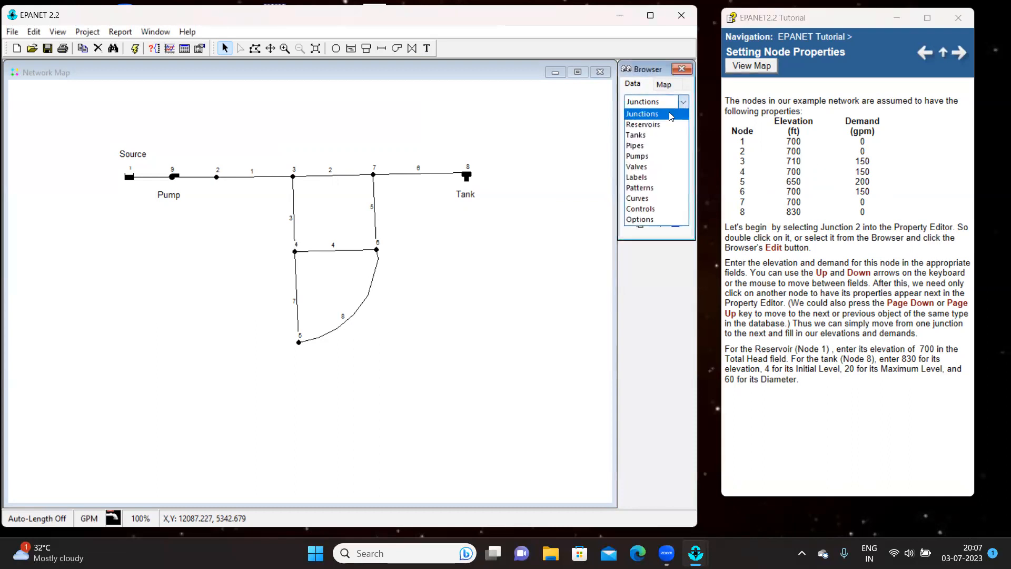
{"action": "left_click", "coordinate": [661, 114]}
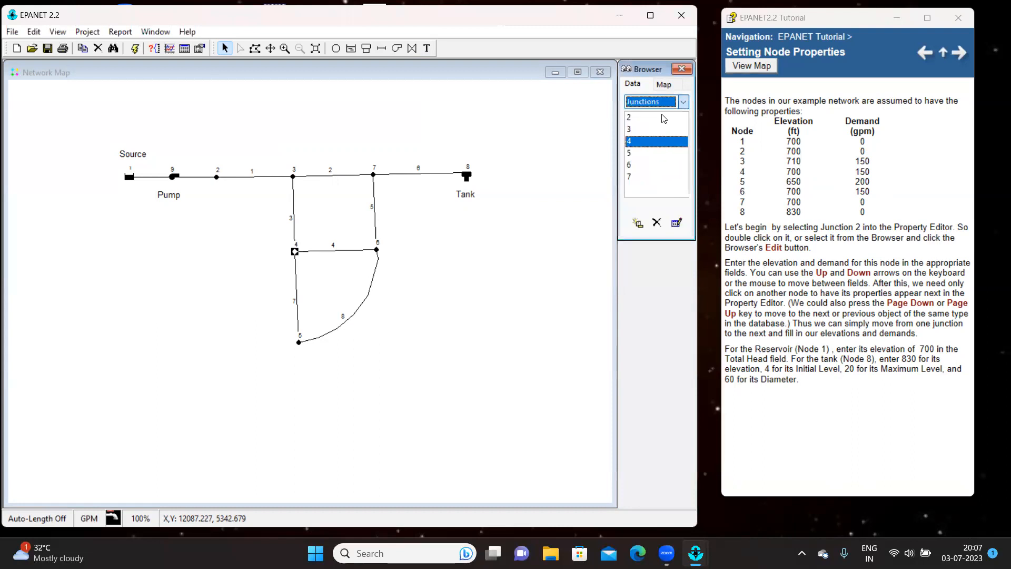
{"action": "double_click", "coordinate": [629, 118]}
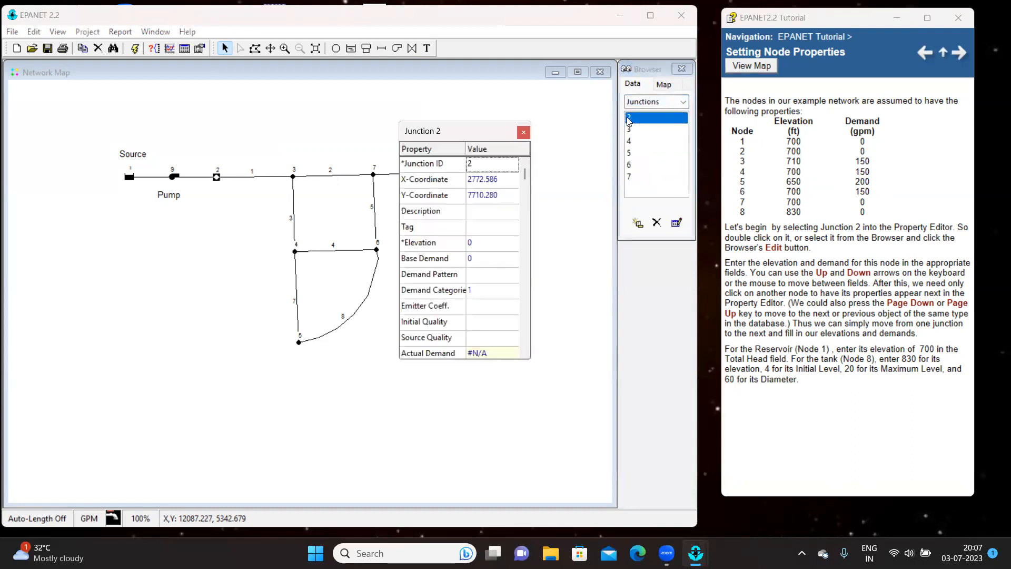
{"action": "left_click", "coordinate": [524, 133]}
Open junction 2's properties from the map, with the editor moved below the Tank label, and set the elevation to 700.
{"action": "left_click", "coordinate": [217, 178]}
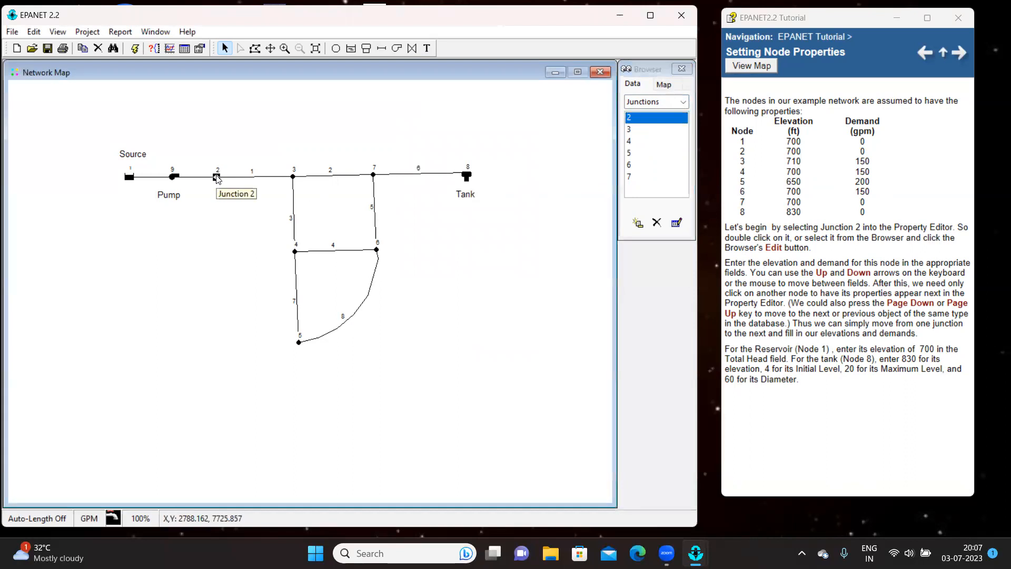
{"action": "double_click", "coordinate": [216, 178]}
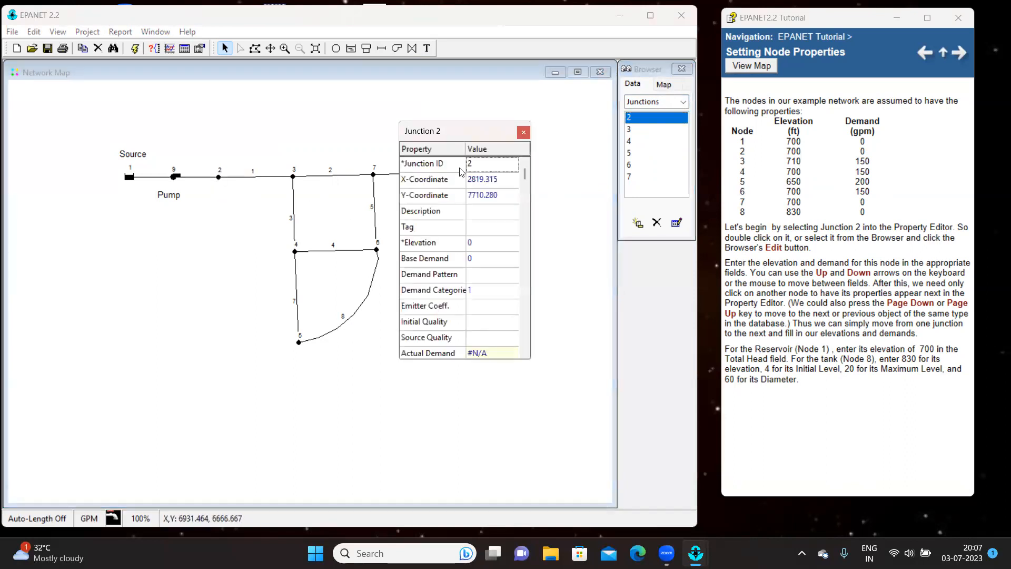
{"action": "left_click_drag", "start_coordinate": [470, 137], "coordinate": [479, 218]}
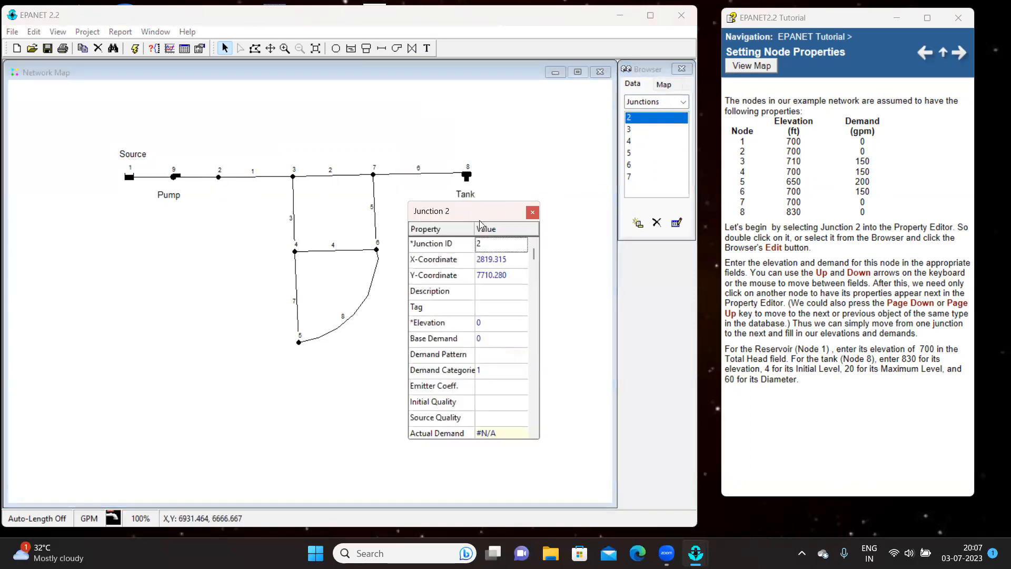
{"action": "left_click", "coordinate": [485, 324]}
{"action": "type", "text": "700"}
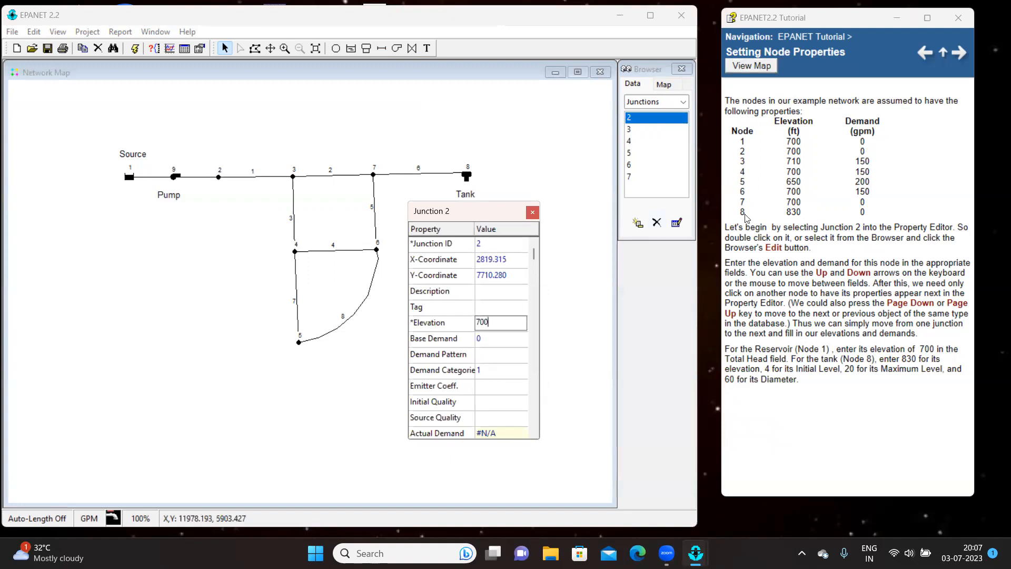
{"action": "left_click", "coordinate": [489, 339]}
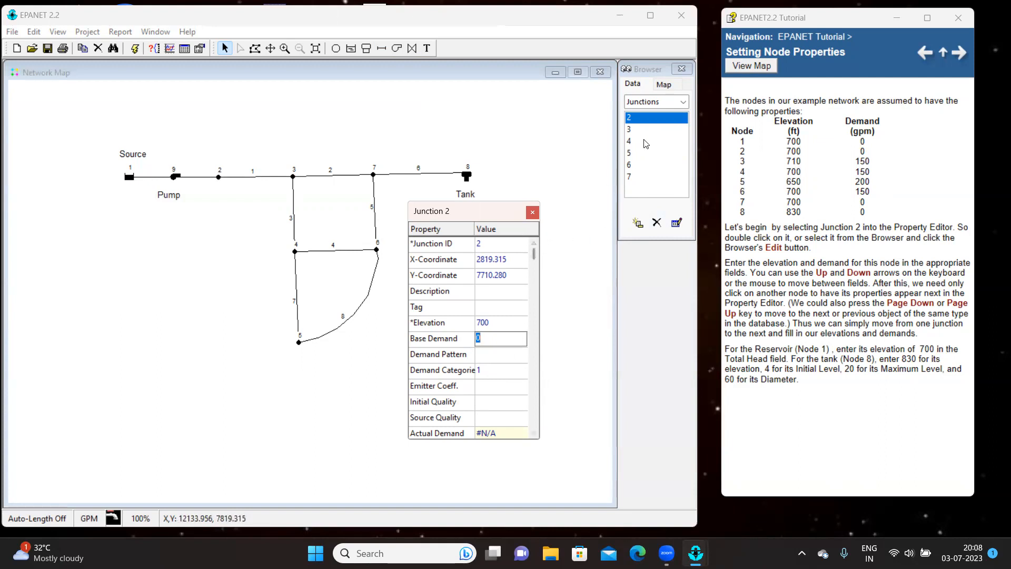
Set junction 3's elevation to 710 and its base demand to 150.
{"action": "key", "text": "Page_Down"}
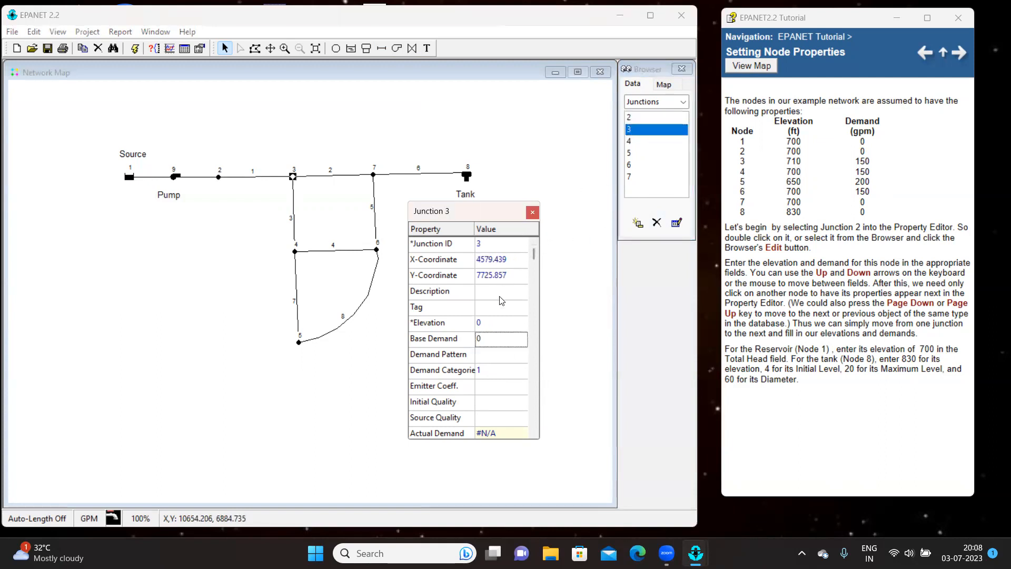
{"action": "left_click", "coordinate": [495, 327]}
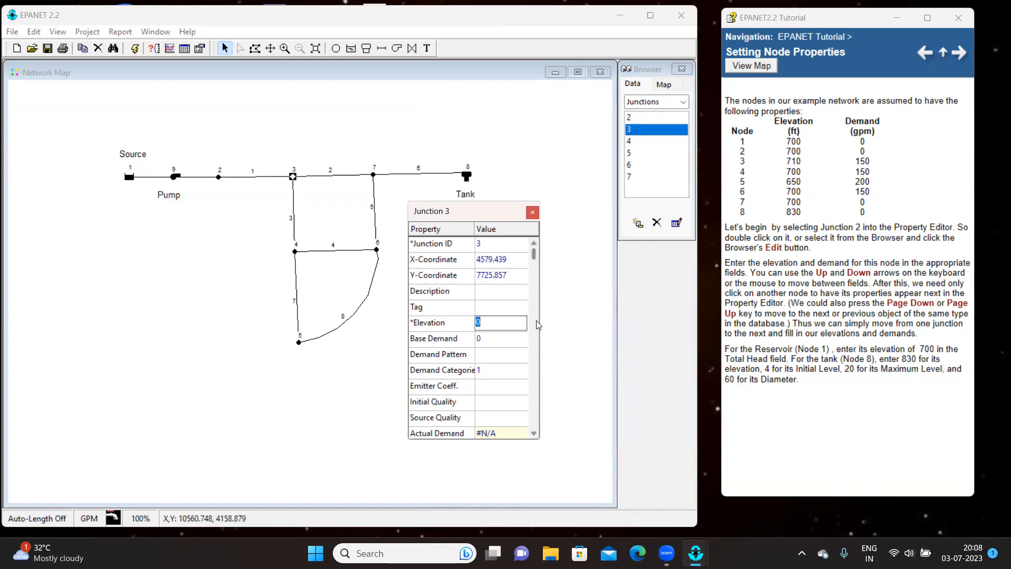
{"action": "type", "text": "71"}
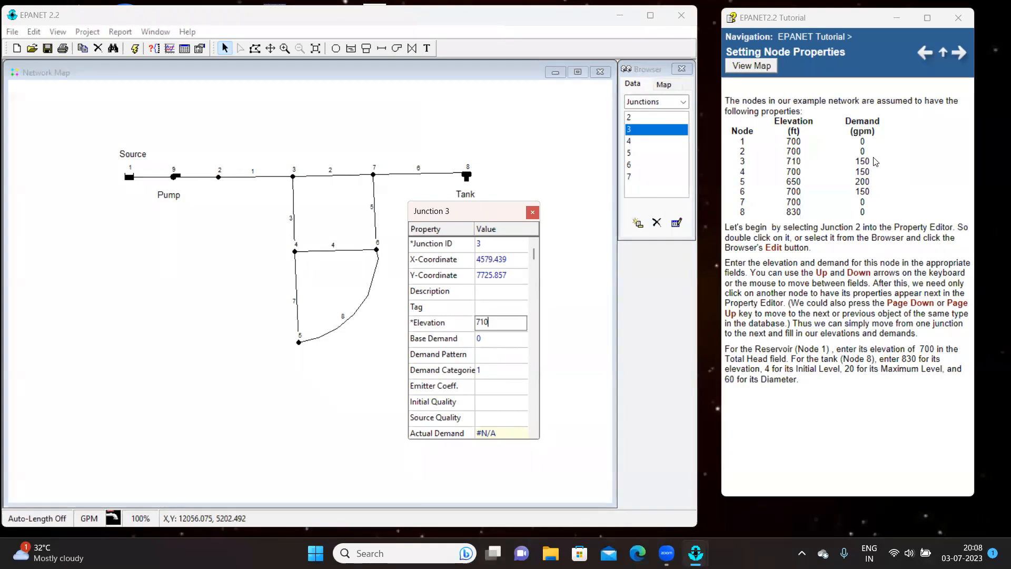
{"action": "left_click", "coordinate": [488, 340]}
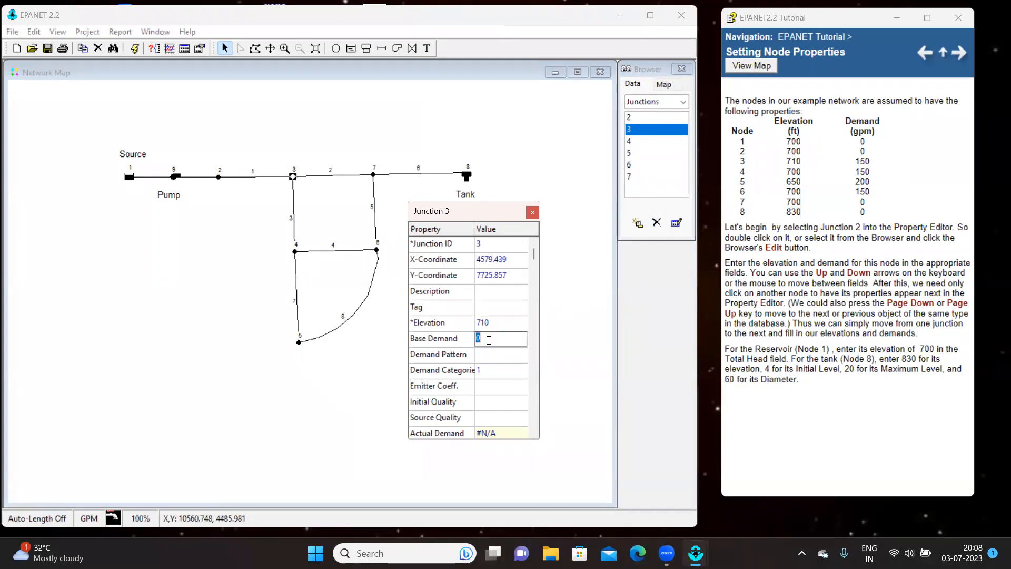
{"action": "type", "text": "150"}
Set junction 4's elevation to 700 and its base demand to 150.
{"action": "key", "text": "Page_Down"}
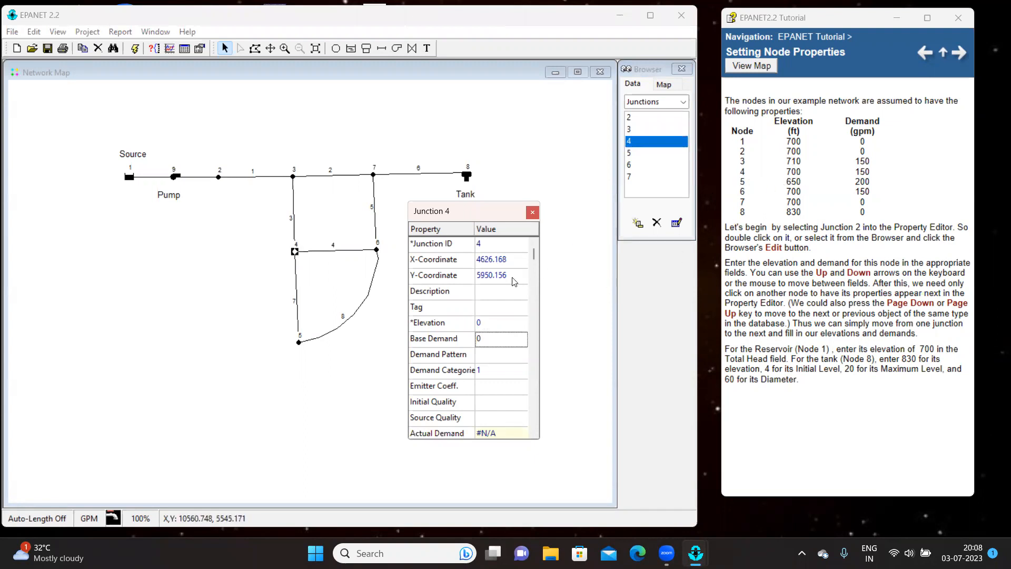
{"action": "left_click", "coordinate": [487, 323]}
{"action": "type", "text": "700"}
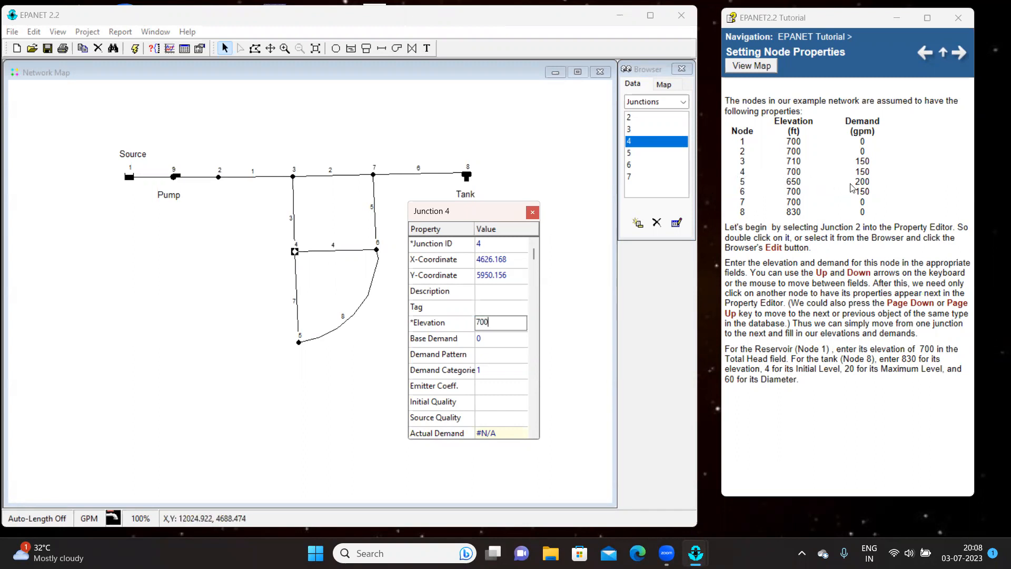
{"action": "left_click", "coordinate": [497, 341]}
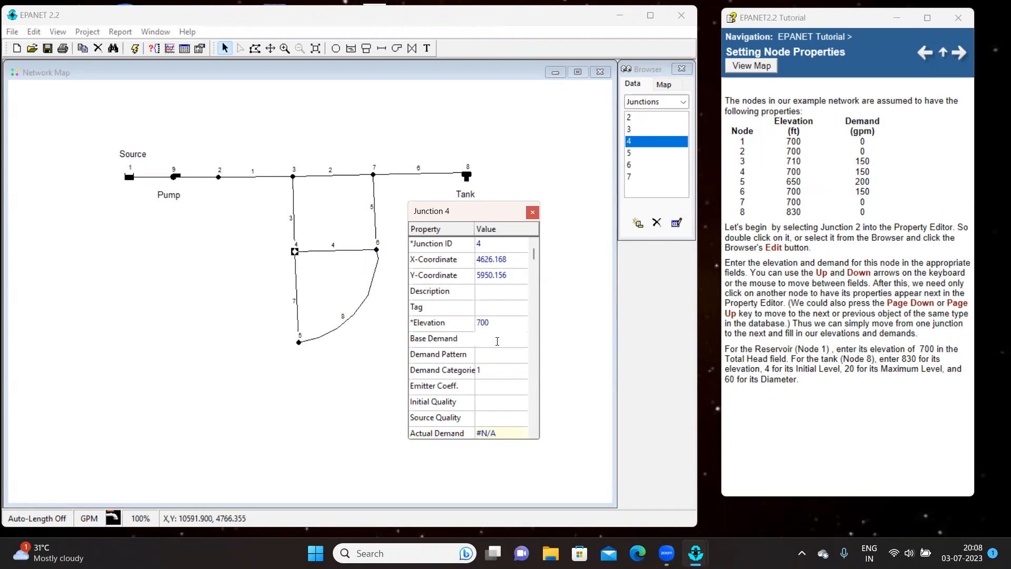
{"action": "type", "text": "150"}
Set junction 5's elevation to 650 and its base demand to 200.
{"action": "left_click", "coordinate": [630, 153]}
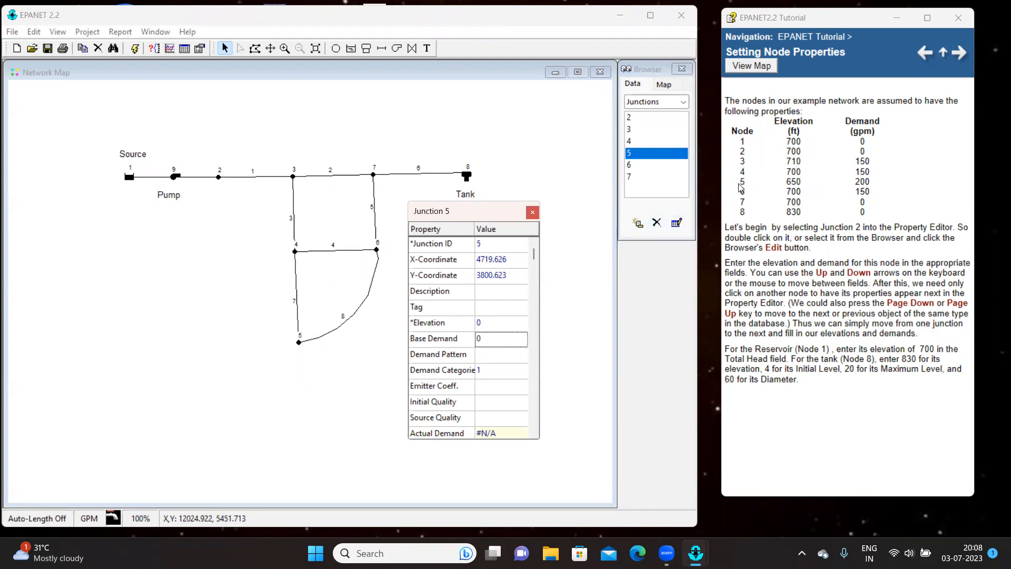
{"action": "left_click", "coordinate": [500, 322]}
{"action": "type", "text": "650"}
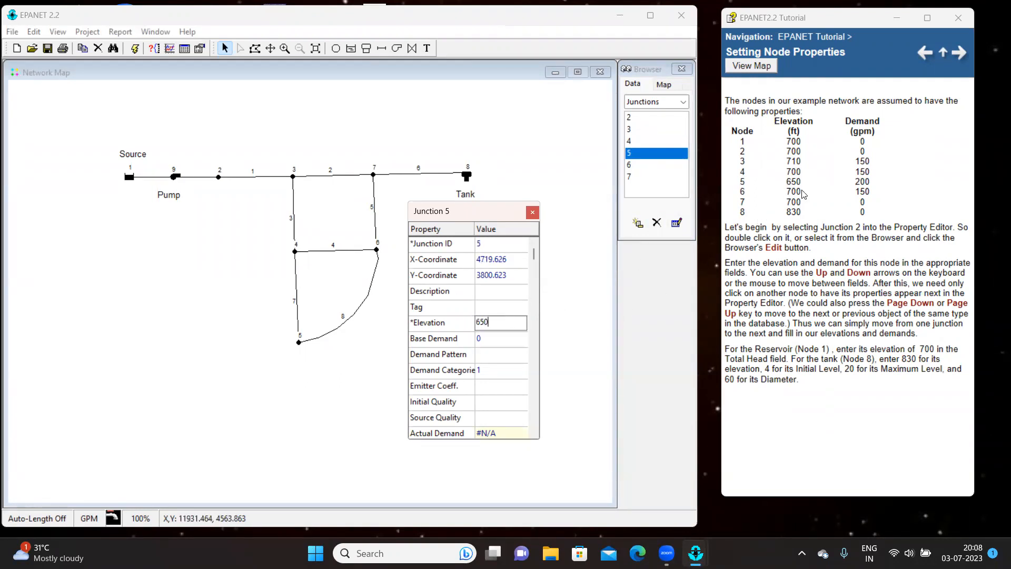
{"action": "left_click", "coordinate": [495, 340]}
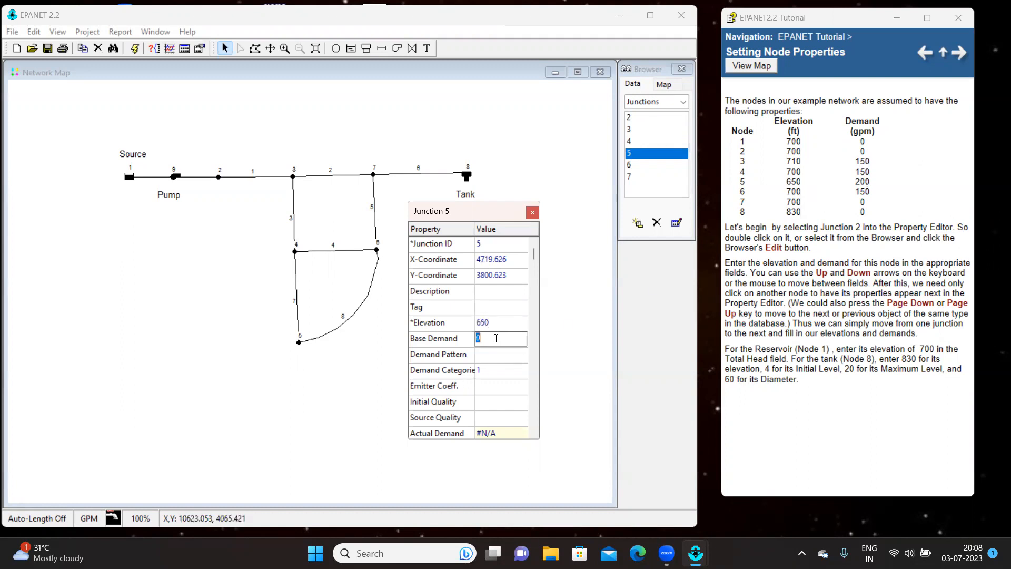
{"action": "type", "text": "200"}
Set junction 6's elevation to 700 and its base demand to 150.
{"action": "left_click", "coordinate": [630, 166]}
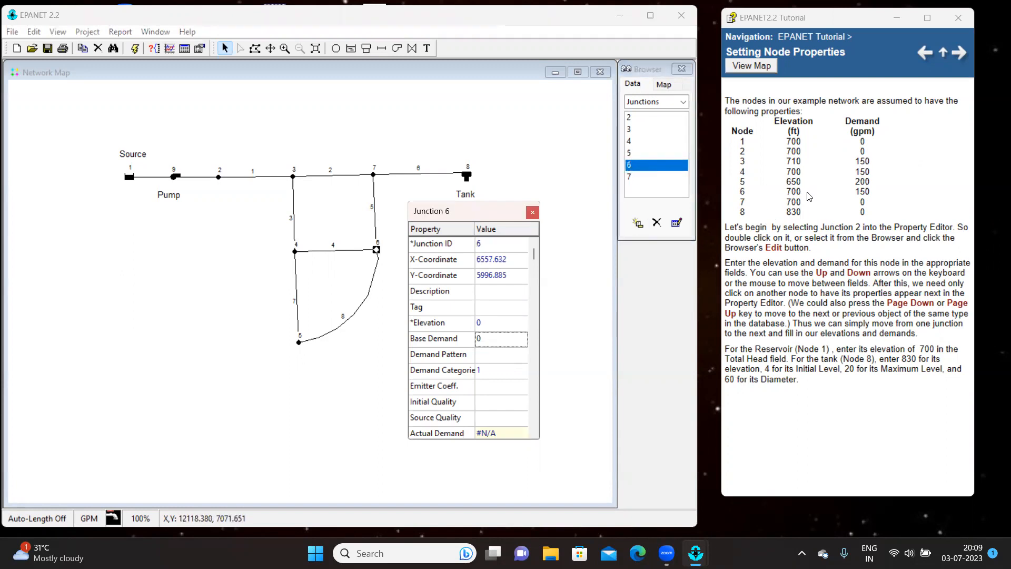
{"action": "left_click", "coordinate": [496, 321]}
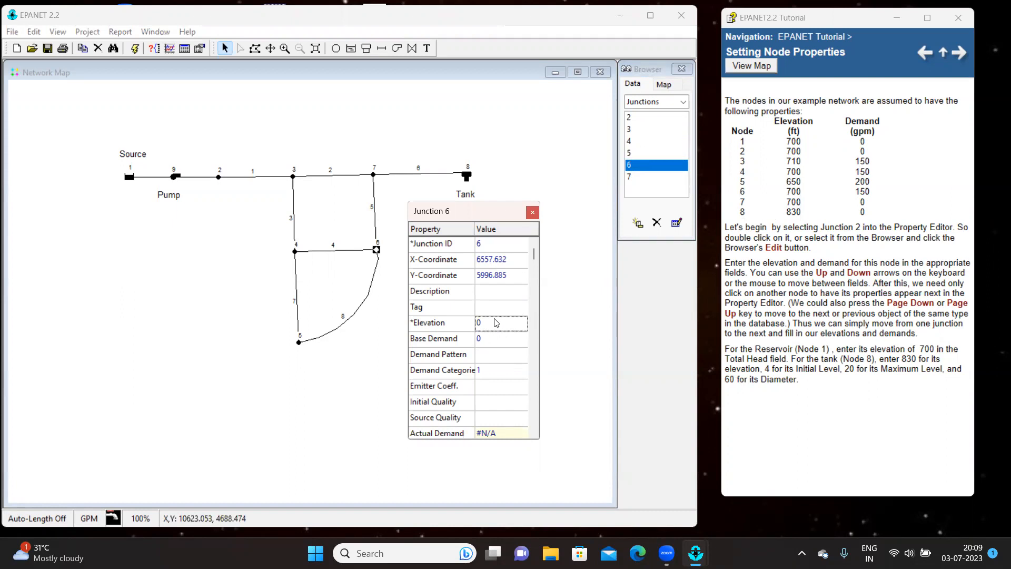
{"action": "type", "text": "700"}
{"action": "left_click", "coordinate": [493, 339]}
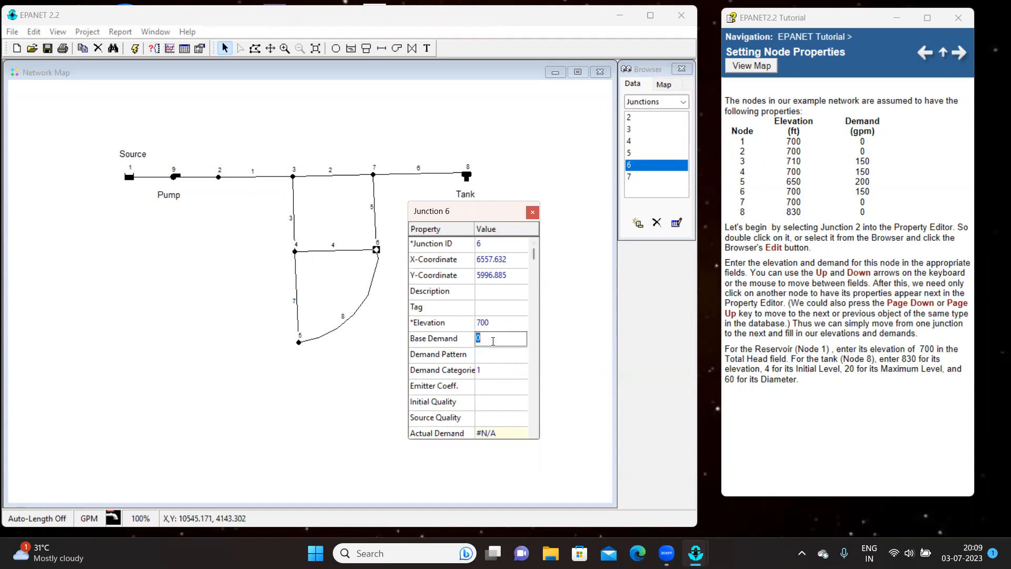
{"action": "type", "text": "150"}
Set junction 7's elevation to 700, highlight the tutorial's reservoir and tank instructions, and close the property editor.
{"action": "left_click", "coordinate": [632, 177]}
{"action": "left_click", "coordinate": [491, 326]}
{"action": "left_click", "coordinate": [491, 326]}
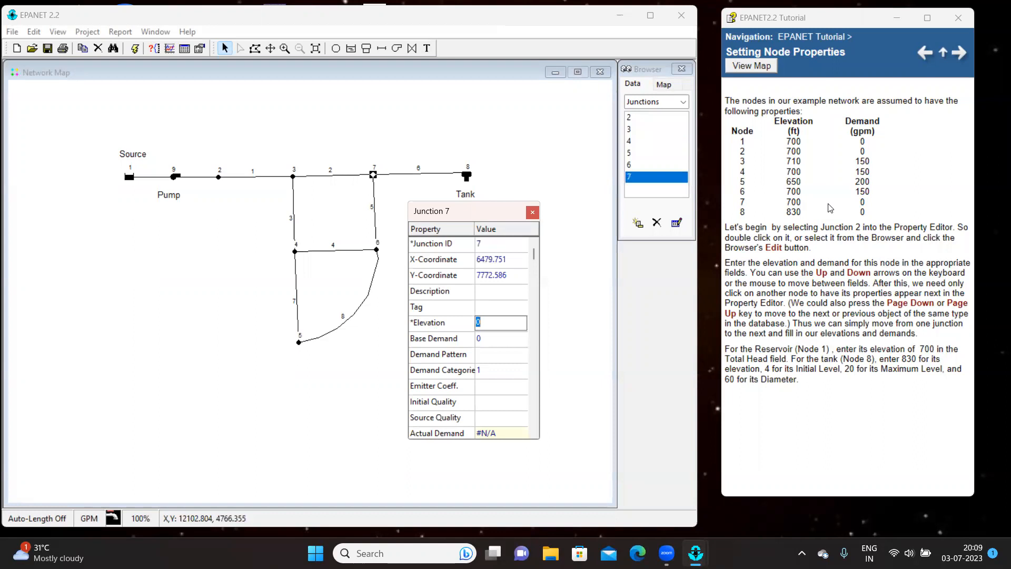
{"action": "type", "text": "700"}
{"action": "key", "text": "Down"}
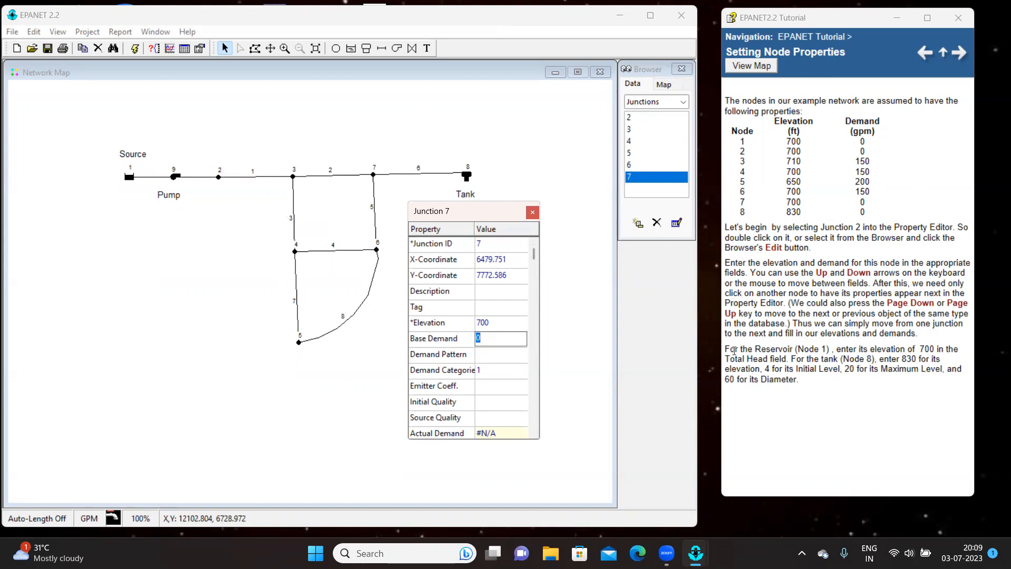
{"action": "left_click_drag", "start_coordinate": [727, 349], "coordinate": [829, 392]}
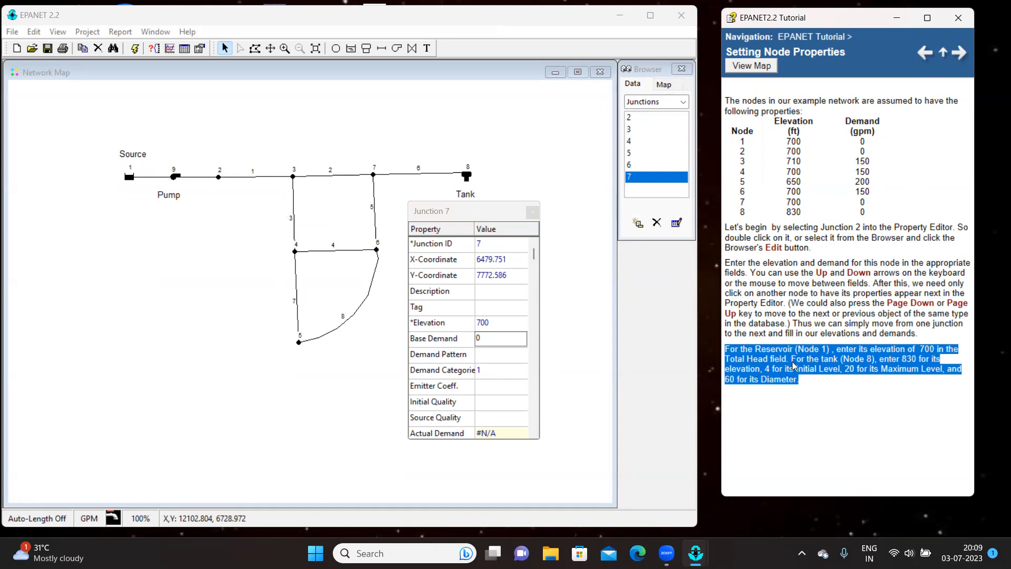
{"action": "left_click", "coordinate": [466, 223]}
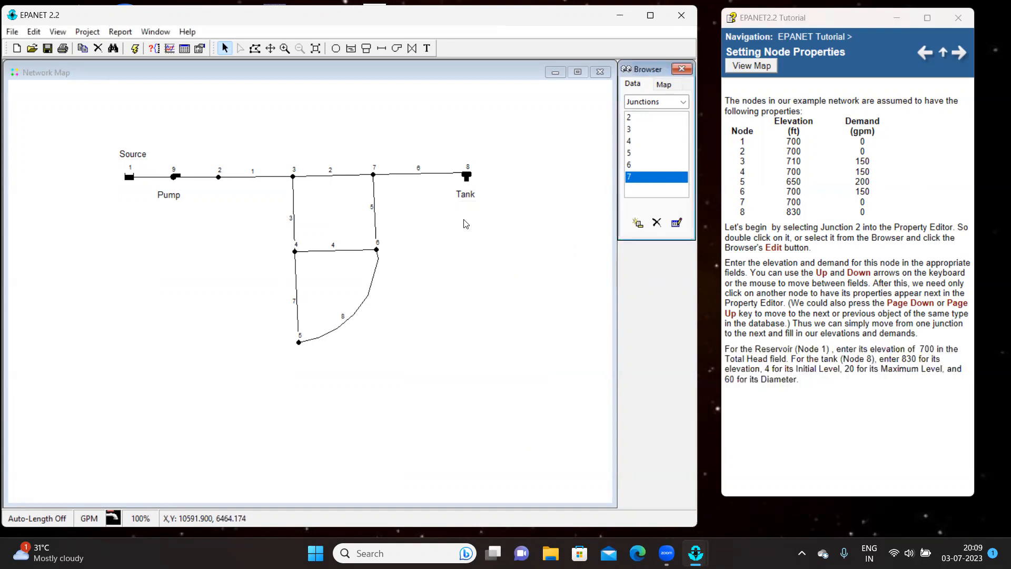
Open reservoir 1's properties from the Browser's Reservoirs category and set its total head to 700.
{"action": "left_click", "coordinate": [684, 102]}
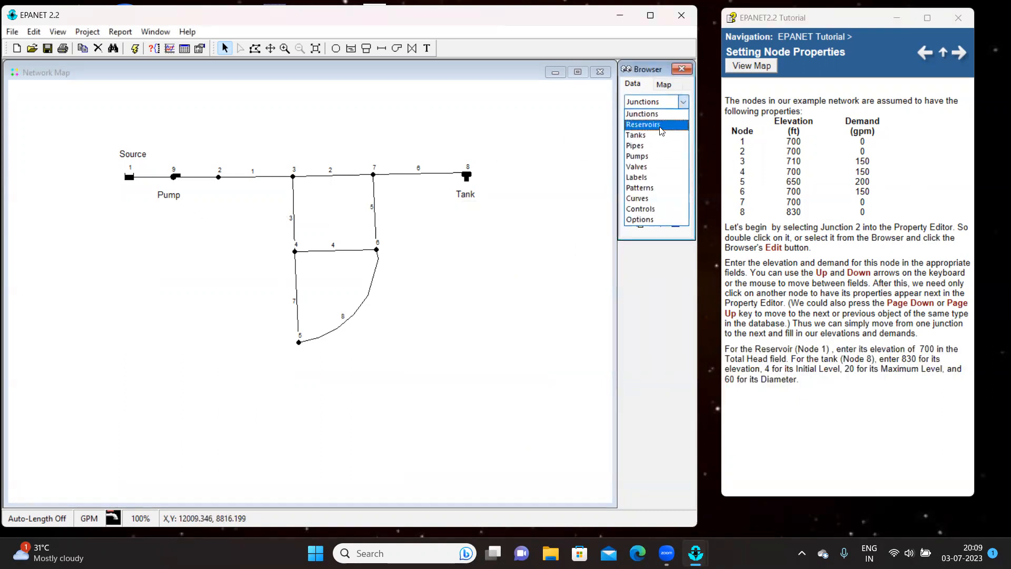
{"action": "left_click", "coordinate": [661, 127]}
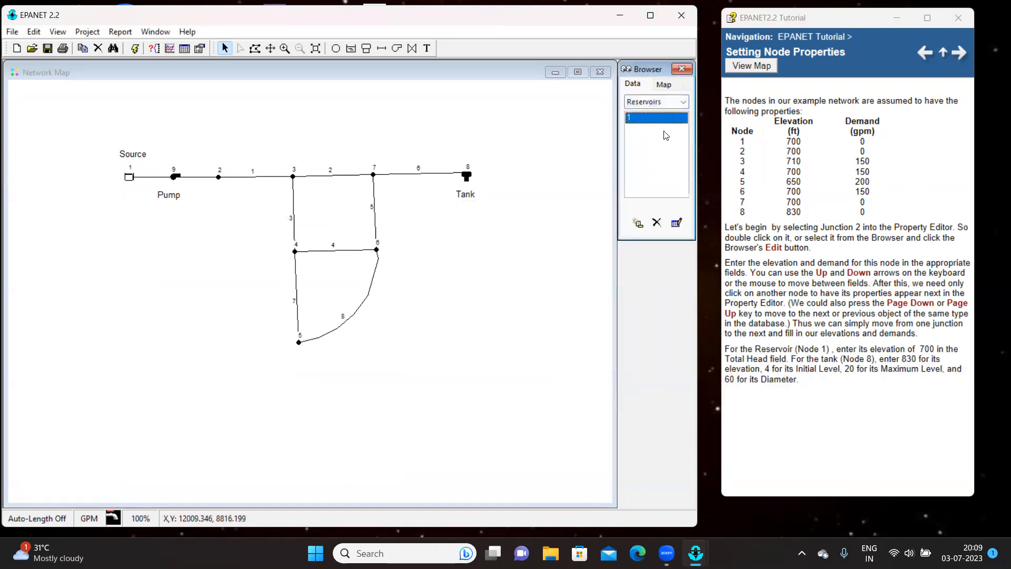
{"action": "double_click", "coordinate": [635, 119]}
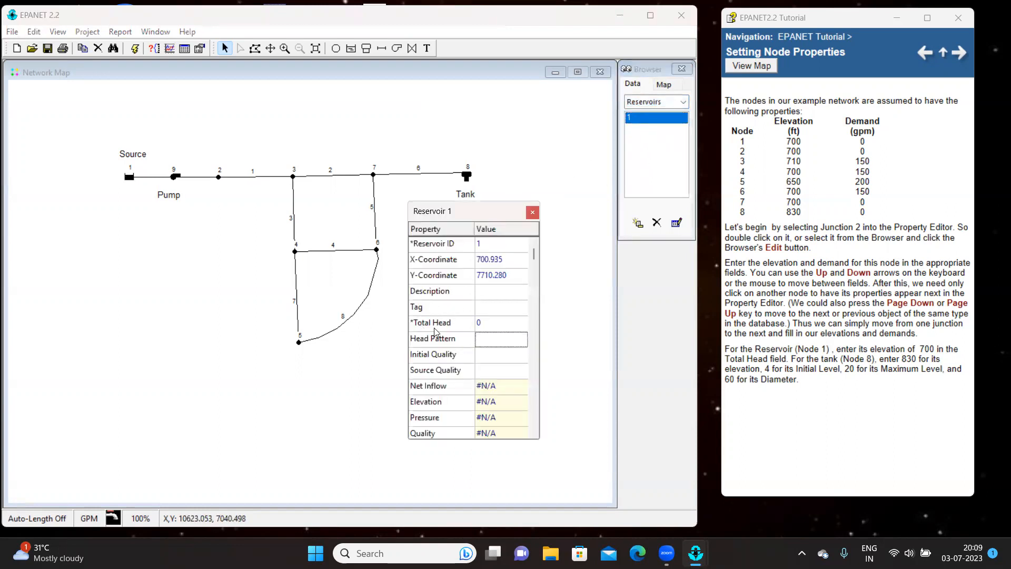
{"action": "left_click", "coordinate": [490, 323]}
{"action": "type", "text": "700"}
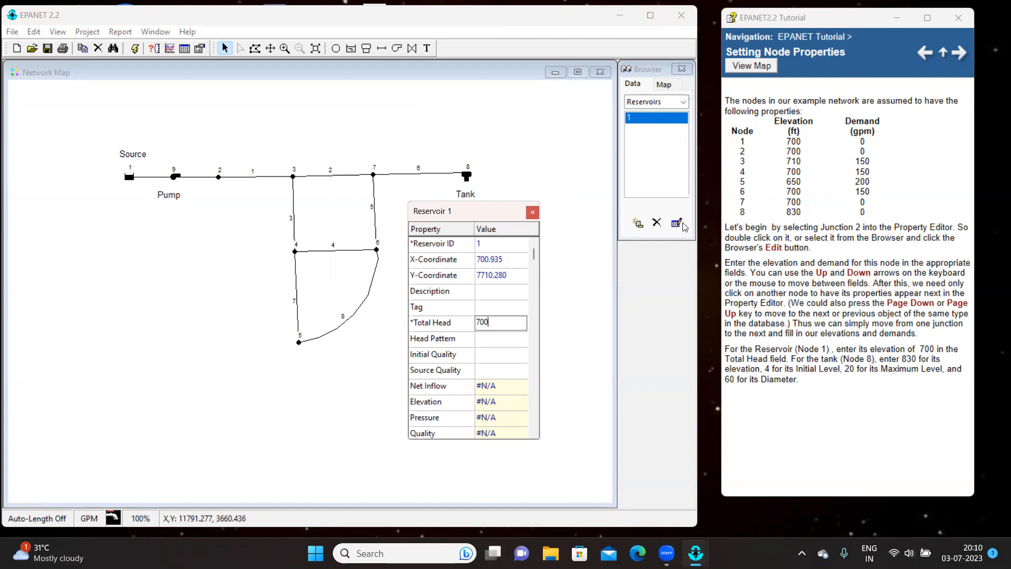
Open tank 8's properties from the Tanks category and set its elevation to 850 and initial level to 4.
{"action": "left_click", "coordinate": [682, 102]}
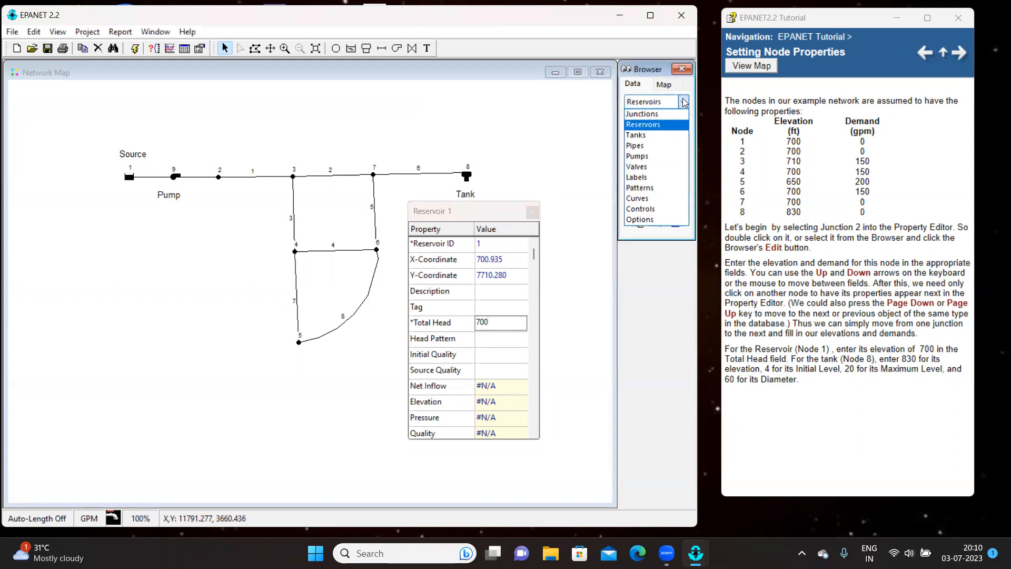
{"action": "left_click", "coordinate": [668, 140]}
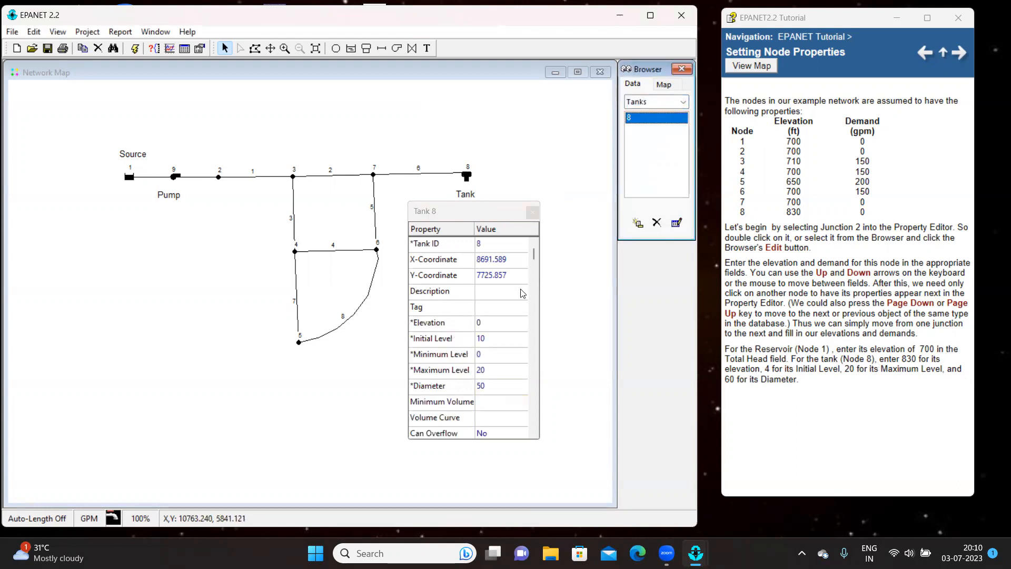
{"action": "left_click", "coordinate": [533, 252]}
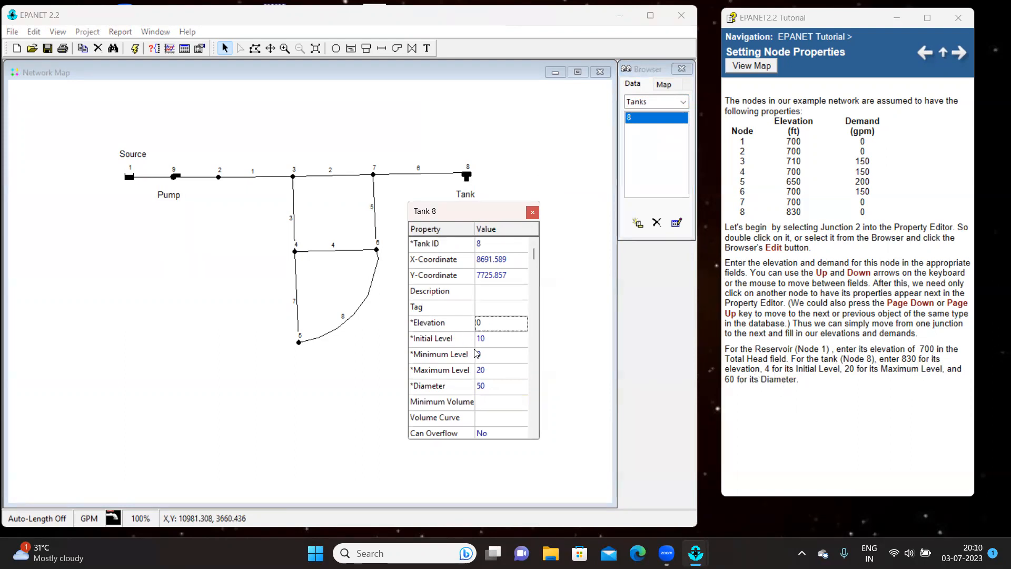
{"action": "left_click", "coordinate": [487, 323]}
{"action": "type", "text": "850"}
{"action": "left_click", "coordinate": [487, 340]}
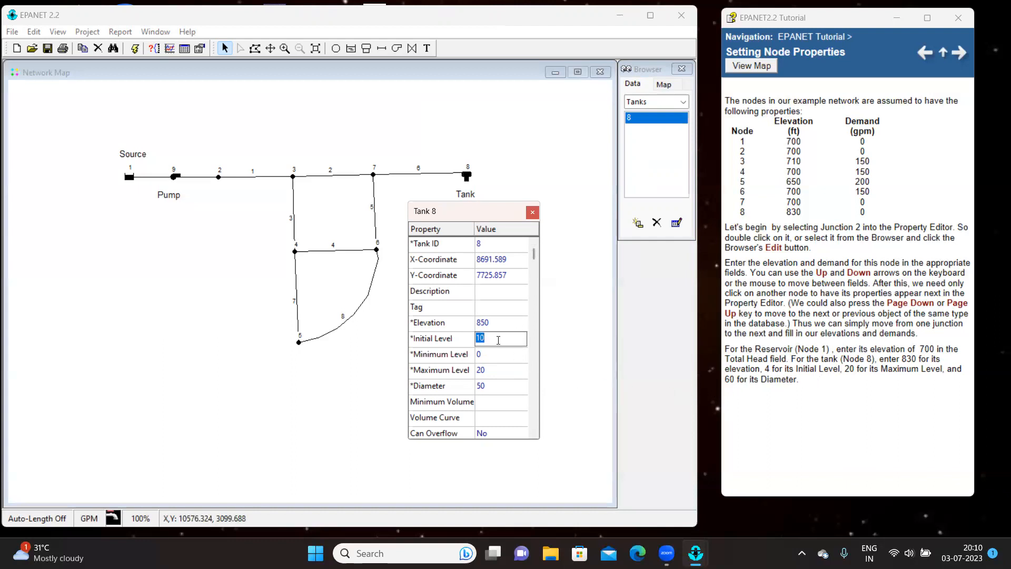
{"action": "type", "text": "4"}
Set tank 8's minimum level to 2 and its diameter to 60, and close the property editor.
{"action": "left_click", "coordinate": [501, 356]}
{"action": "type", "text": "2"}
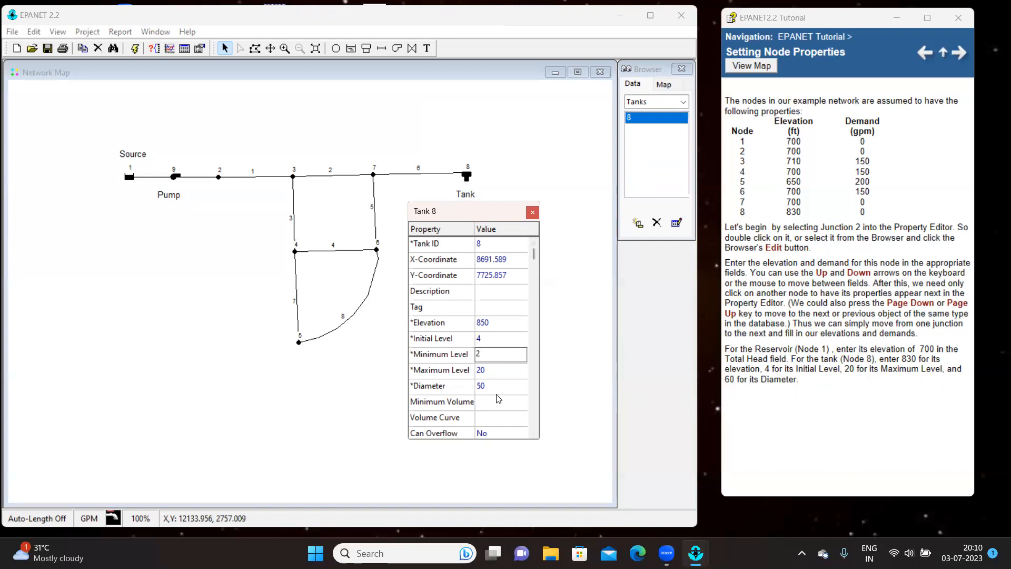
{"action": "left_click", "coordinate": [490, 371]}
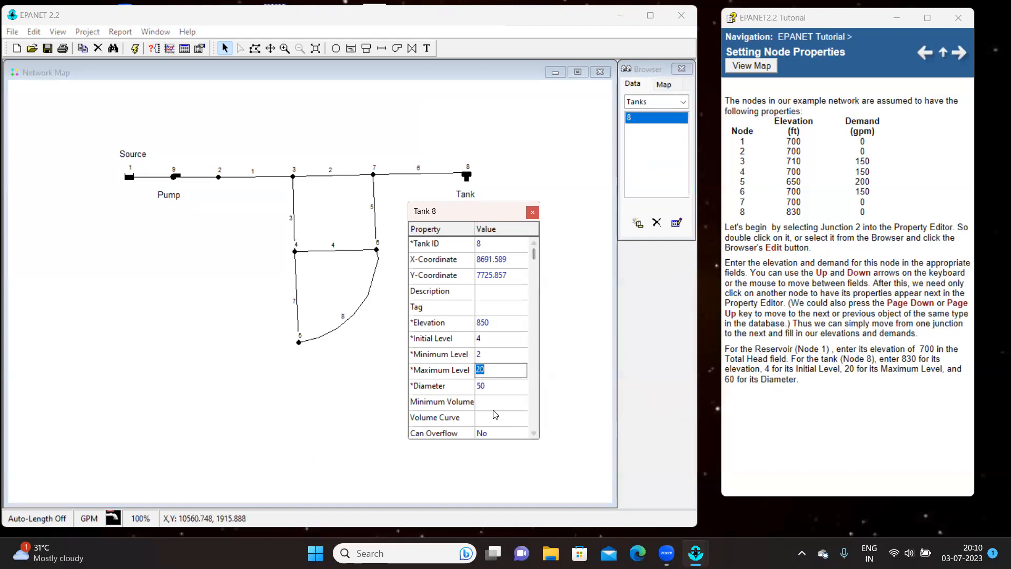
{"action": "left_click", "coordinate": [494, 386]}
{"action": "type", "text": "60"}
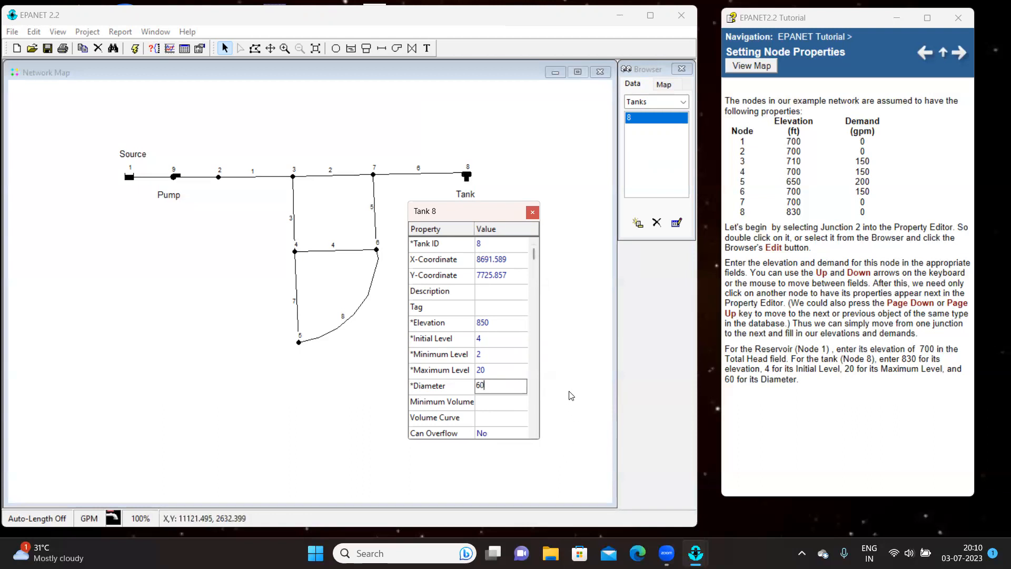
{"action": "left_click", "coordinate": [533, 212]}
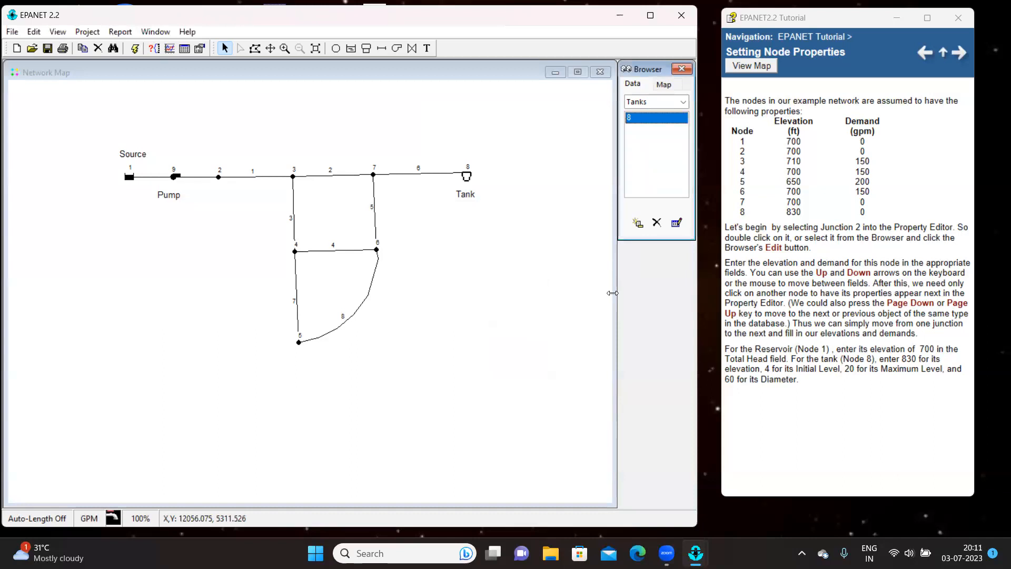
Advance the tutorial to the Setting Link Properties page and open pipe 1's properties from the Browser's Pipes category.
{"action": "left_click", "coordinate": [960, 53]}
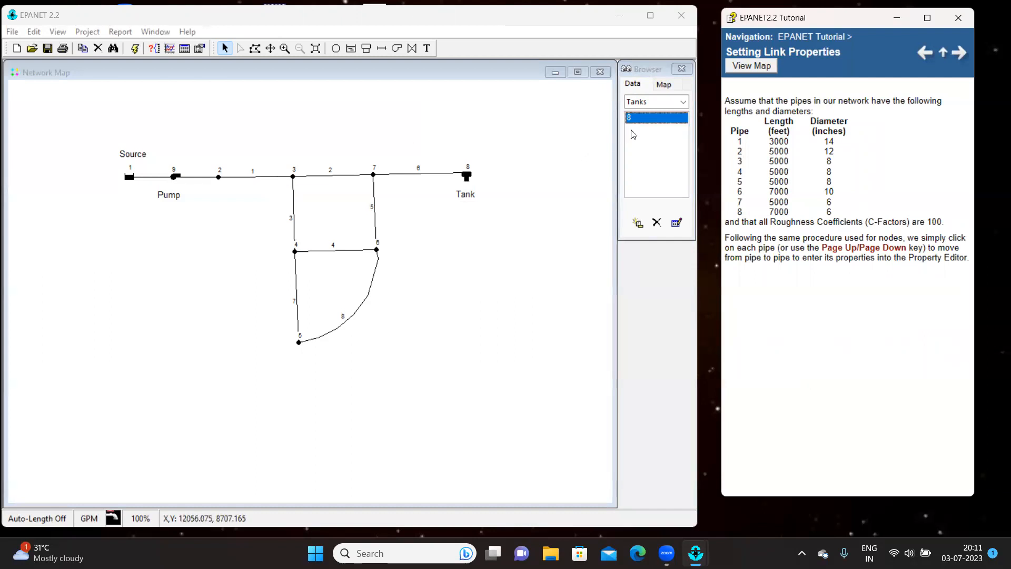
{"action": "left_click", "coordinate": [683, 102]}
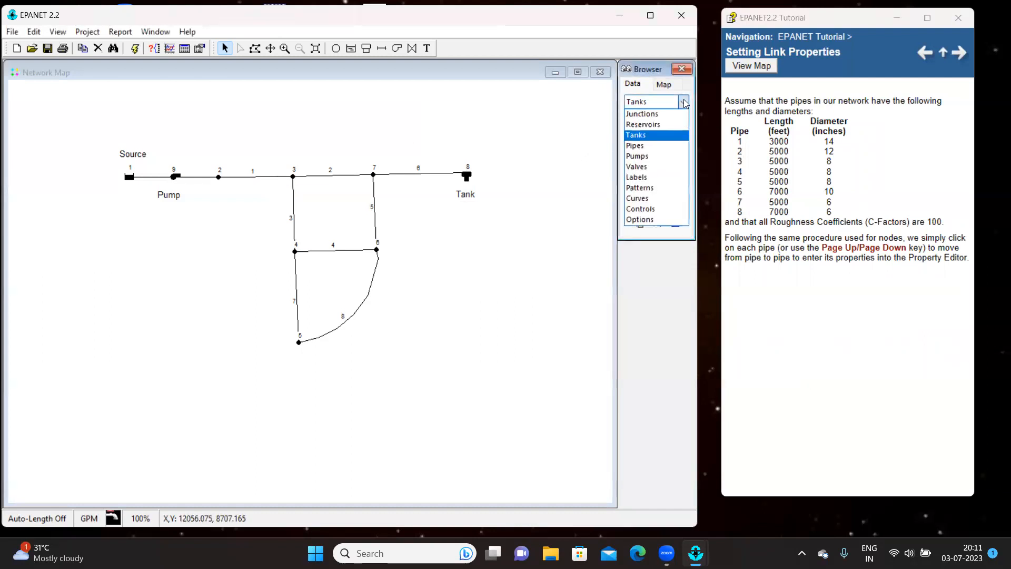
{"action": "left_click", "coordinate": [656, 146]}
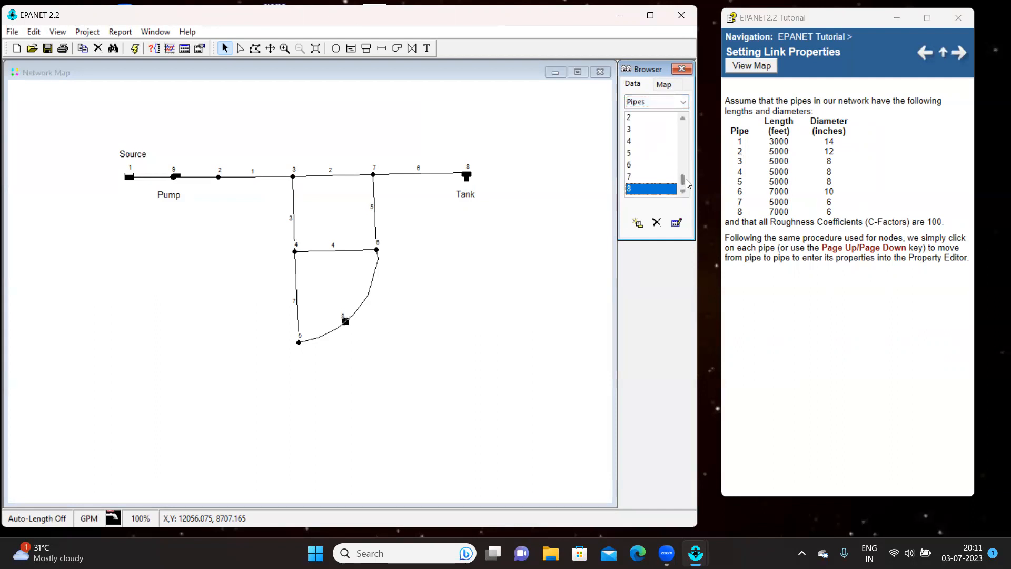
{"action": "left_click_drag", "start_coordinate": [683, 179], "coordinate": [692, 100]}
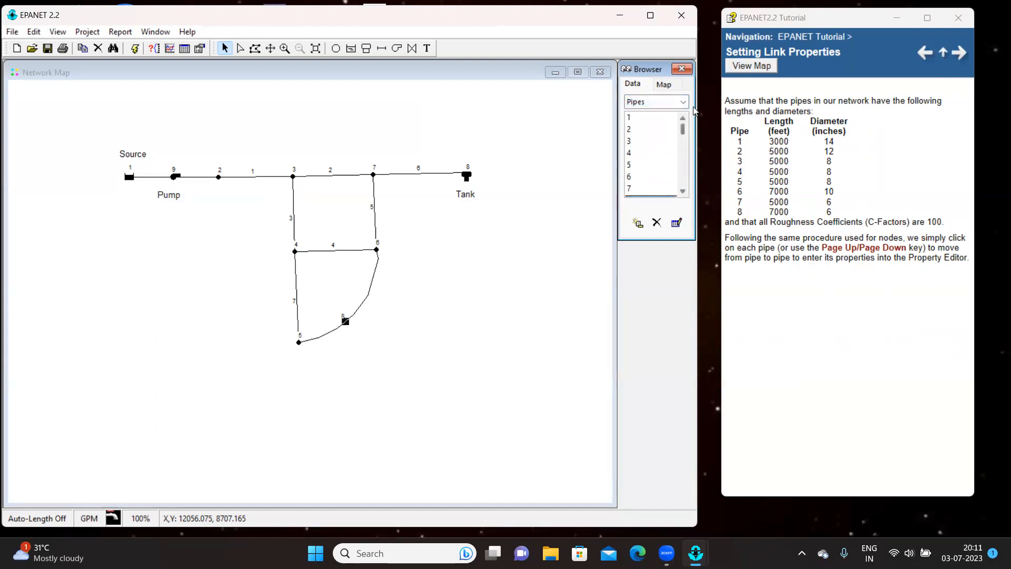
{"action": "double_click", "coordinate": [642, 122]}
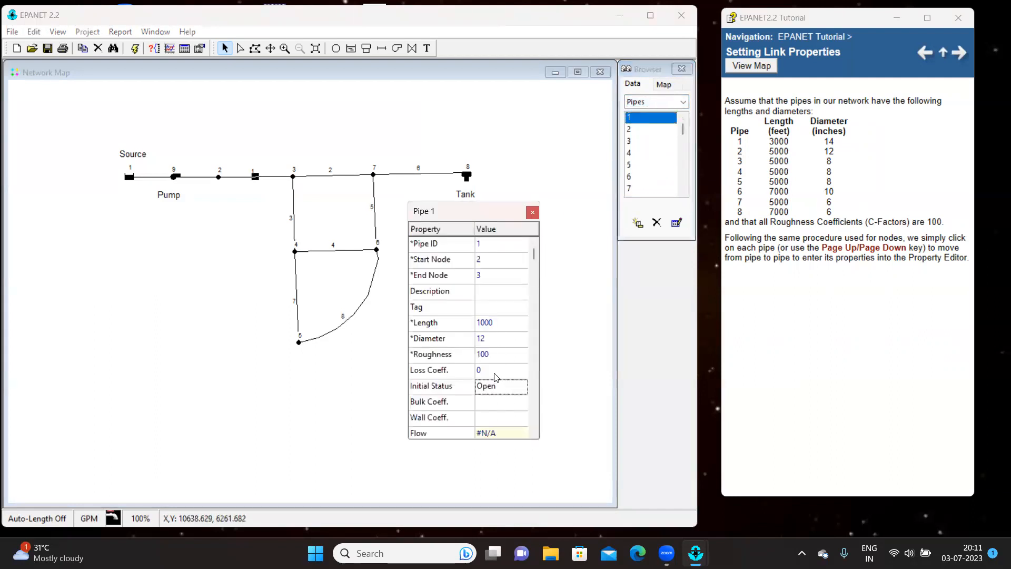
Set pipe 1's length to 3000 and its diameter to 14.
{"action": "key", "text": "Up"}
{"action": "key", "text": "Up"}
{"action": "key", "text": "Up"}
{"action": "key", "text": "Up"}
{"action": "key", "text": "Up"}
{"action": "key", "text": "Up"}
{"action": "key", "text": "Up"}
{"action": "key", "text": "Up"}
{"action": "key", "text": "Up"}
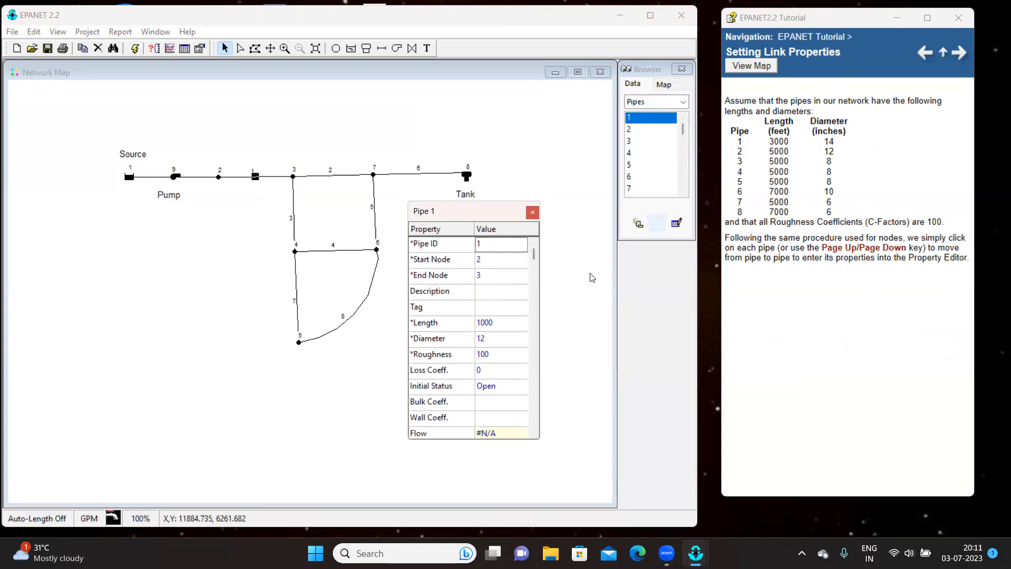
{"action": "left_click", "coordinate": [481, 322]}
{"action": "left_click", "coordinate": [479, 322]}
{"action": "key", "text": "BackSpace"}
{"action": "type", "text": "3"}
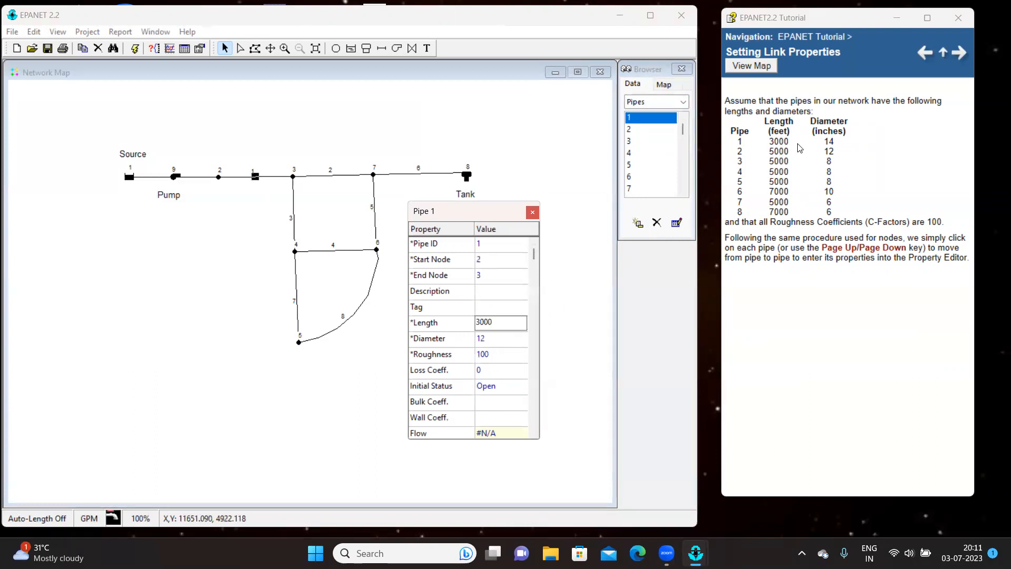
{"action": "left_click", "coordinate": [494, 339]}
{"action": "left_click", "coordinate": [486, 337]}
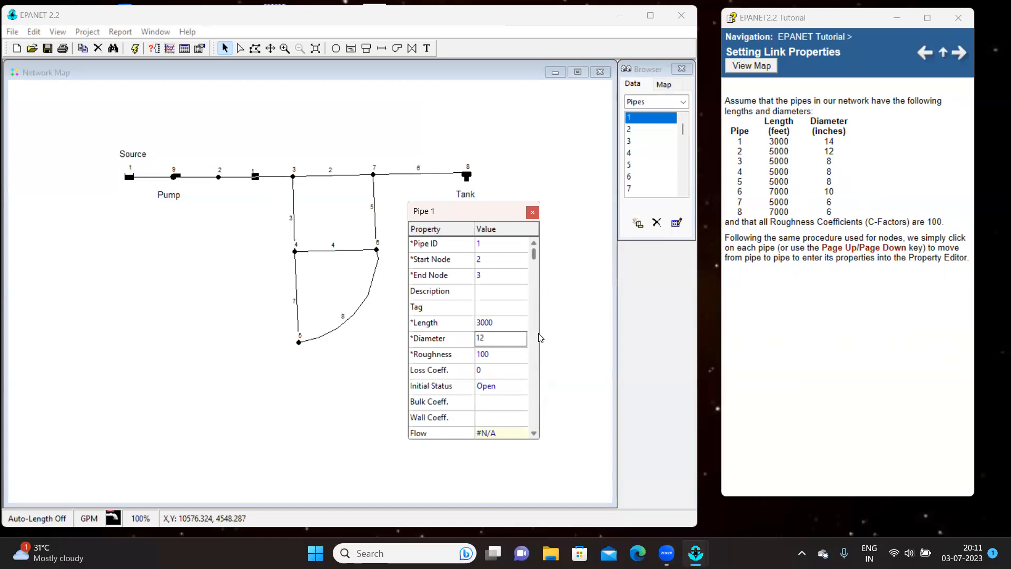
{"action": "type", "text": "4"}
Switch the property editor to pipe 2 and set its length to 5000.
{"action": "left_click", "coordinate": [629, 130]}
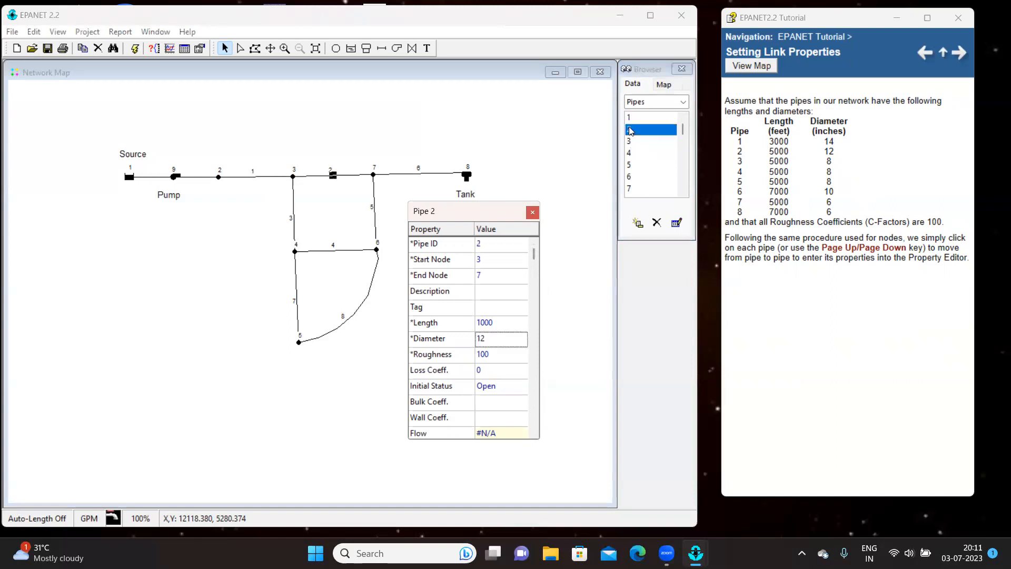
{"action": "left_click", "coordinate": [479, 322]}
{"action": "left_click", "coordinate": [479, 323]}
{"action": "key", "text": "BackSpace"}
{"action": "type", "text": "5"}
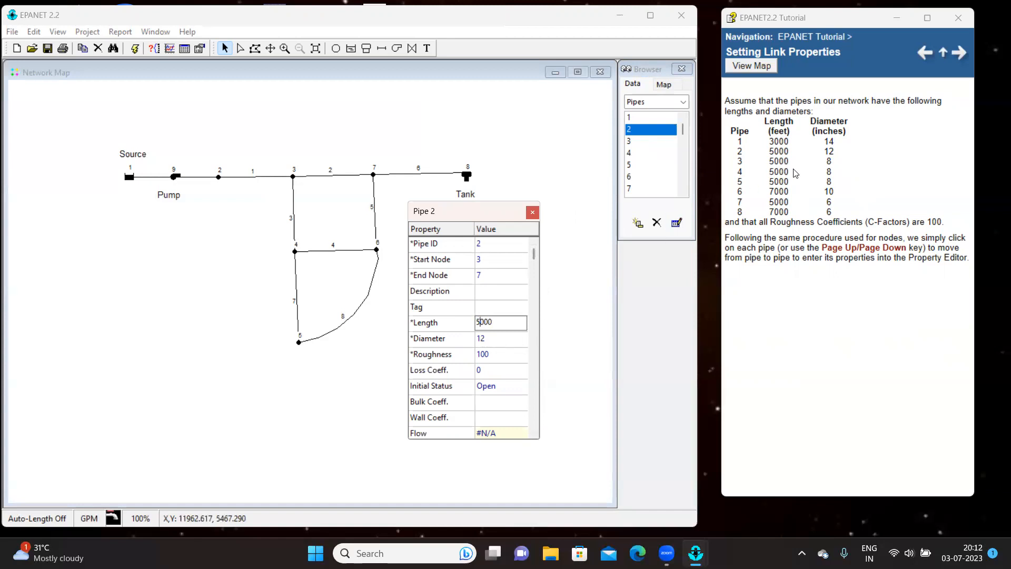
Set pipe 3's length to 5000 and its diameter to 8.
{"action": "left_click", "coordinate": [628, 142]}
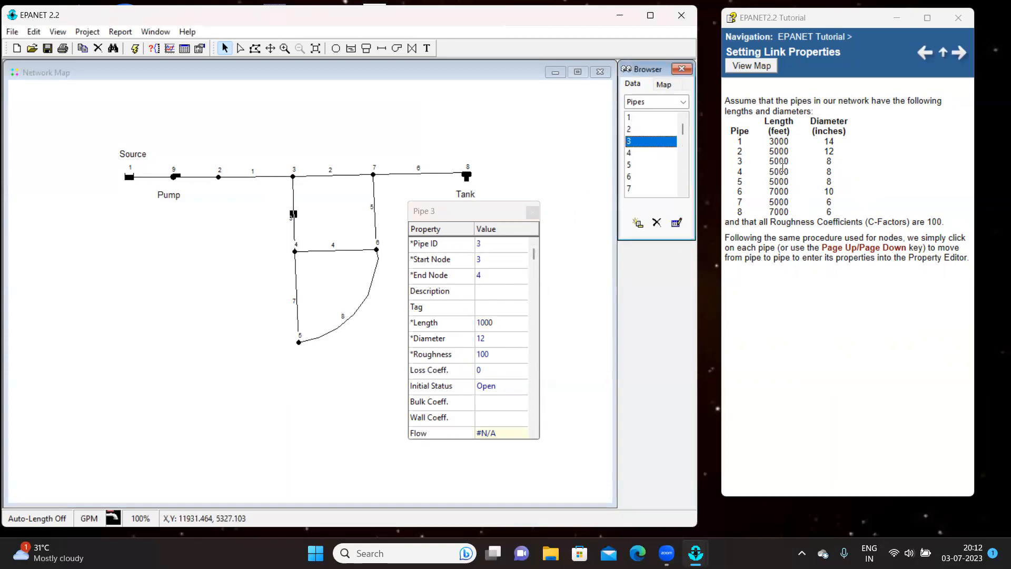
{"action": "left_click", "coordinate": [482, 321]}
{"action": "left_click", "coordinate": [483, 321]}
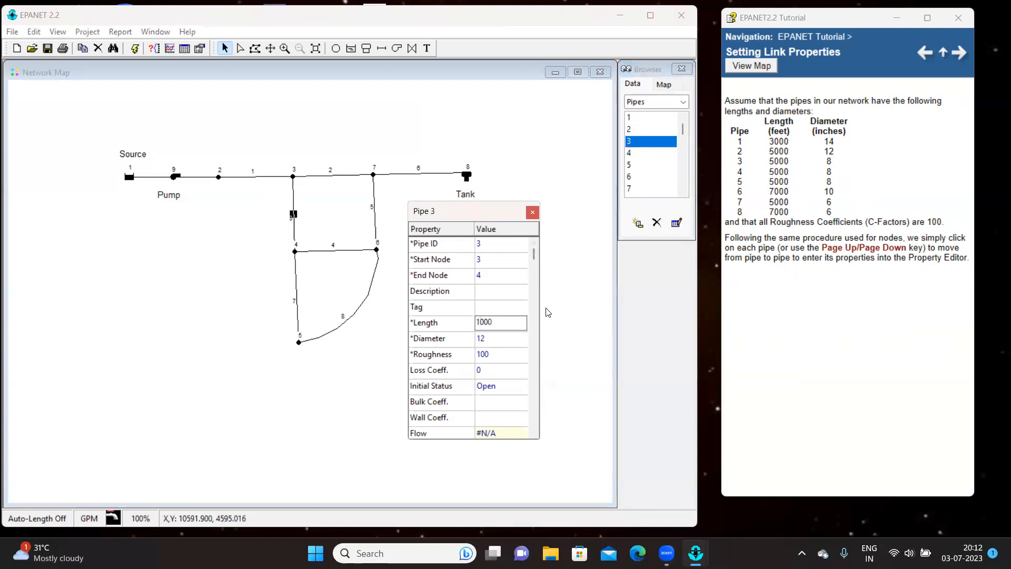
{"action": "type", "text": "5"}
{"action": "left_click", "coordinate": [486, 338]}
{"action": "type", "text": "8"}
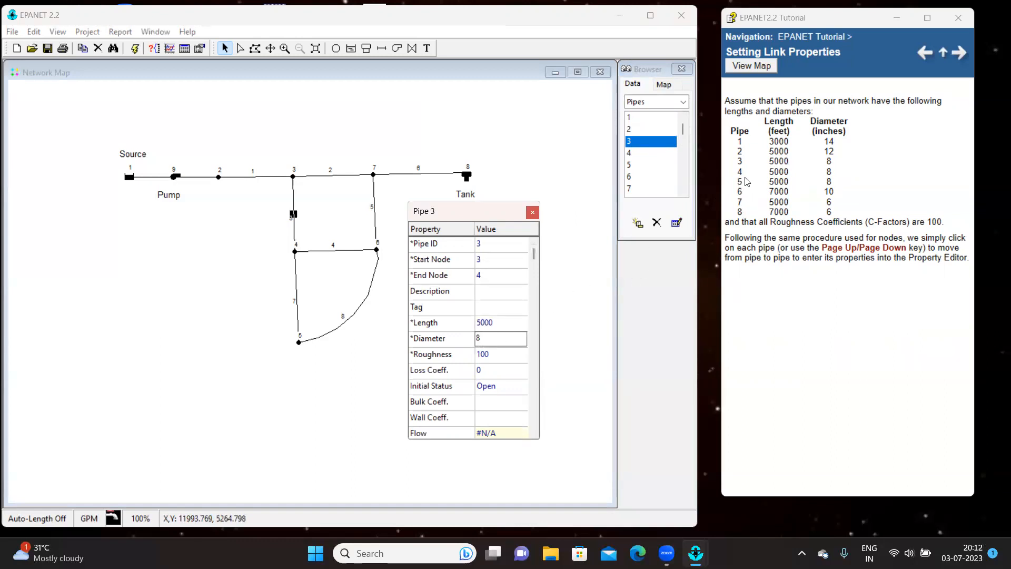
Set pipe 4's length to 5000 and its diameter to 8.
{"action": "left_click", "coordinate": [631, 154]}
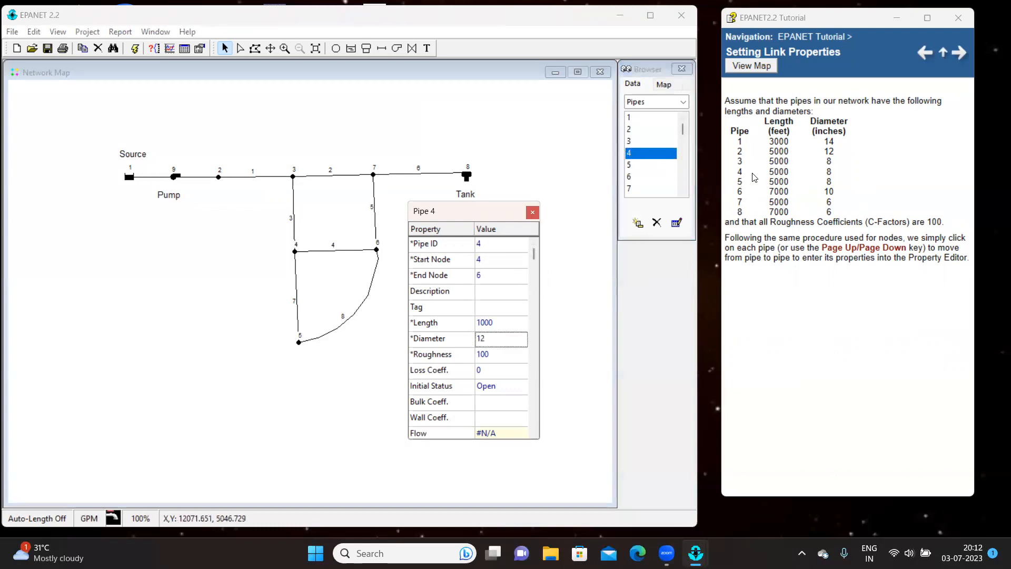
{"action": "left_click", "coordinate": [488, 327]}
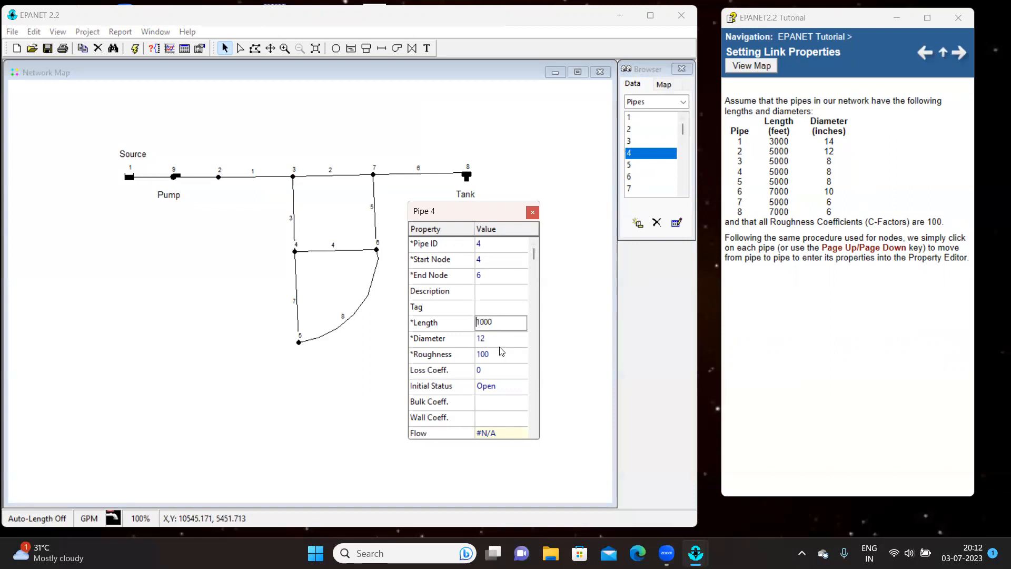
{"action": "type", "text": "5"}
{"action": "left_click", "coordinate": [496, 339]}
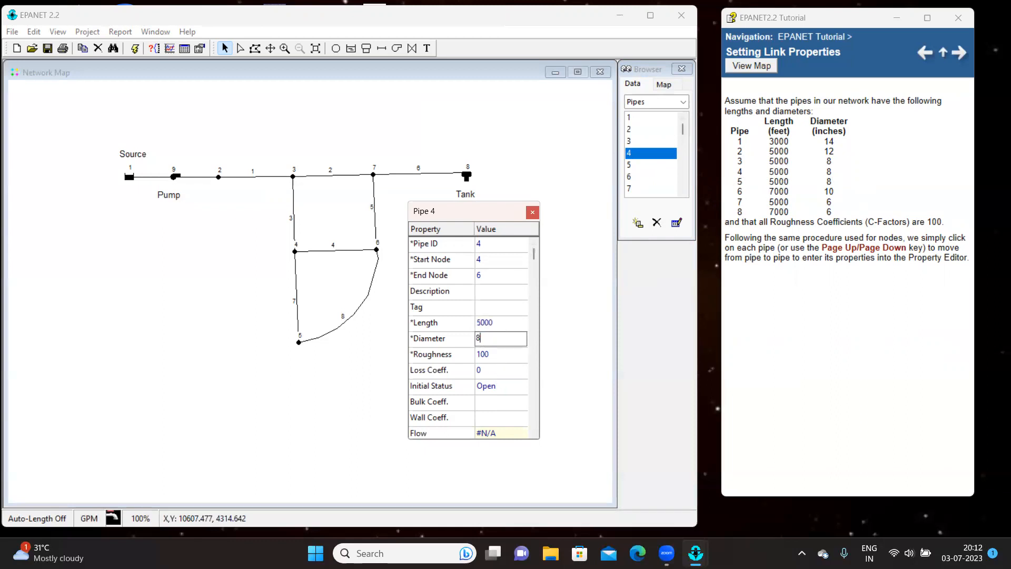
Set pipe 5's length to 5000 and its diameter to 8.
{"action": "left_click", "coordinate": [630, 168]}
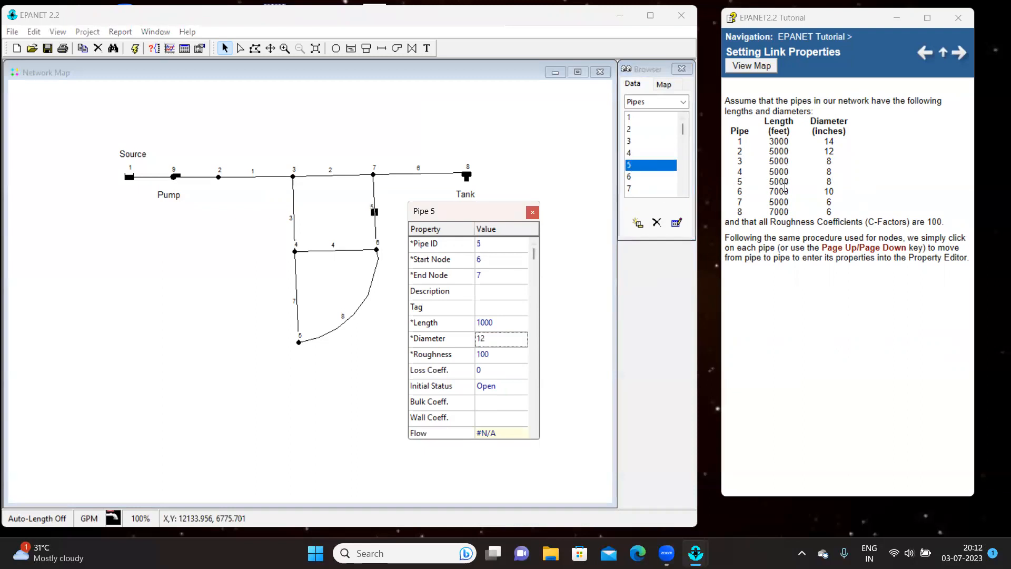
{"action": "left_click", "coordinate": [480, 321]}
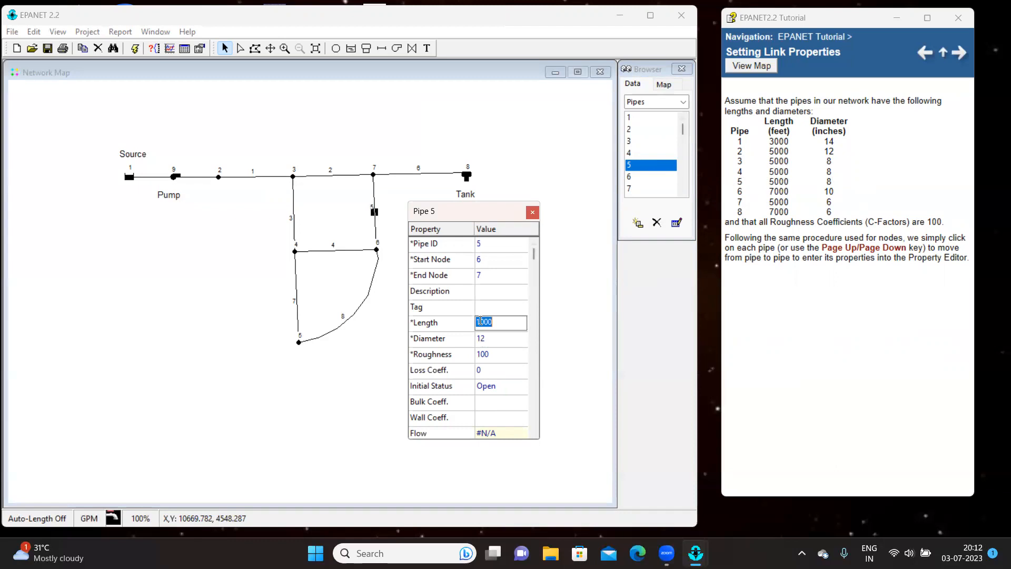
{"action": "left_click", "coordinate": [480, 321]}
{"action": "key", "text": "BackSpace"}
{"action": "type", "text": "5"}
{"action": "left_click", "coordinate": [491, 337]}
{"action": "type", "text": "8"}
Set pipe 6's length to 7000 and its diameter to 10.
{"action": "left_click", "coordinate": [631, 177]}
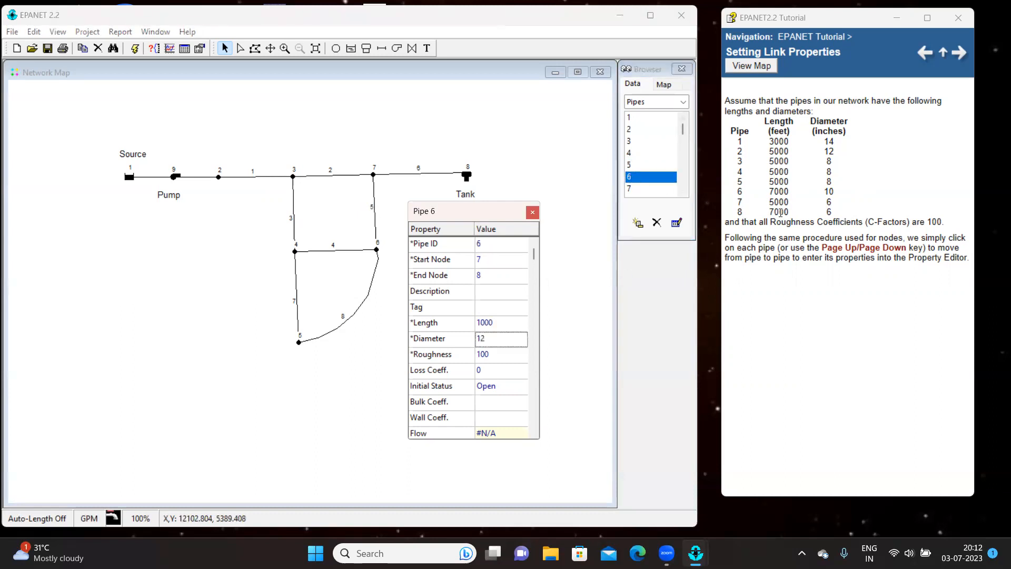
{"action": "left_click", "coordinate": [481, 321]}
{"action": "left_click", "coordinate": [481, 320]}
{"action": "left_click", "coordinate": [481, 321]}
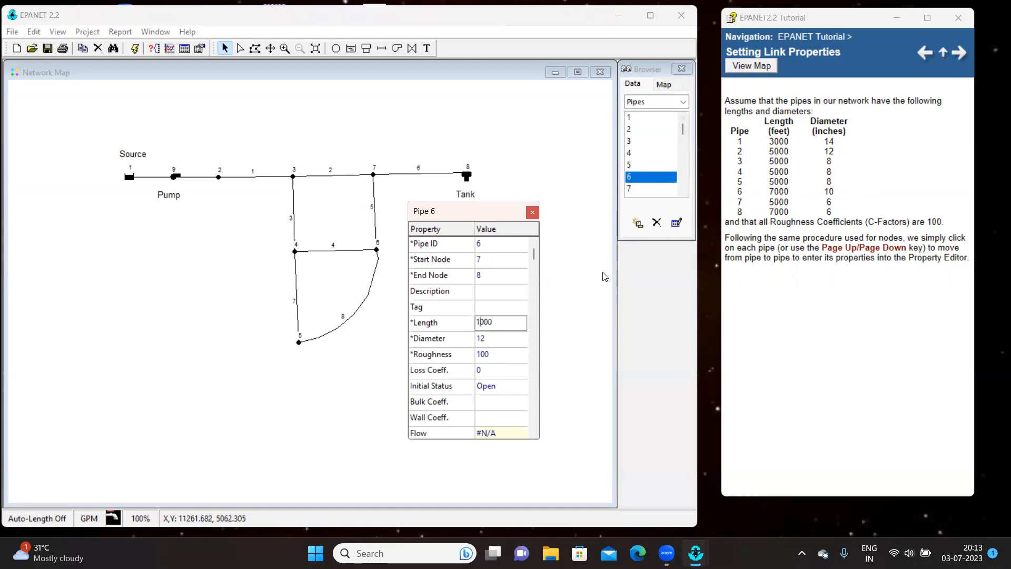
{"action": "type", "text": "7"}
{"action": "left_click", "coordinate": [487, 337]}
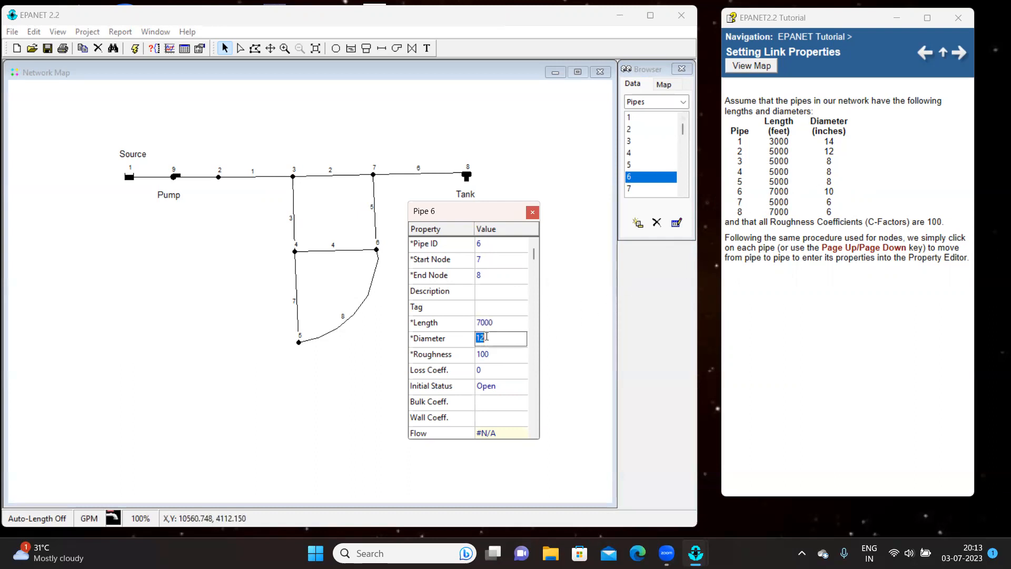
{"action": "type", "text": "10"}
Set pipe 7's length to 5000 and its diameter to 6.
{"action": "left_click", "coordinate": [628, 188]}
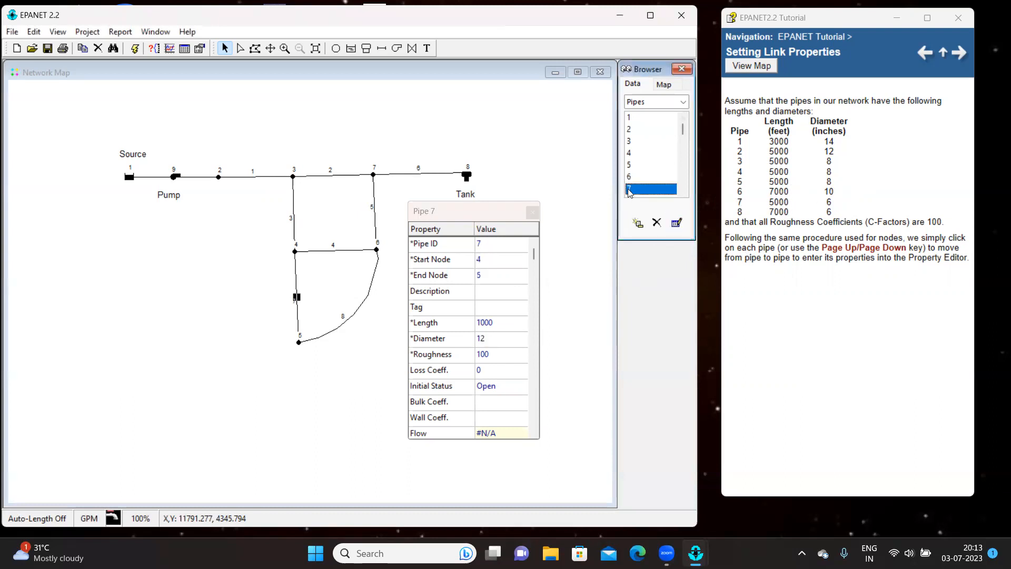
{"action": "left_click", "coordinate": [481, 322]}
{"action": "left_click", "coordinate": [481, 322]}
{"action": "key", "text": "BackSpace"}
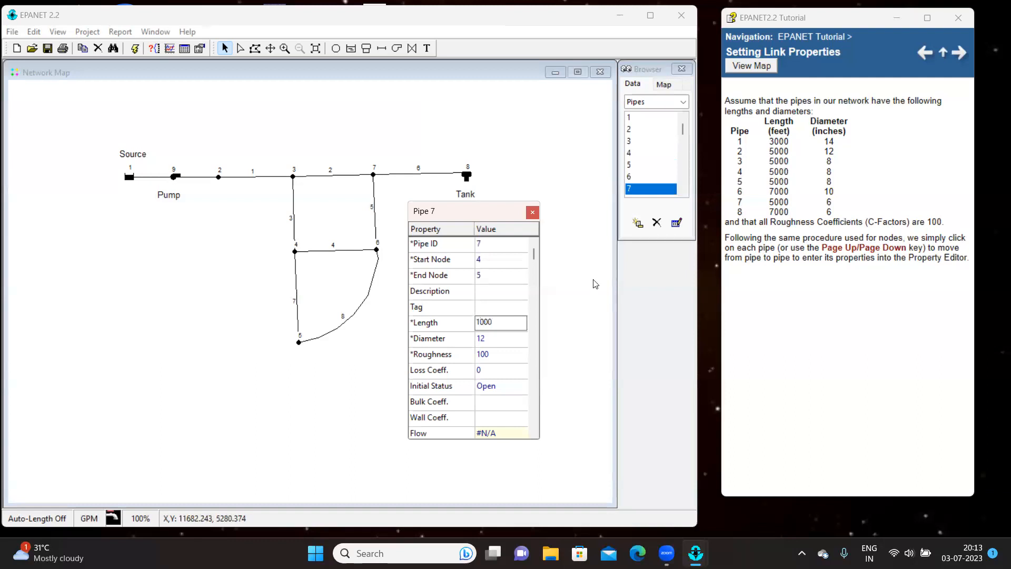
{"action": "type", "text": "5"}
{"action": "left_click", "coordinate": [484, 338]}
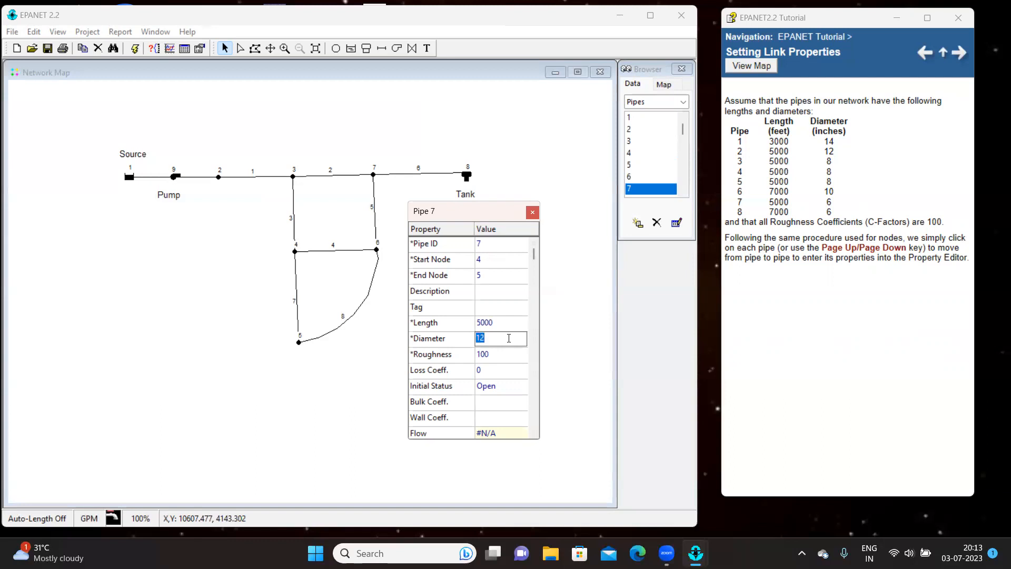
{"action": "type", "text": "6"}
Set pipe 8's length to 7000 and its diameter to 6.
{"action": "left_click", "coordinate": [685, 191]}
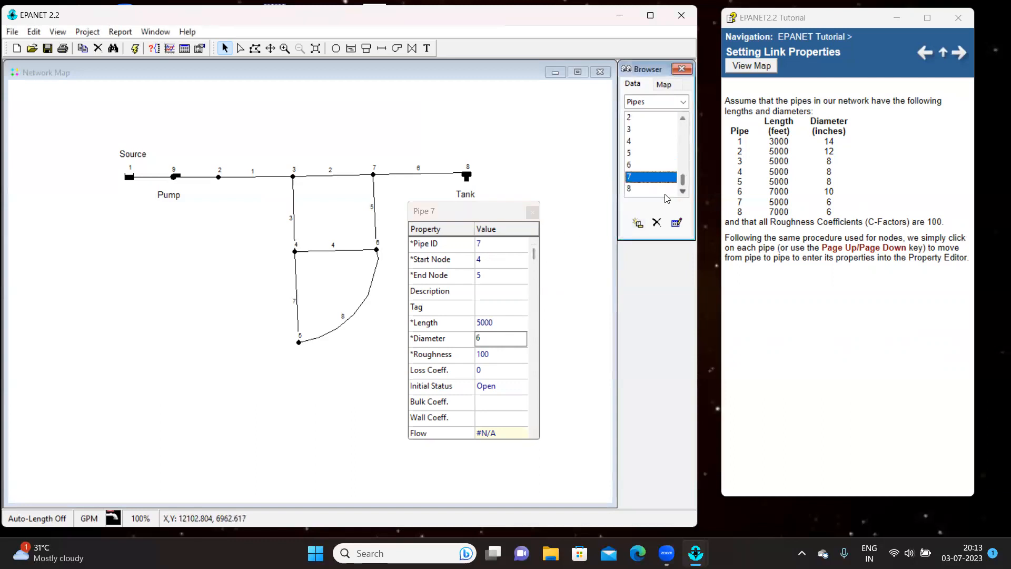
{"action": "left_click", "coordinate": [629, 189]}
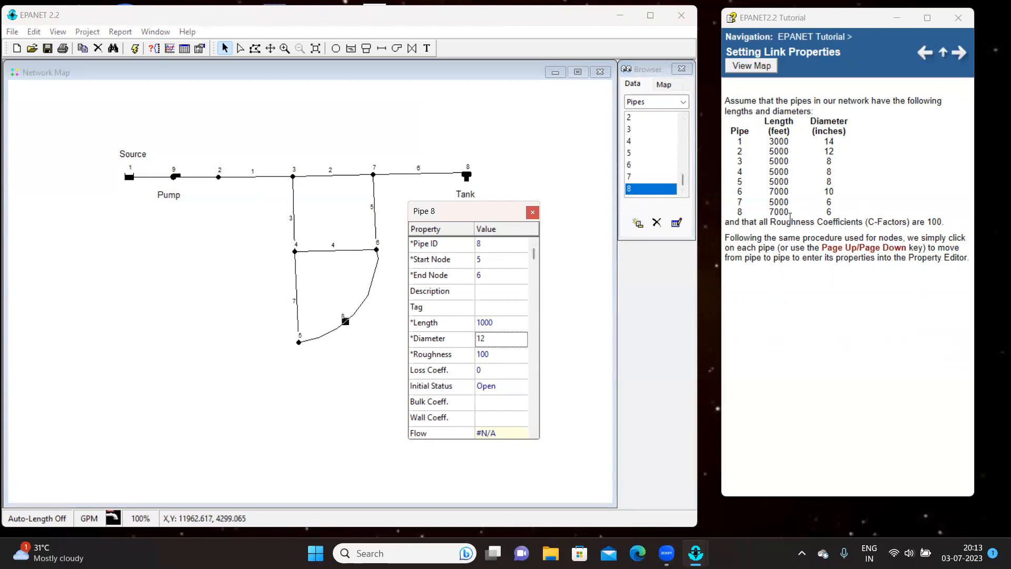
{"action": "left_click", "coordinate": [482, 321]}
{"action": "left_click", "coordinate": [483, 322]}
{"action": "key", "text": "BackSpace"}
{"action": "type", "text": "7"}
{"action": "left_click", "coordinate": [494, 337]}
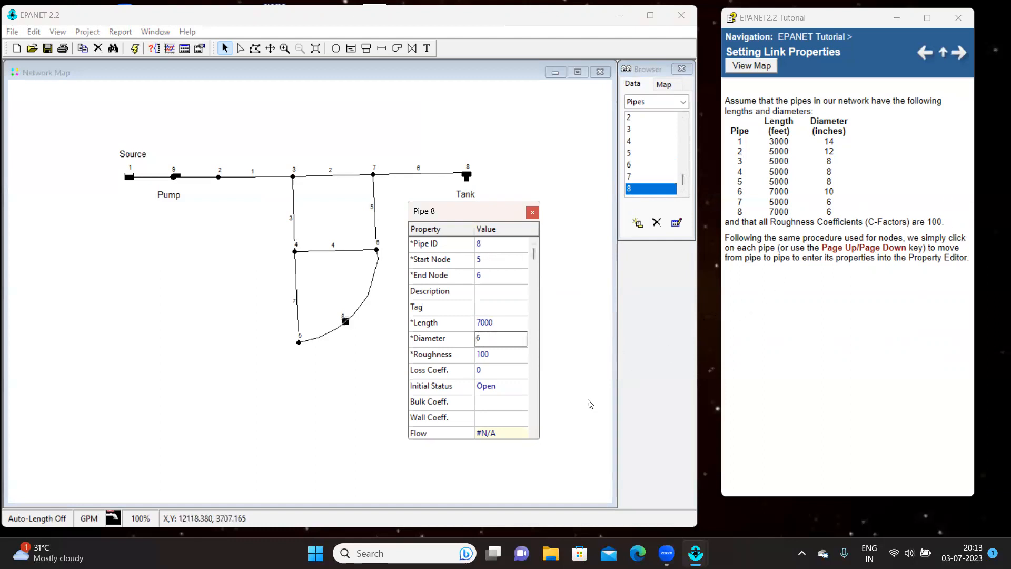
Check the roughness coefficients of pipes 8, 7, 6, 4 and 1 against the tutorial, and close the property editor.
{"action": "left_click", "coordinate": [499, 354]}
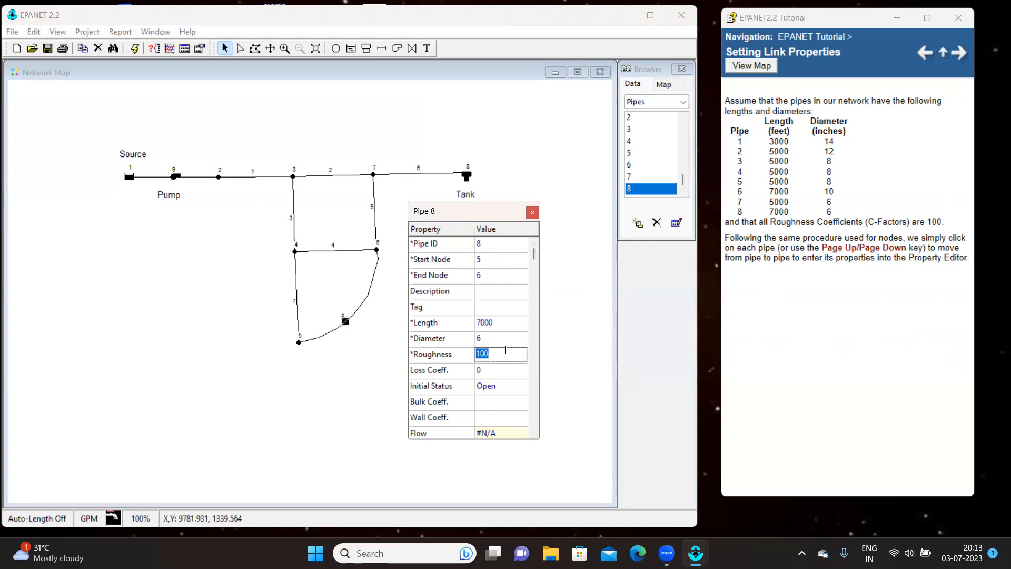
{"action": "left_click", "coordinate": [636, 176]}
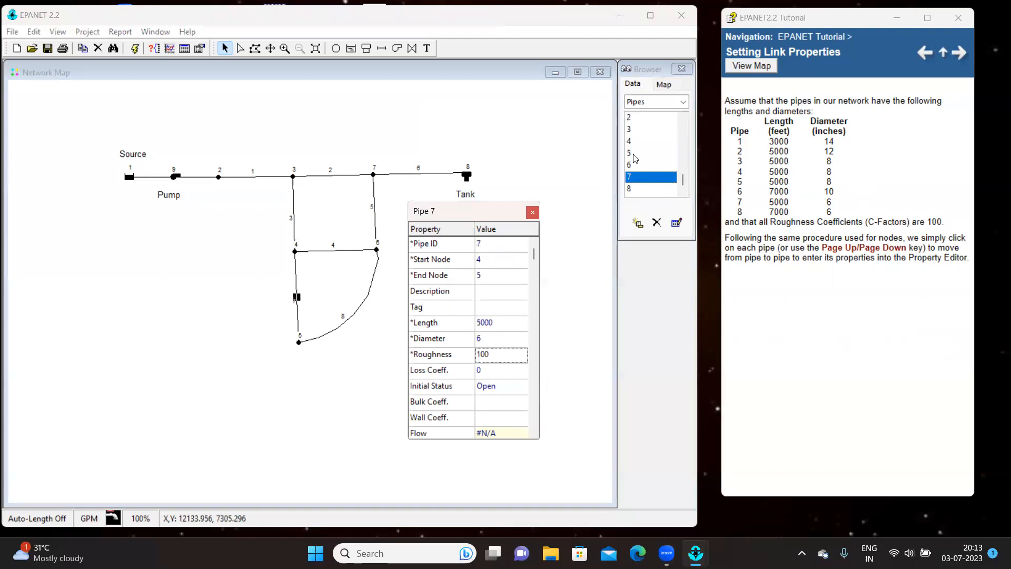
{"action": "left_click", "coordinate": [636, 165]}
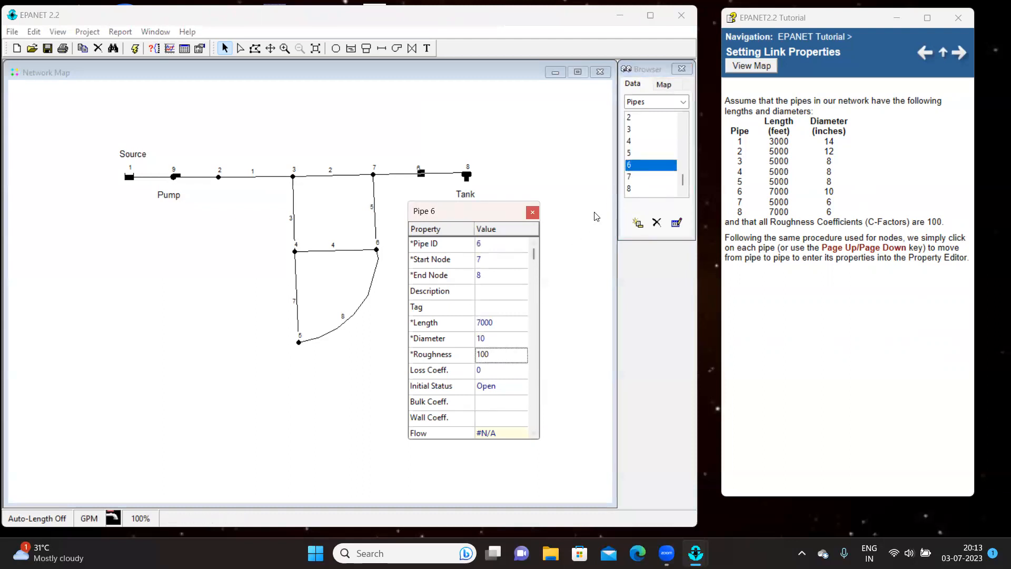
{"action": "left_click", "coordinate": [636, 141]}
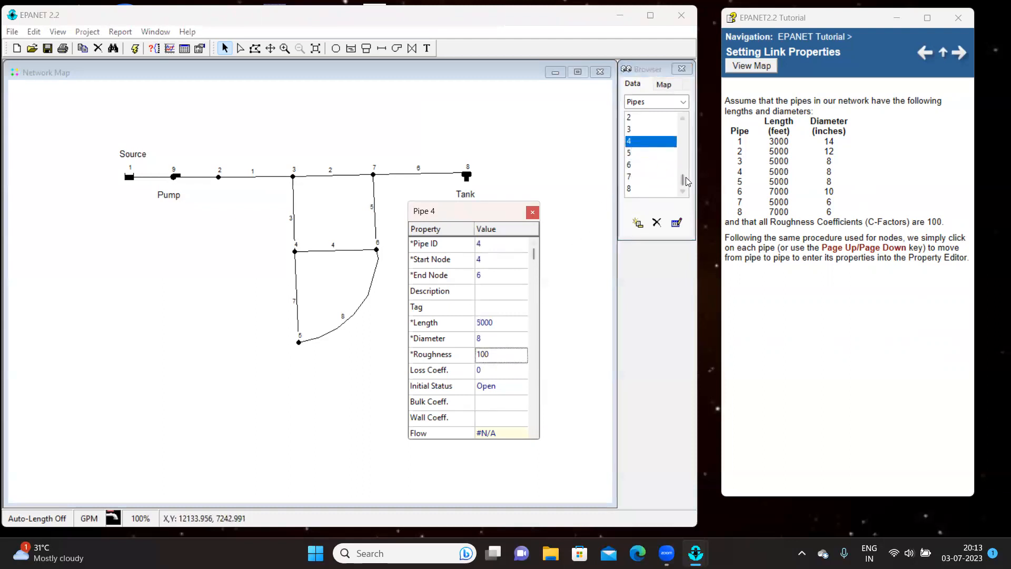
{"action": "left_click_drag", "start_coordinate": [682, 188], "coordinate": [682, 129]}
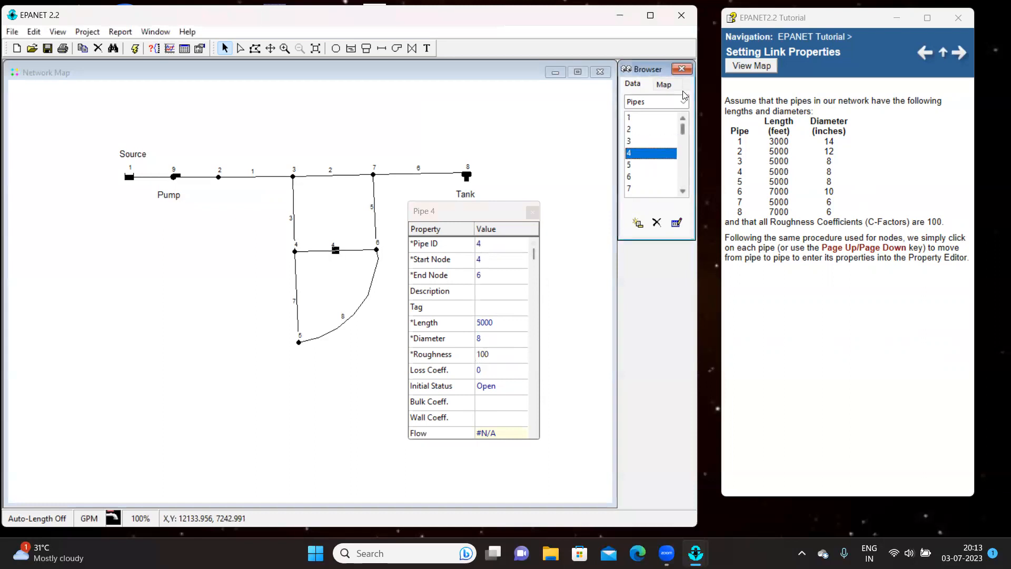
{"action": "left_click", "coordinate": [632, 119]}
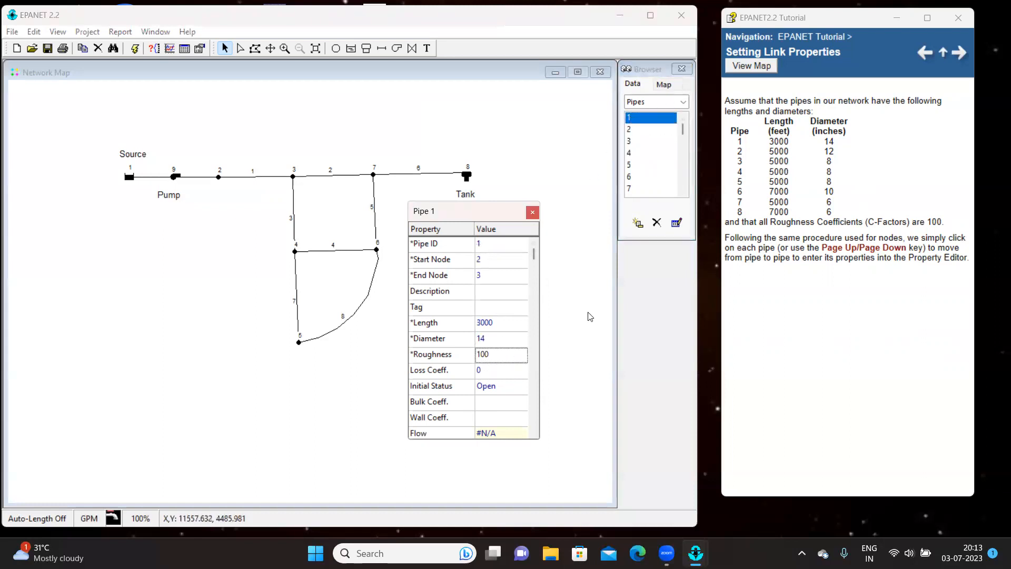
{"action": "left_click", "coordinate": [533, 212]}
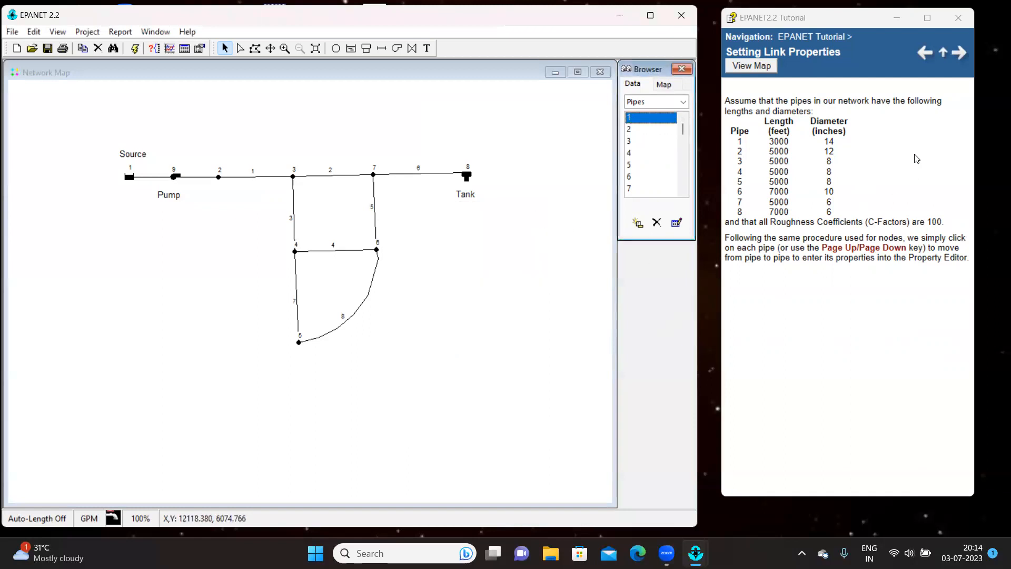
Advance the tutorial to Adding a Pump Curve and assign pump curve ID 1 to pump 9.
{"action": "left_click", "coordinate": [961, 53]}
{"action": "left_click", "coordinate": [960, 53]}
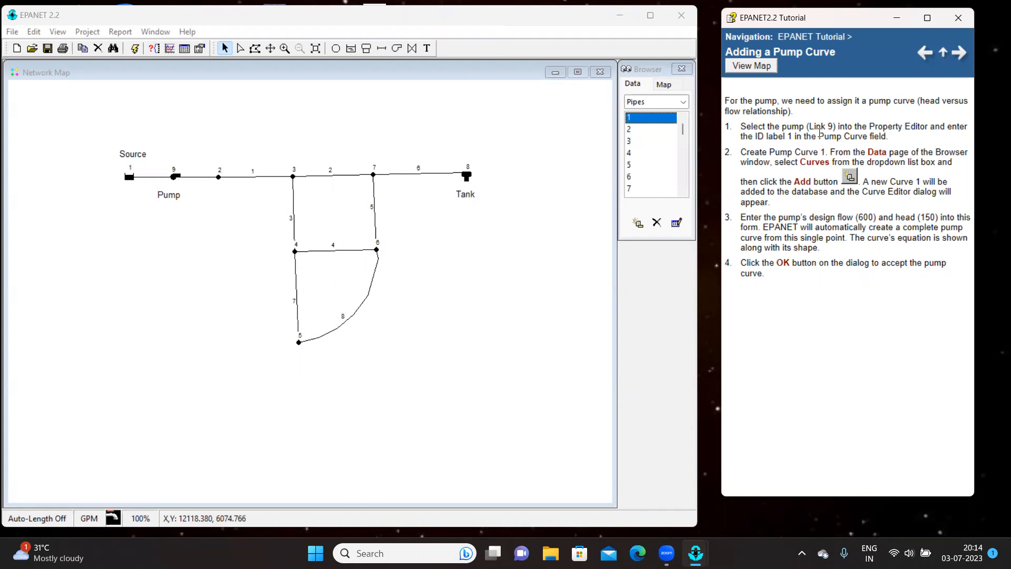
{"action": "left_click", "coordinate": [683, 102]}
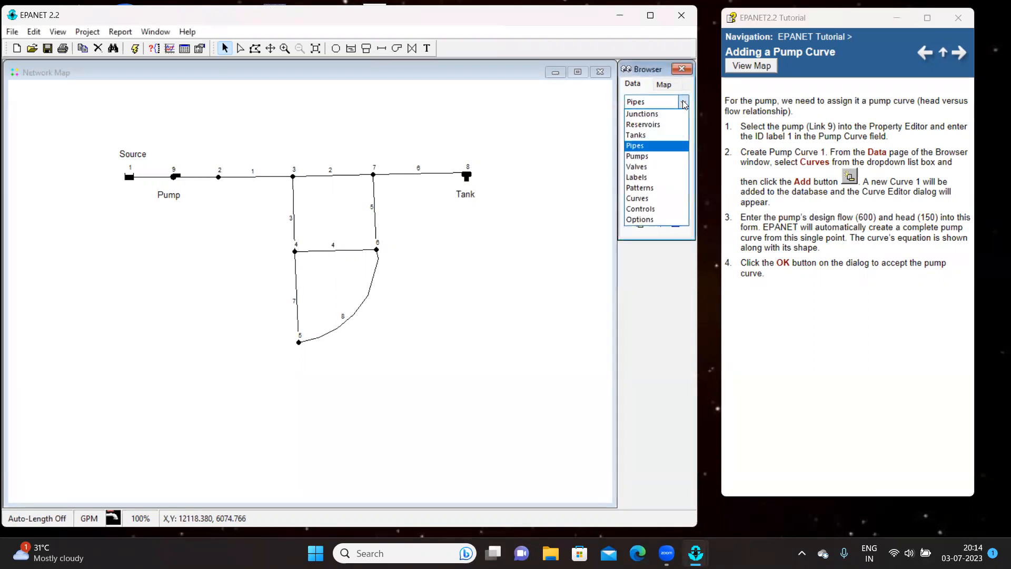
{"action": "left_click", "coordinate": [647, 157]}
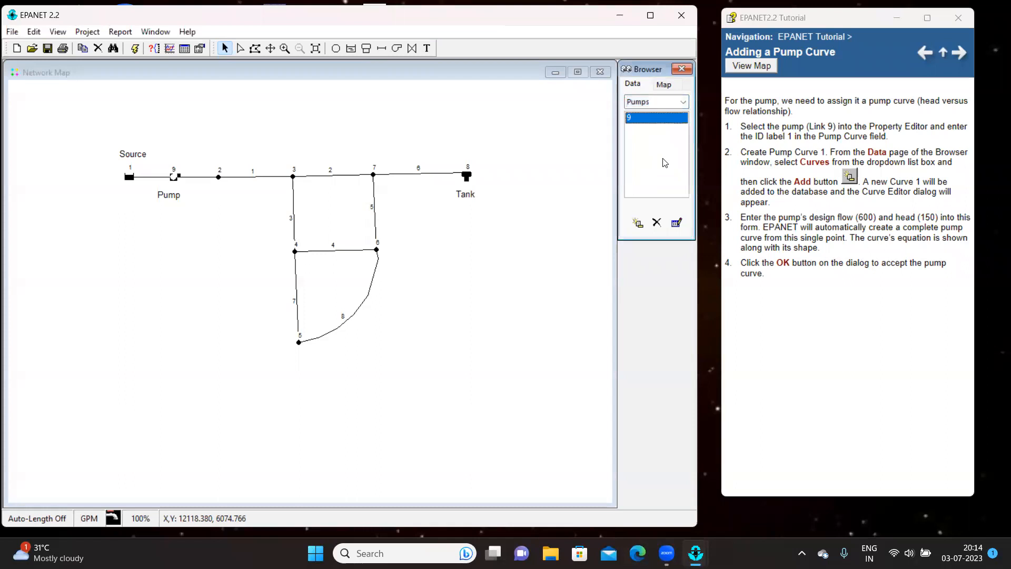
{"action": "double_click", "coordinate": [651, 119]}
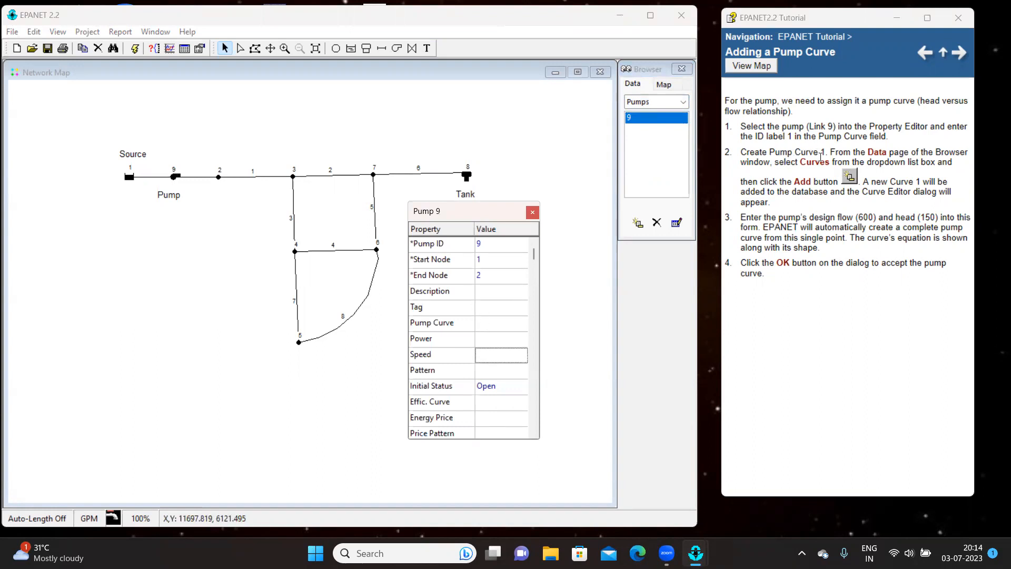
{"action": "scroll", "coordinate": [504, 352], "scroll_direction": "down", "scroll_amount": 9}
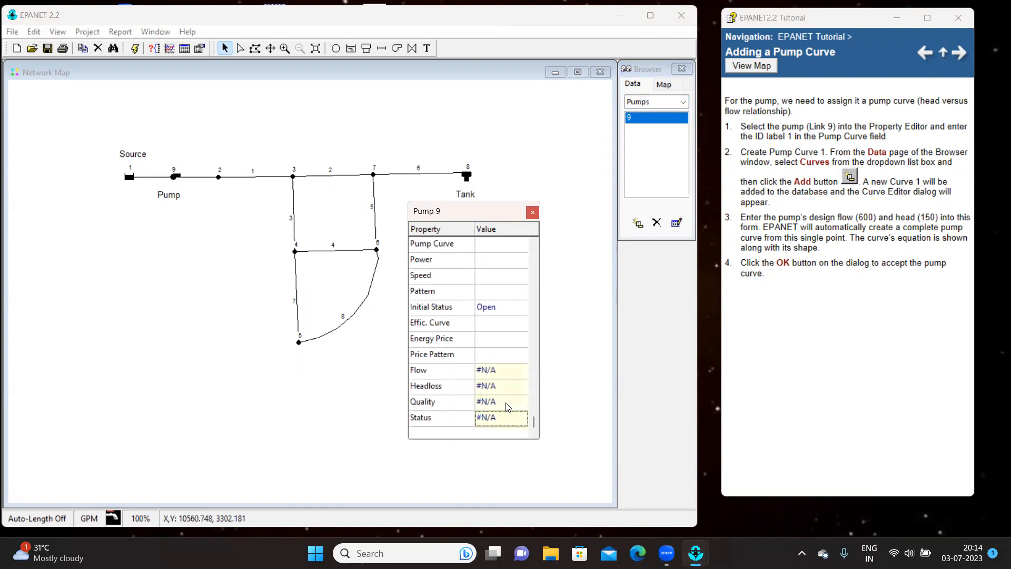
{"action": "scroll", "coordinate": [506, 400], "scroll_direction": "up", "scroll_amount": 9}
{"action": "scroll", "coordinate": [503, 369], "scroll_direction": "up", "scroll_amount": 3}
{"action": "left_click", "coordinate": [497, 261]}
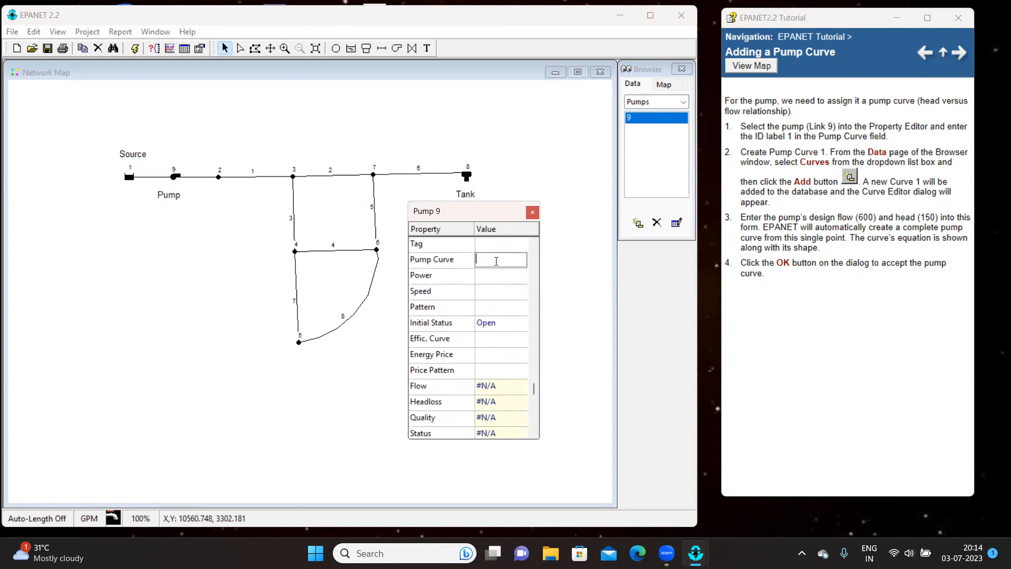
{"action": "type", "text": "1"}
Add pump curve 1 with a design flow of 600 and a head of 150.
{"action": "left_click", "coordinate": [683, 102]}
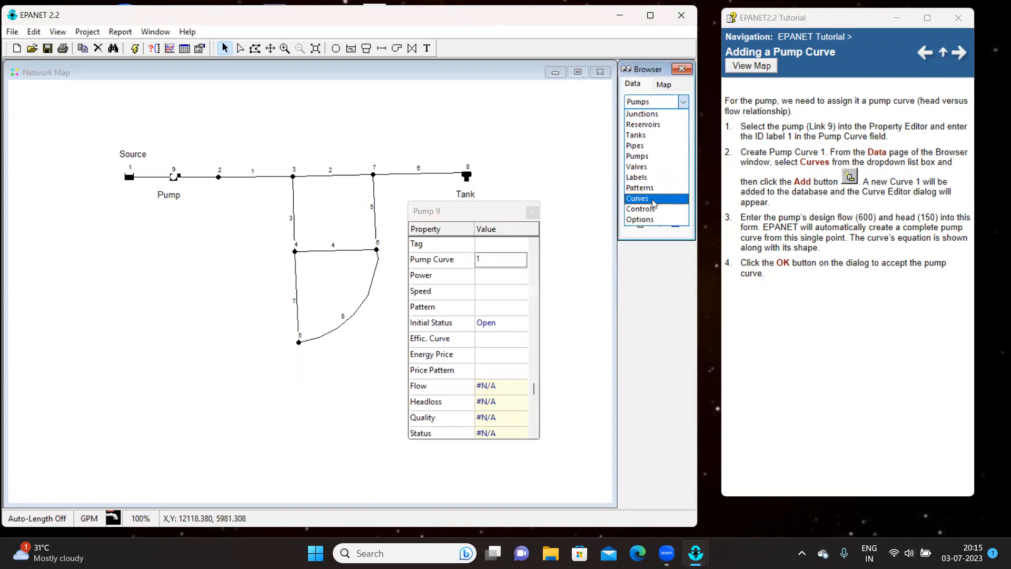
{"action": "left_click", "coordinate": [653, 196]}
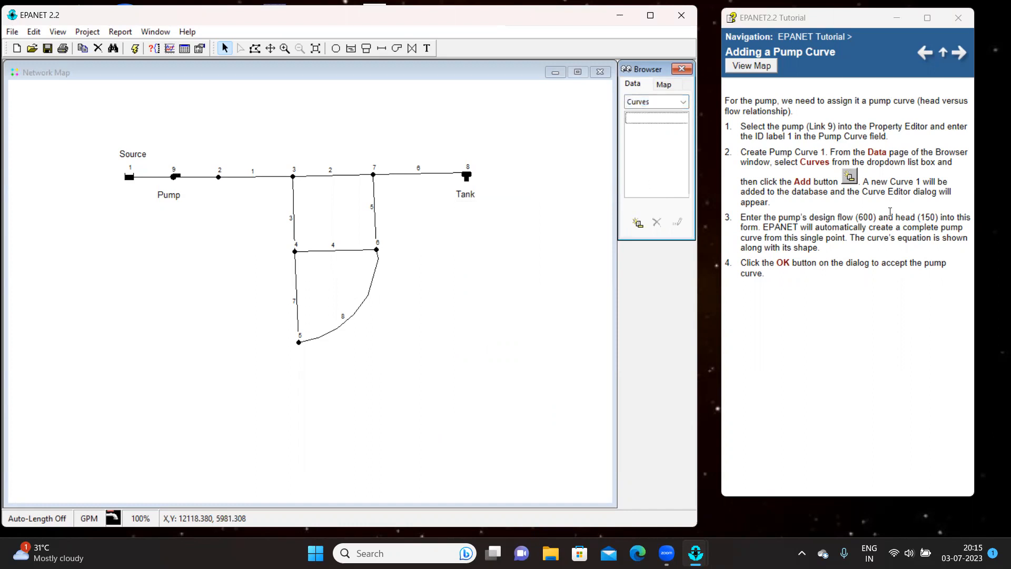
{"action": "left_click", "coordinate": [645, 226]}
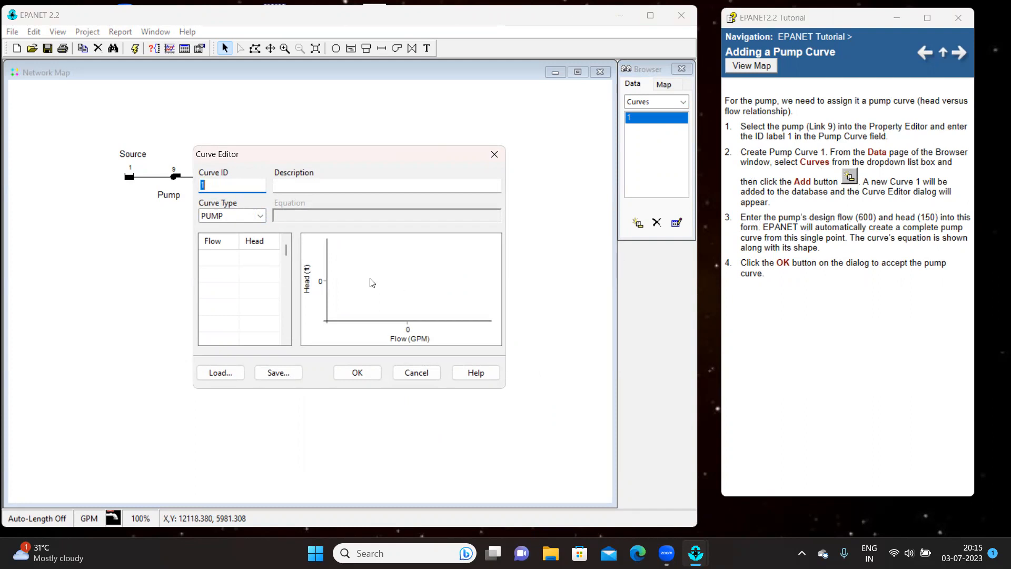
{"action": "left_click", "coordinate": [217, 257]}
{"action": "type", "text": "600"}
{"action": "left_click", "coordinate": [265, 261]}
{"action": "left_click", "coordinate": [251, 274]}
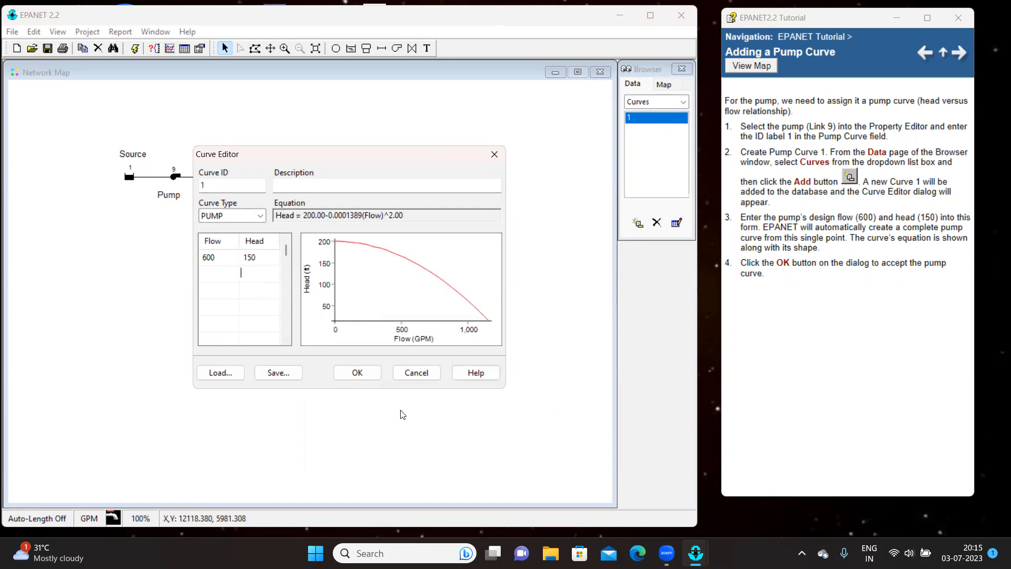
{"action": "left_click", "coordinate": [358, 372]}
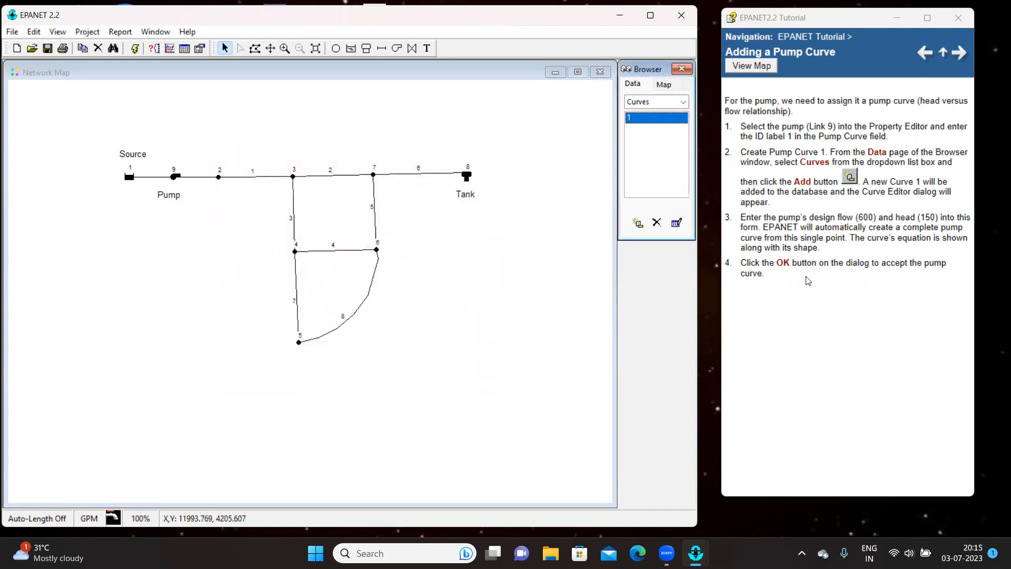
Advance the tutorial to Saving and Opening Projects and create a My_WDN_Design folder in Documents for saving the project.
{"action": "left_click", "coordinate": [962, 57]}
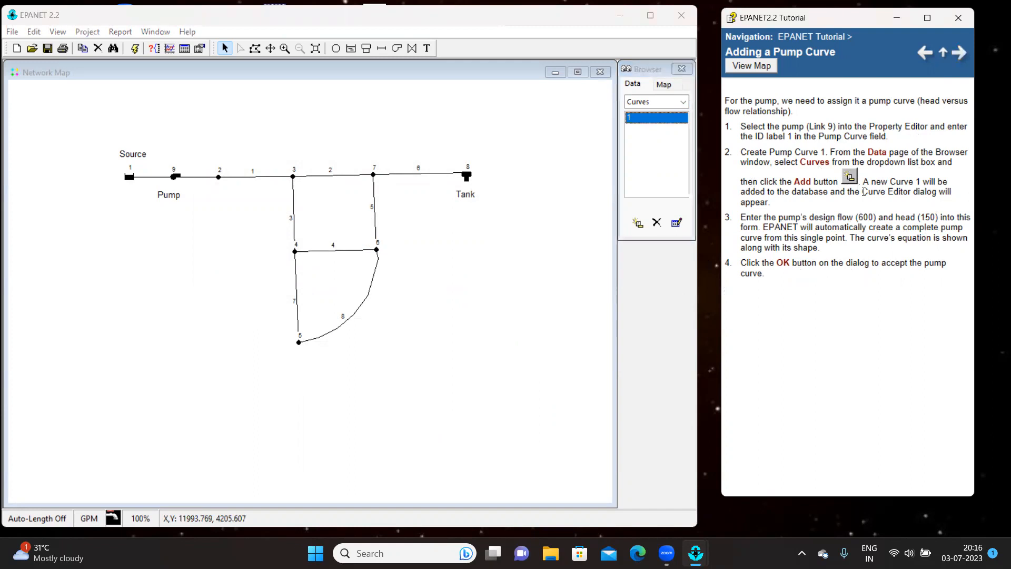
{"action": "left_click", "coordinate": [960, 53]}
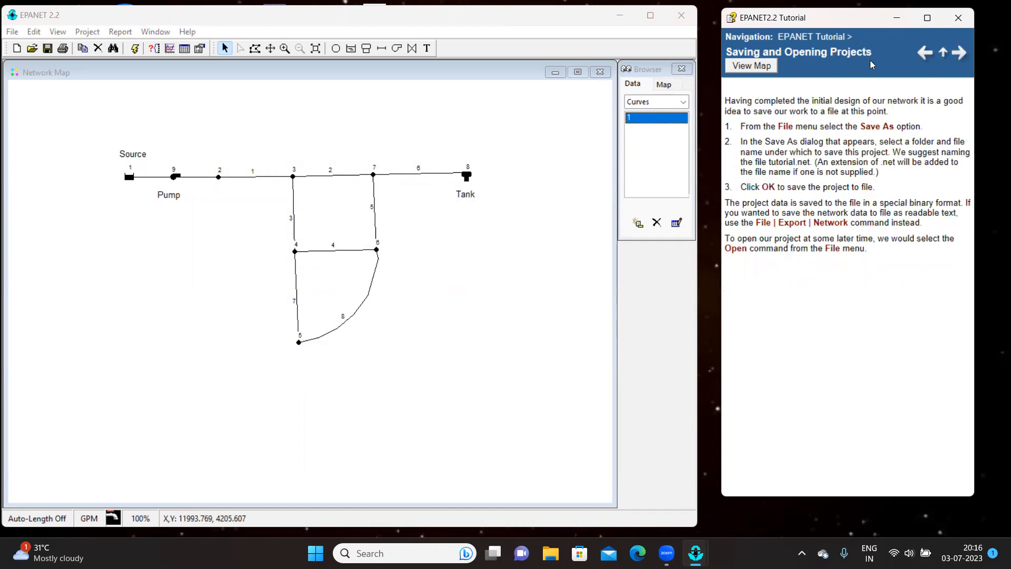
{"action": "left_click", "coordinate": [12, 32]}
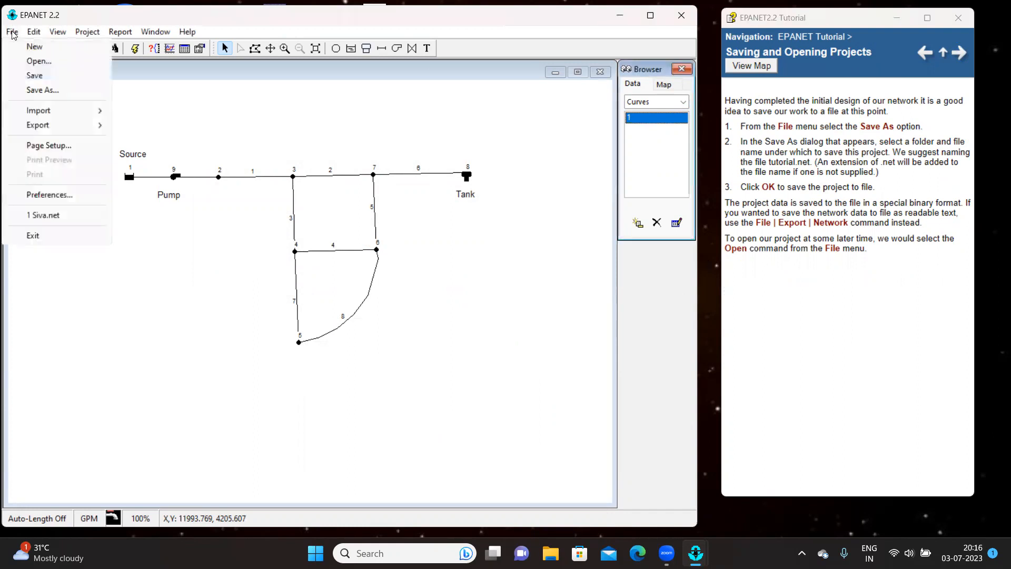
{"action": "left_click", "coordinate": [43, 90]}
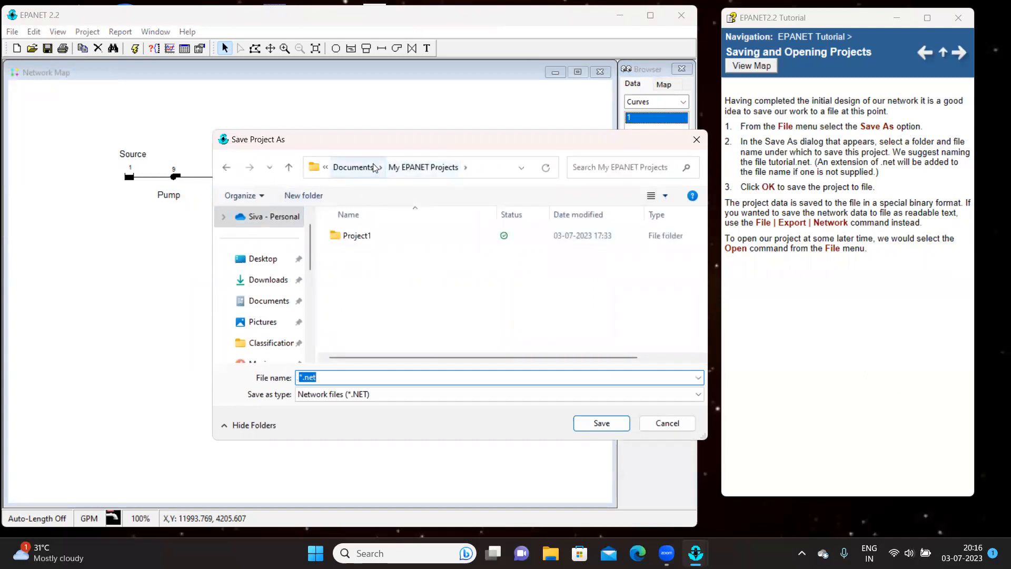
{"action": "left_click", "coordinate": [369, 168]}
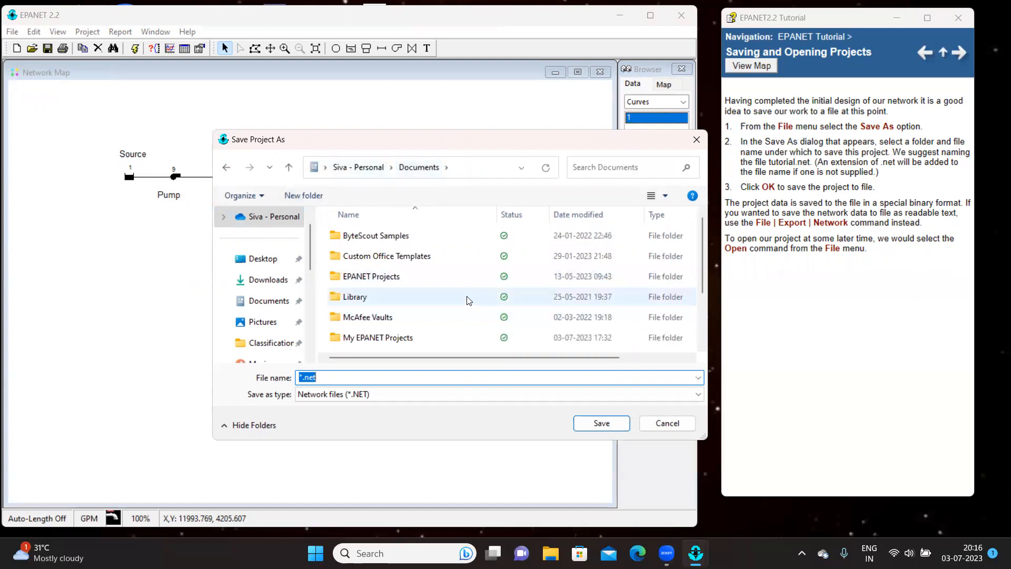
{"action": "right_click", "coordinate": [472, 284]}
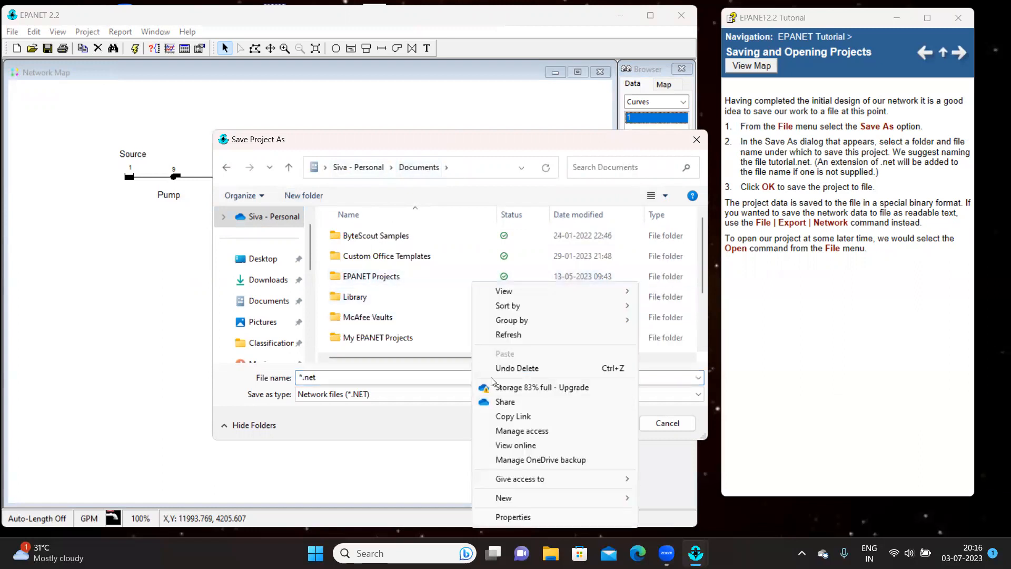
{"action": "mouse_move", "coordinate": [615, 497]}
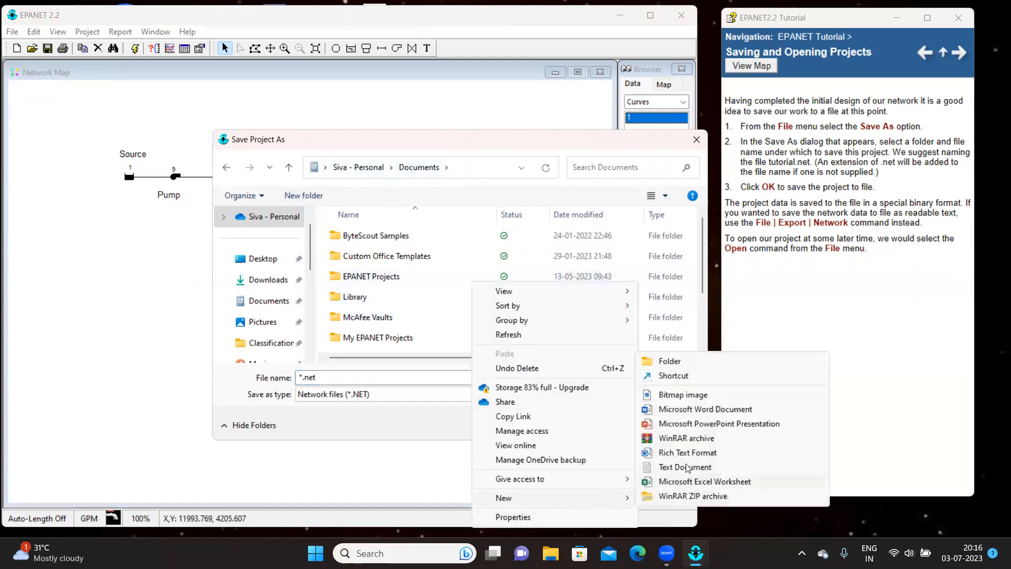
{"action": "left_click", "coordinate": [684, 361]}
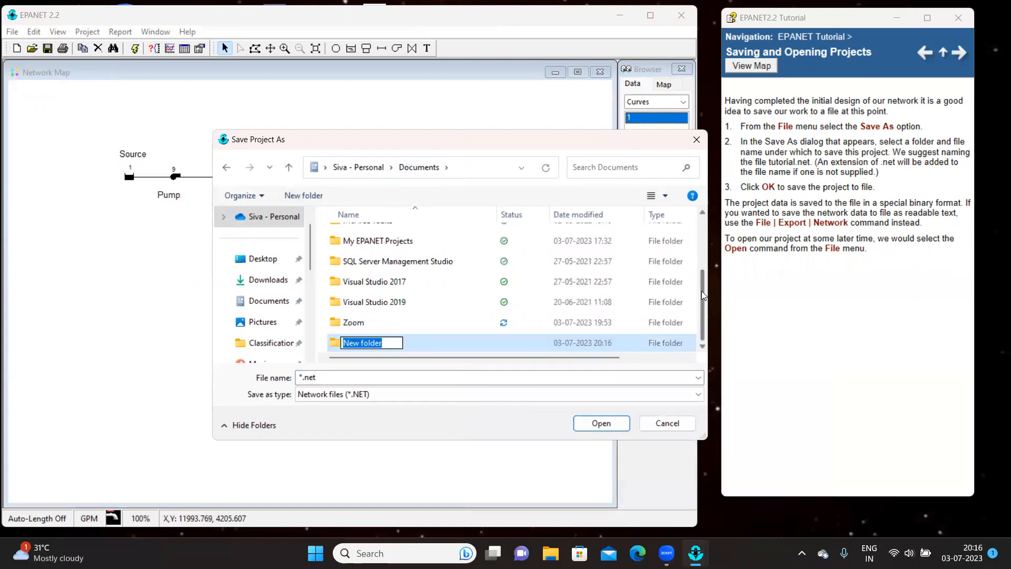
{"action": "type", "text": "My_"}
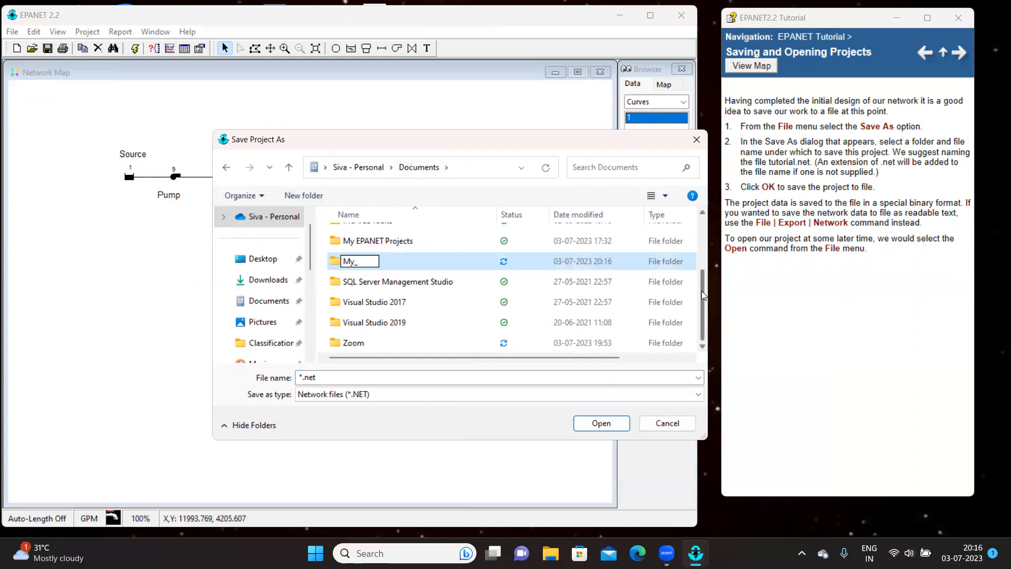
{"action": "type", "text": " WDN_Design"}
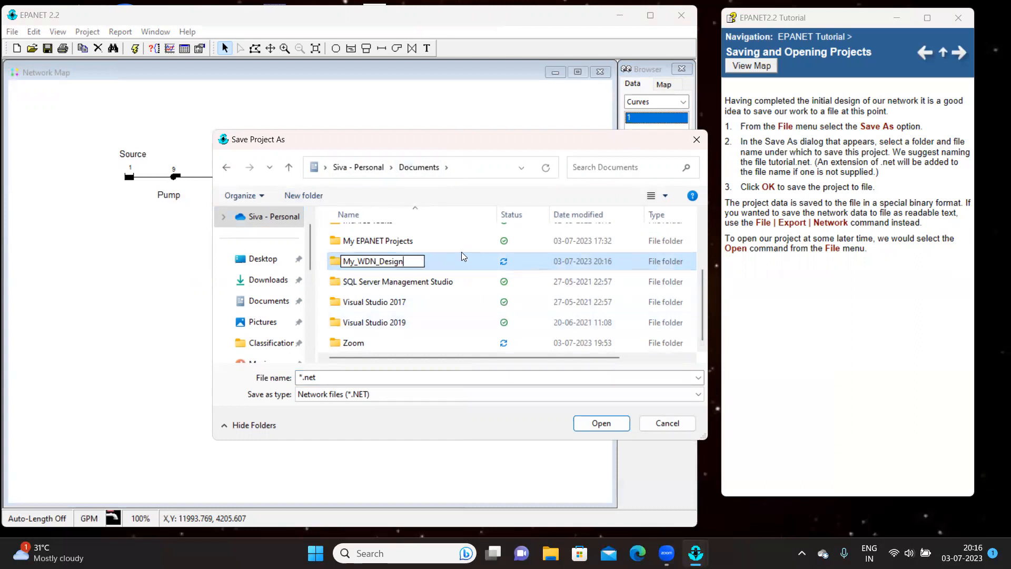
Save the project as a network file named WDN in the My_WDN_Design folder.
{"action": "left_click", "coordinate": [338, 266]}
{"action": "double_click", "coordinate": [337, 263]}
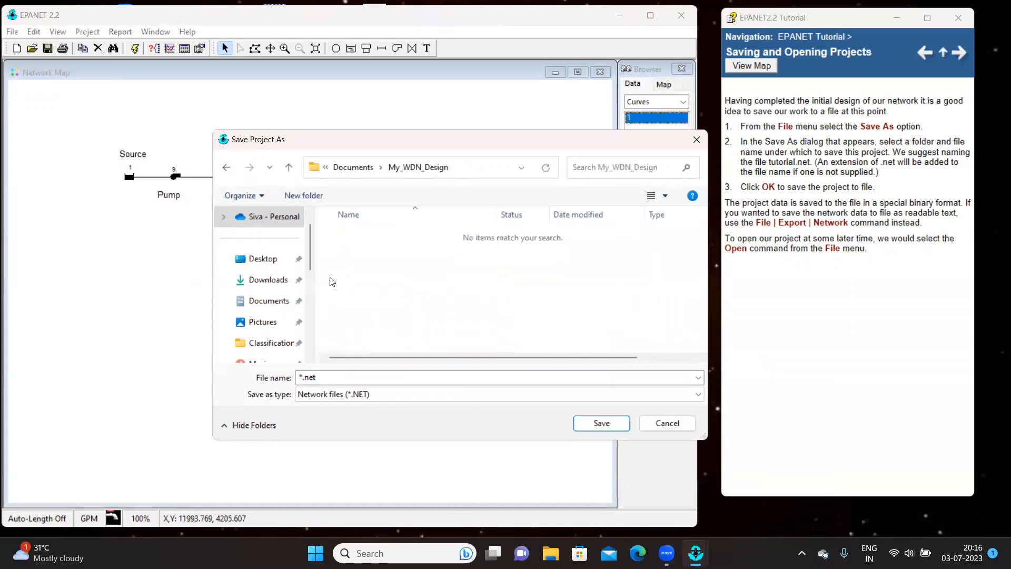
{"action": "double_click", "coordinate": [331, 376]}
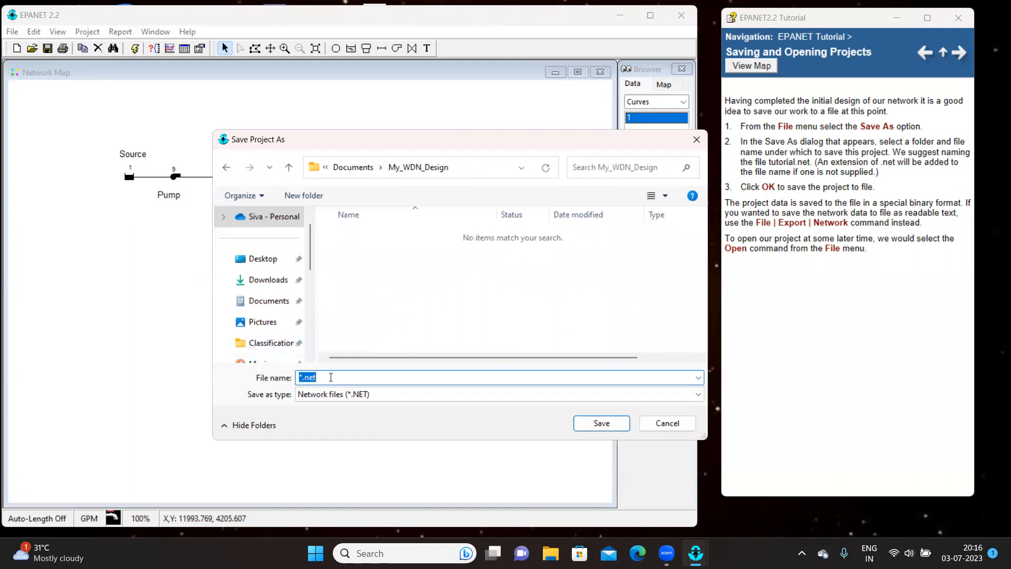
{"action": "type", "text": "WDN"}
{"action": "left_click", "coordinate": [601, 423]}
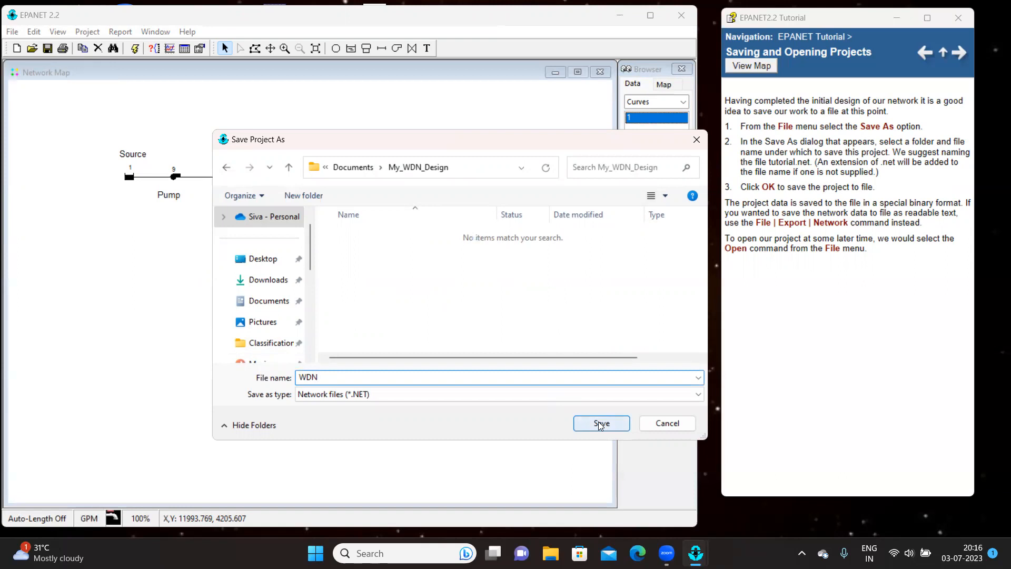
{"action": "left_click", "coordinate": [602, 424]}
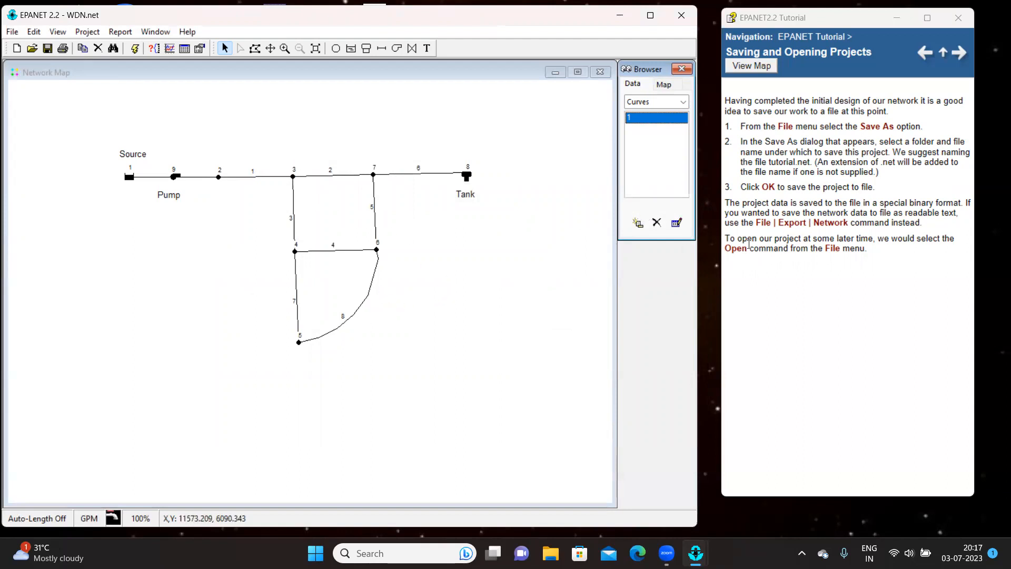
Export the network as an INP input file named WDN in the My_WDN_Design folder.
{"action": "left_click", "coordinate": [14, 32]}
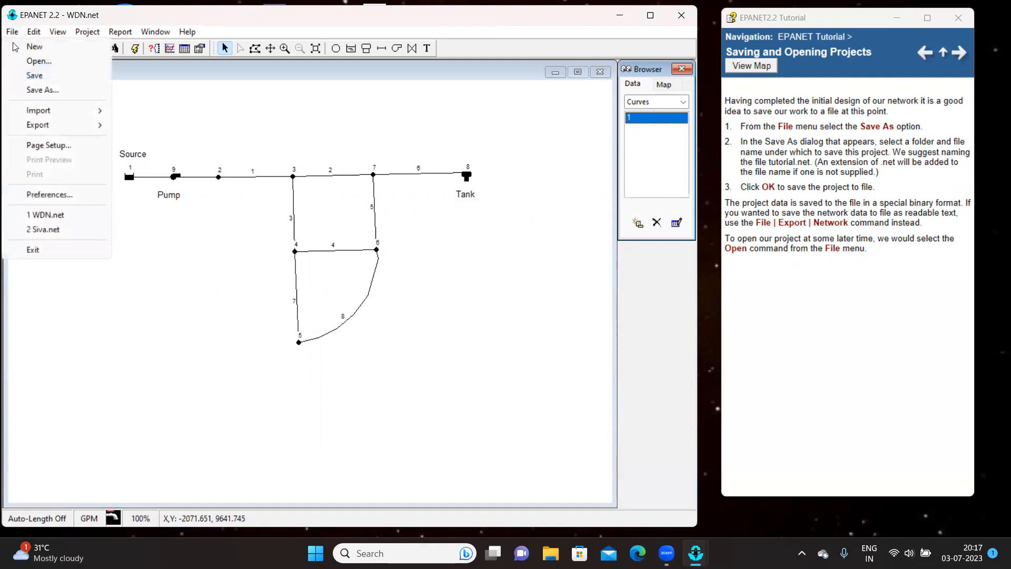
{"action": "mouse_move", "coordinate": [68, 131]}
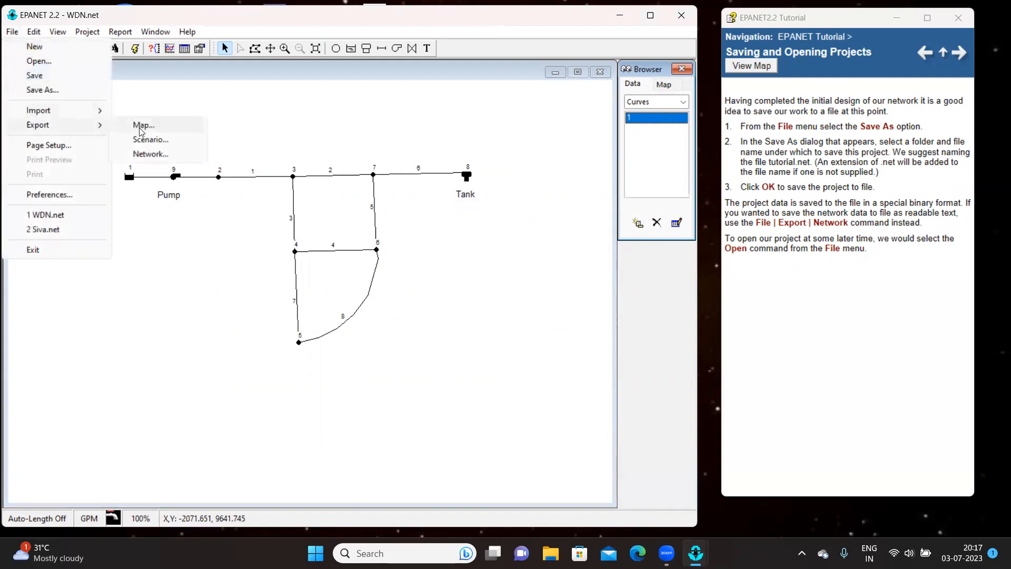
{"action": "left_click", "coordinate": [148, 154]}
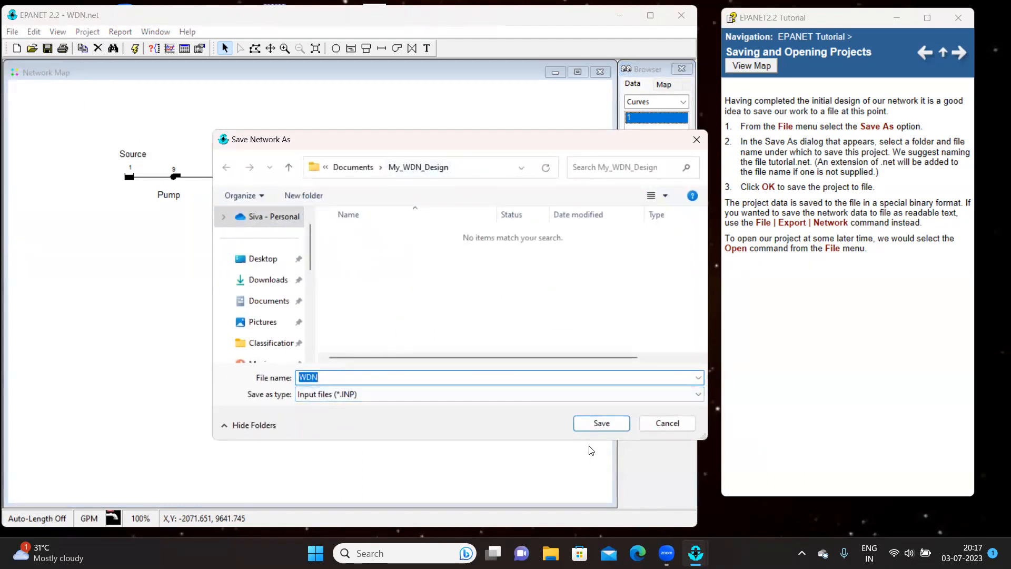
{"action": "left_click", "coordinate": [606, 420]}
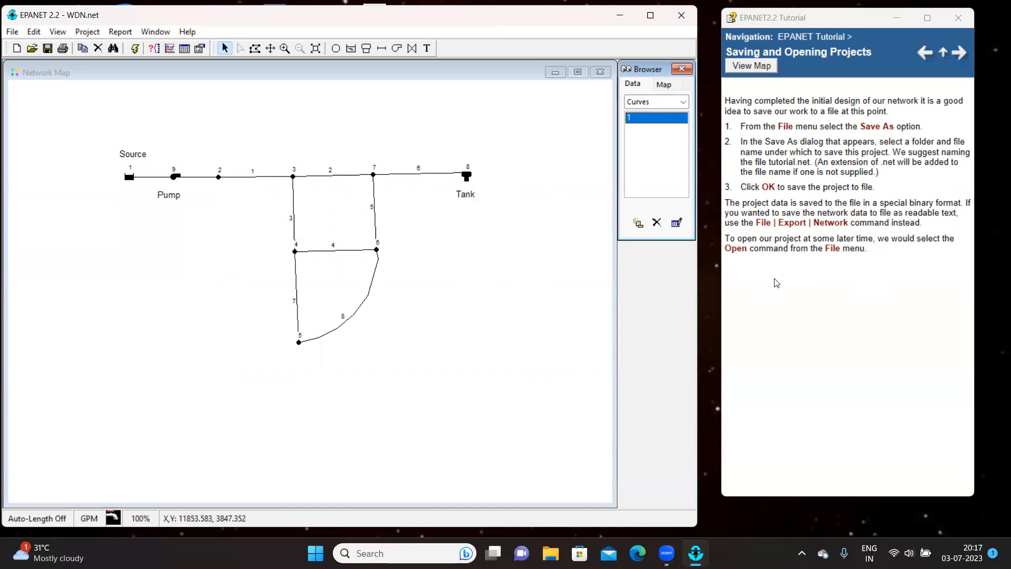
Bring up the dialog for opening a saved project and dismiss it without opening a file.
{"action": "left_click", "coordinate": [33, 49]}
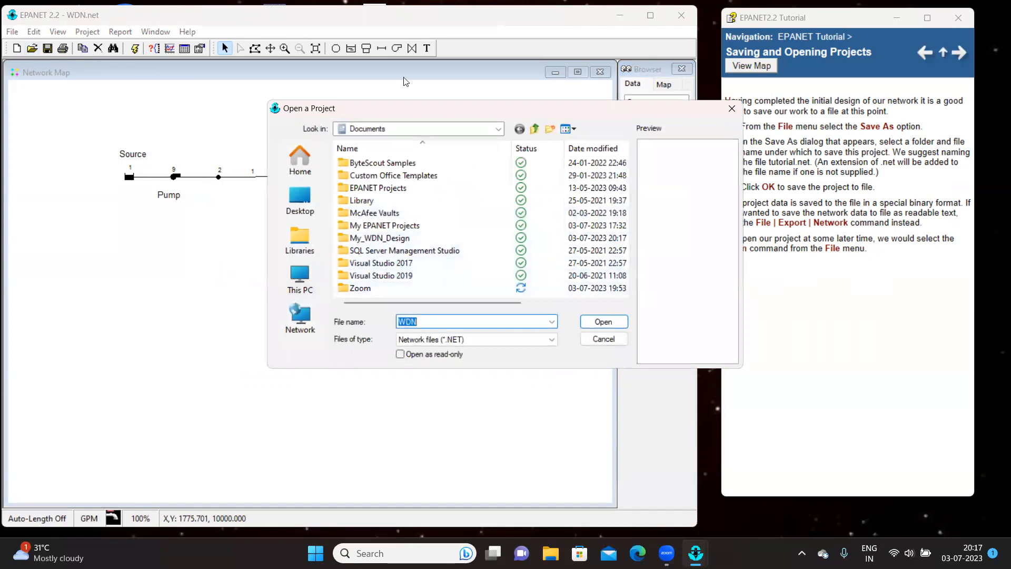
{"action": "left_click", "coordinate": [731, 110]}
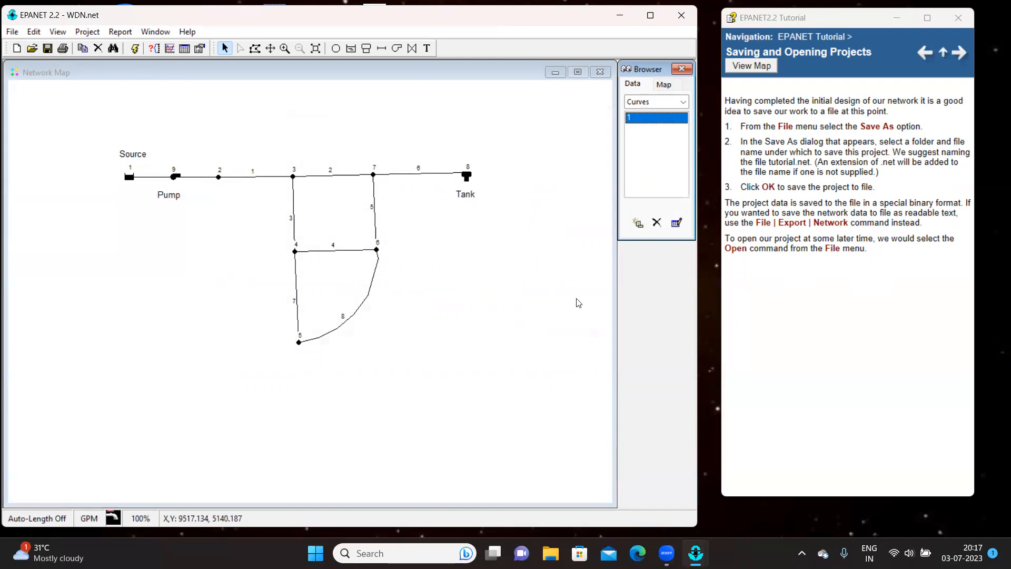
Advance the tutorial to Running a Single Period Analysis and run the hydraulic analysis on the network.
{"action": "left_click", "coordinate": [959, 54]}
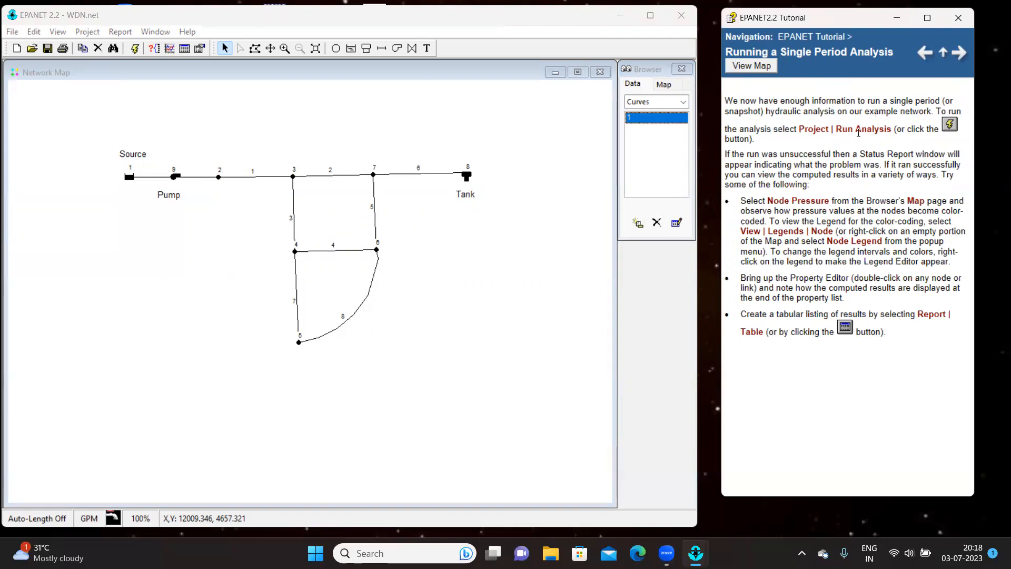
{"action": "left_click", "coordinate": [84, 32]}
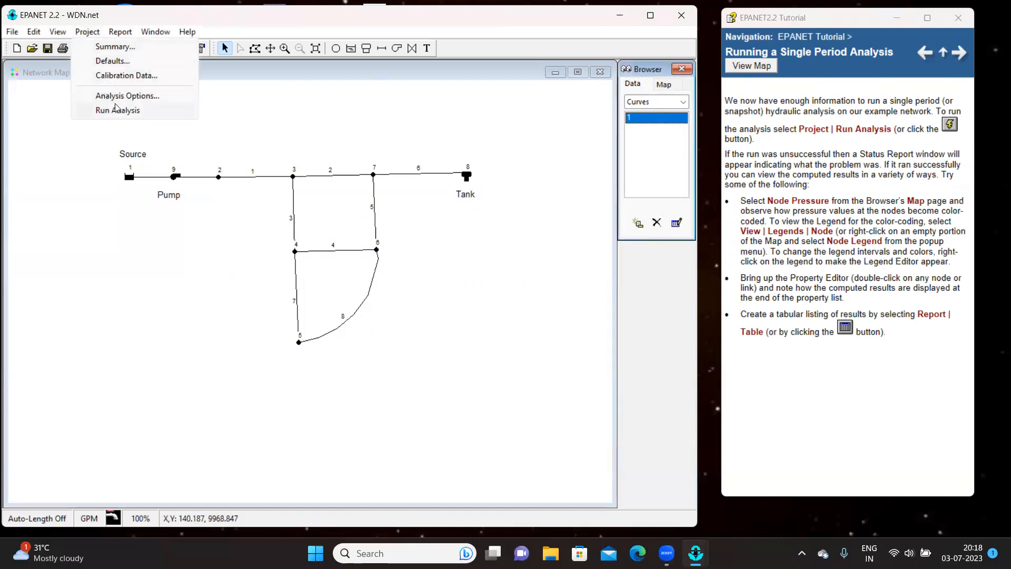
{"action": "left_click", "coordinate": [132, 110]}
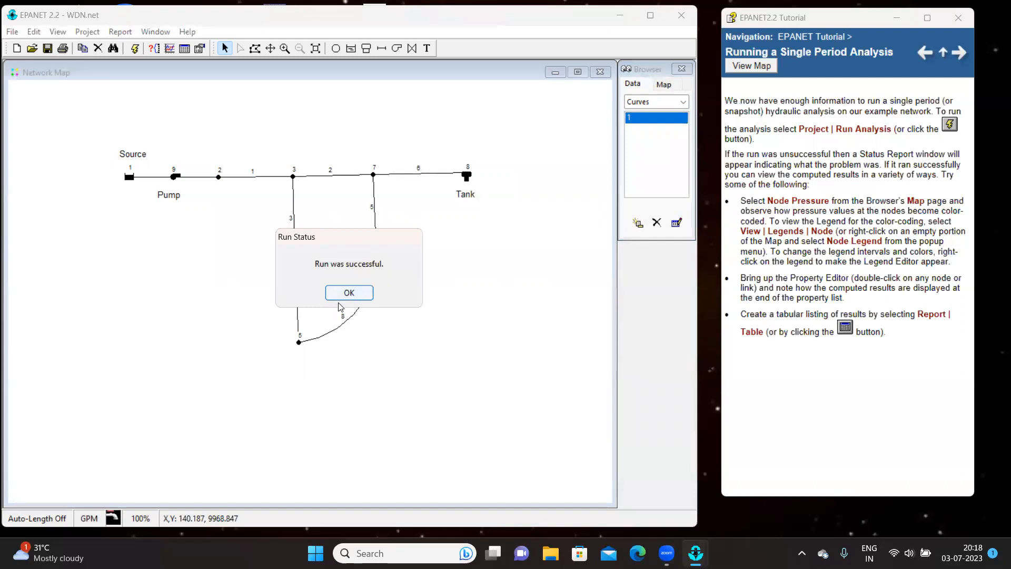
{"action": "left_click", "coordinate": [359, 293]}
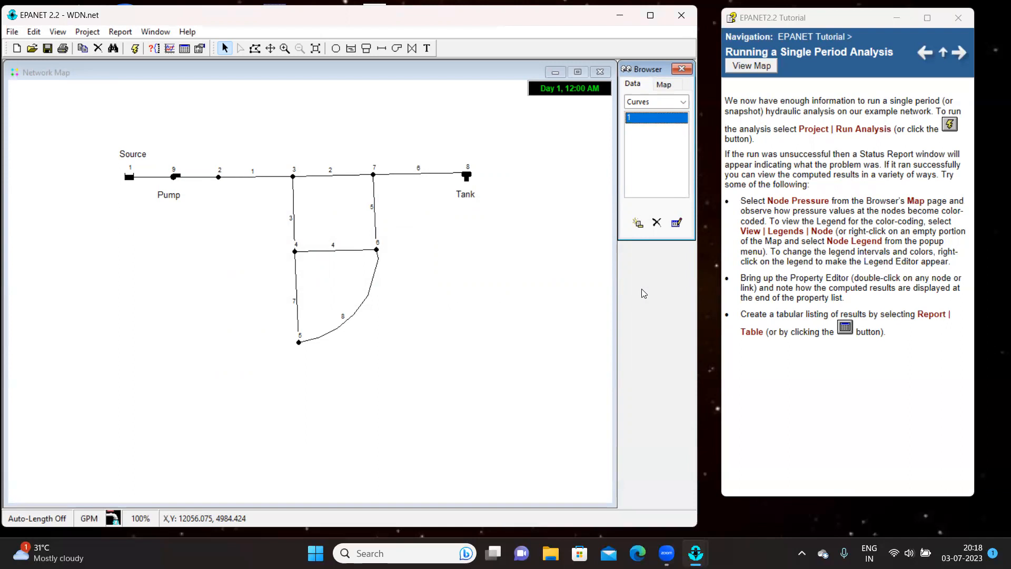
Review the computed results in the property list of junction 2 and close it.
{"action": "double_click", "coordinate": [220, 178]}
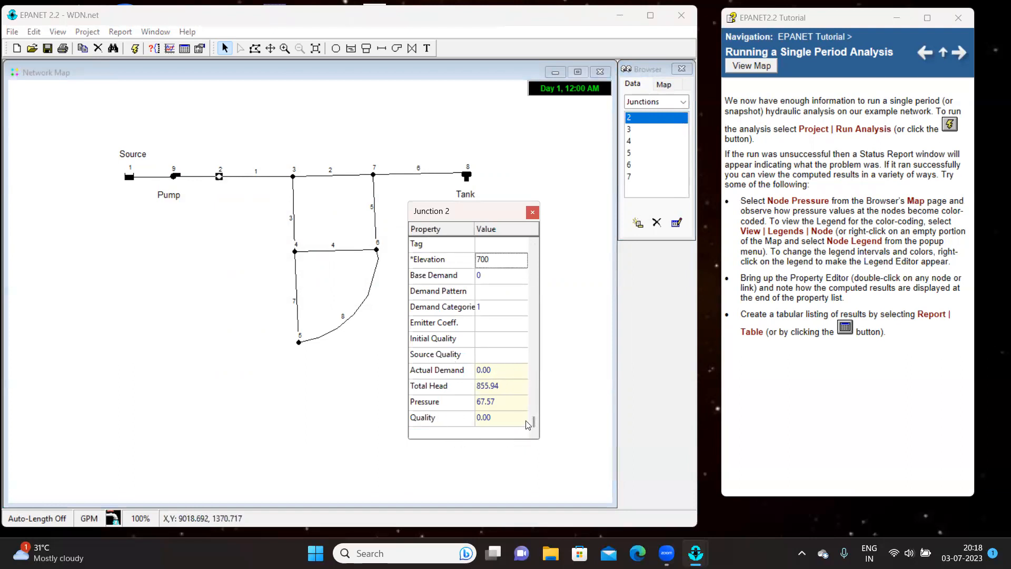
{"action": "scroll", "coordinate": [527, 424], "scroll_direction": "up", "scroll_amount": 3}
{"action": "scroll", "coordinate": [529, 336], "scroll_direction": "down", "scroll_amount": 3}
{"action": "left_click", "coordinate": [532, 211]}
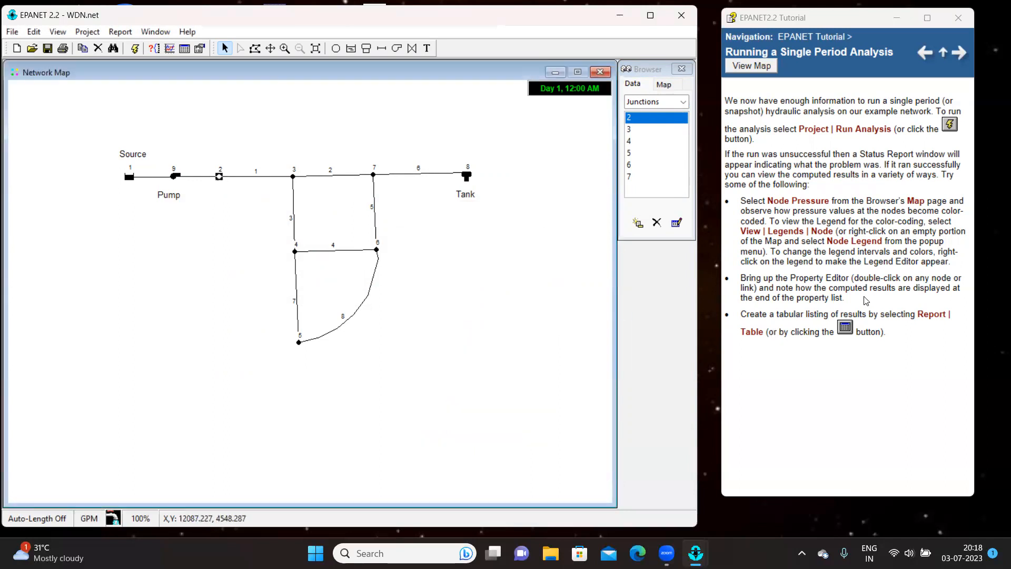
Run the hydraulic analysis again.
{"action": "left_click", "coordinate": [134, 49]}
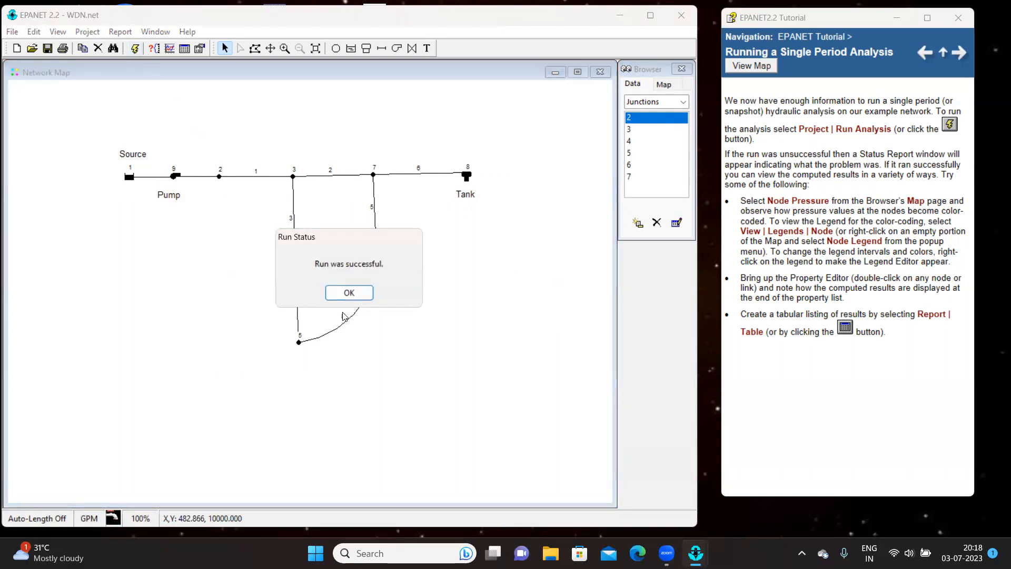
{"action": "left_click", "coordinate": [353, 289]}
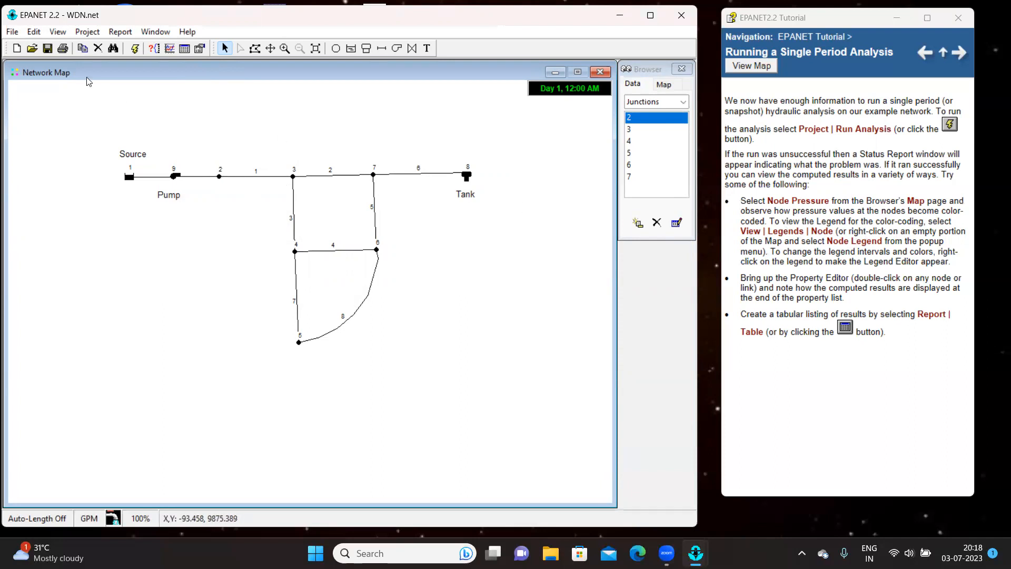
{"action": "left_click", "coordinate": [57, 33]}
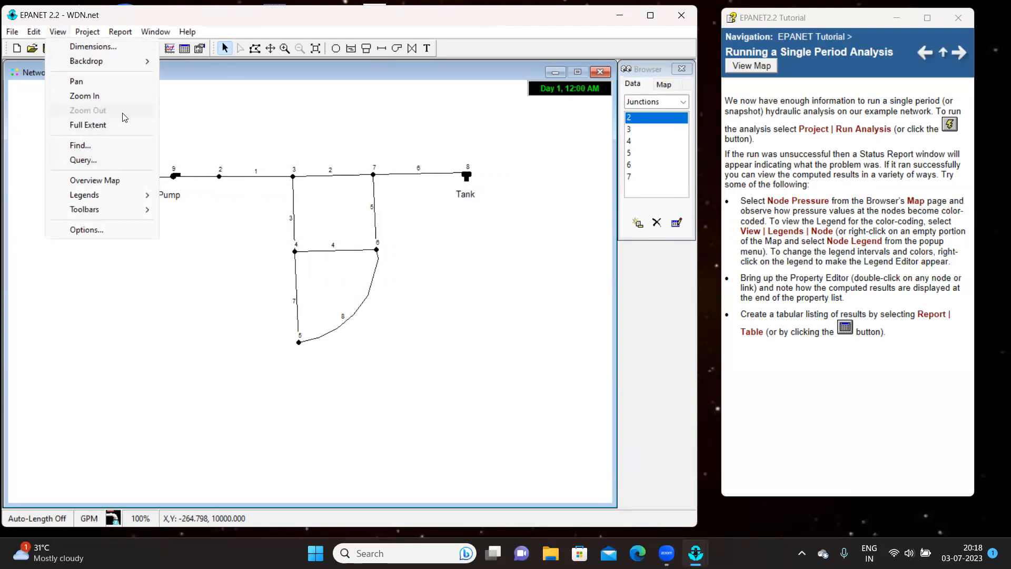
{"action": "left_click", "coordinate": [316, 111]}
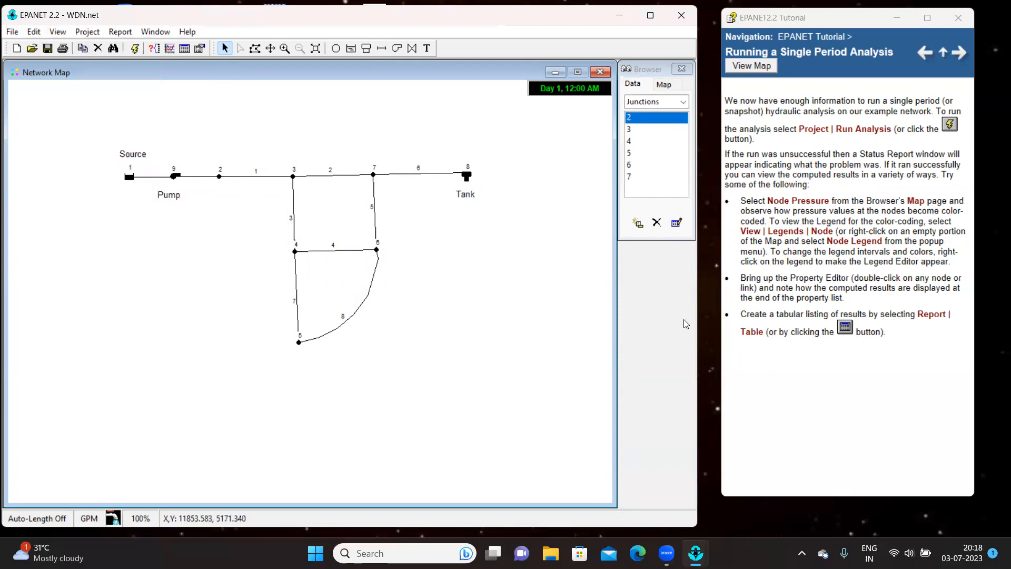
{"action": "left_click", "coordinate": [57, 33]}
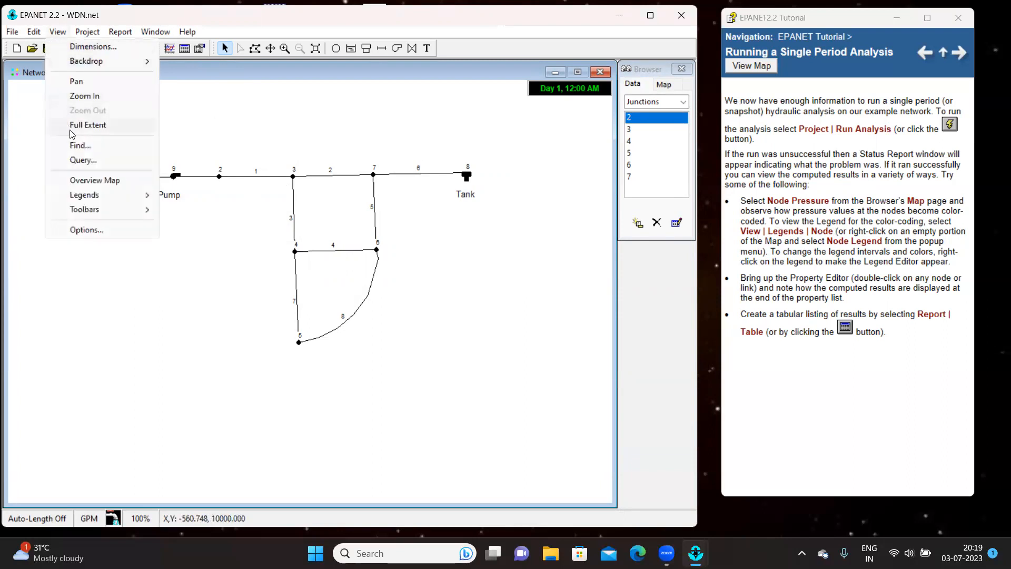
{"action": "mouse_move", "coordinate": [104, 202]}
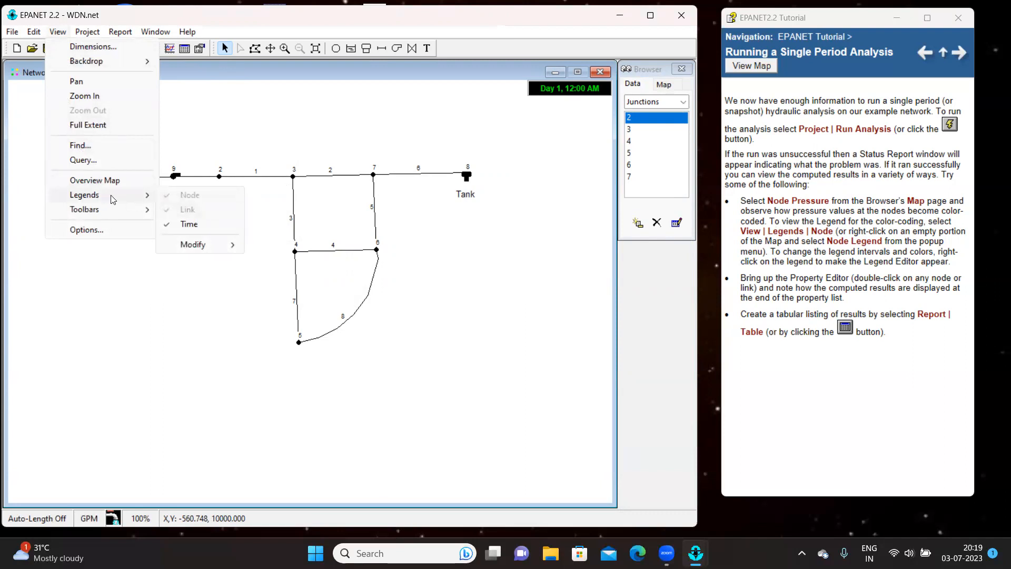
{"action": "left_click", "coordinate": [480, 227]}
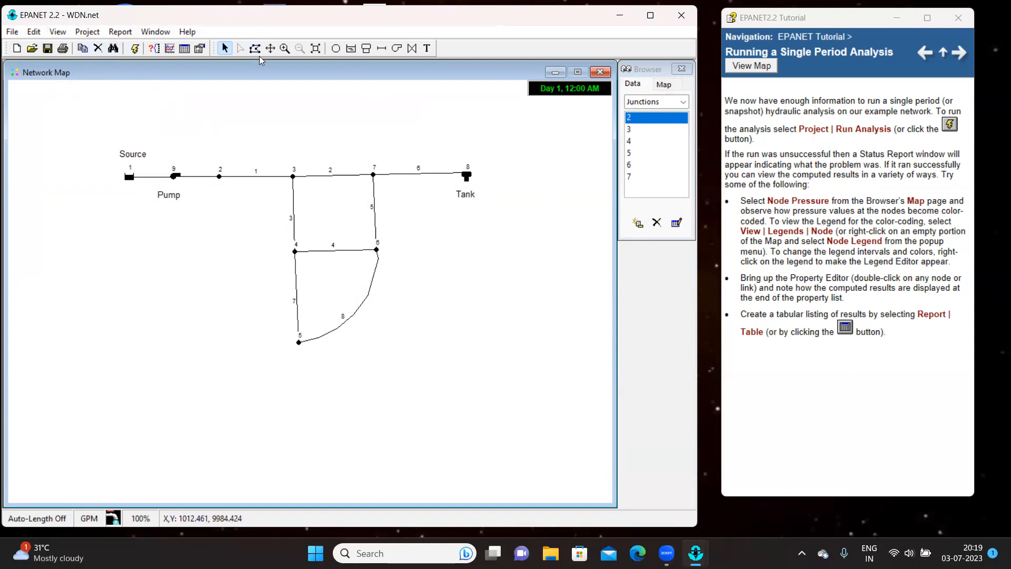
Color the map's nodes by Elevation, Base Demand and Initial Quality in turn to compare the views.
{"action": "left_click", "coordinate": [666, 84]}
{"action": "left_click", "coordinate": [683, 112]}
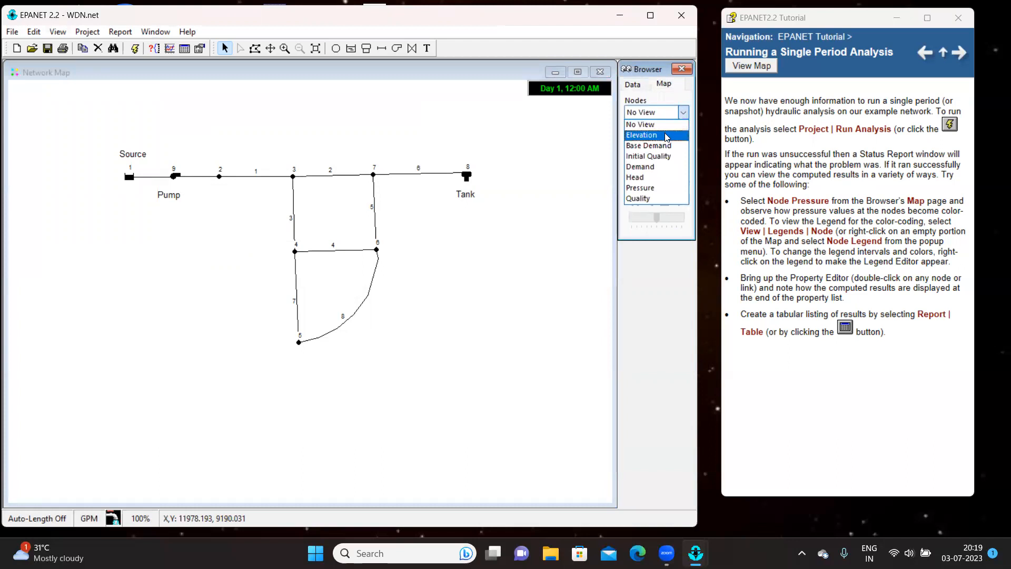
{"action": "left_click", "coordinate": [666, 136]}
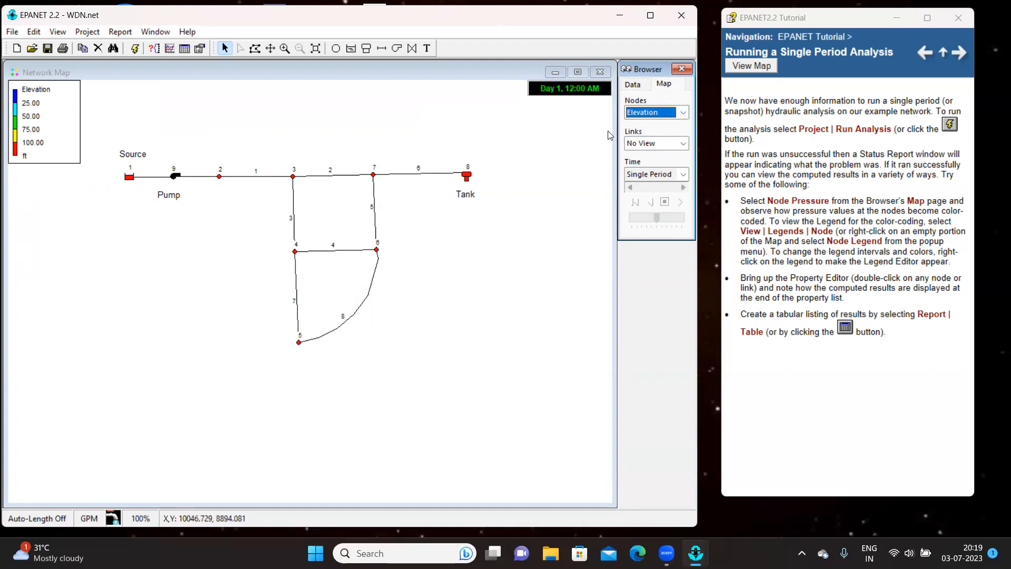
{"action": "left_click", "coordinate": [686, 114]}
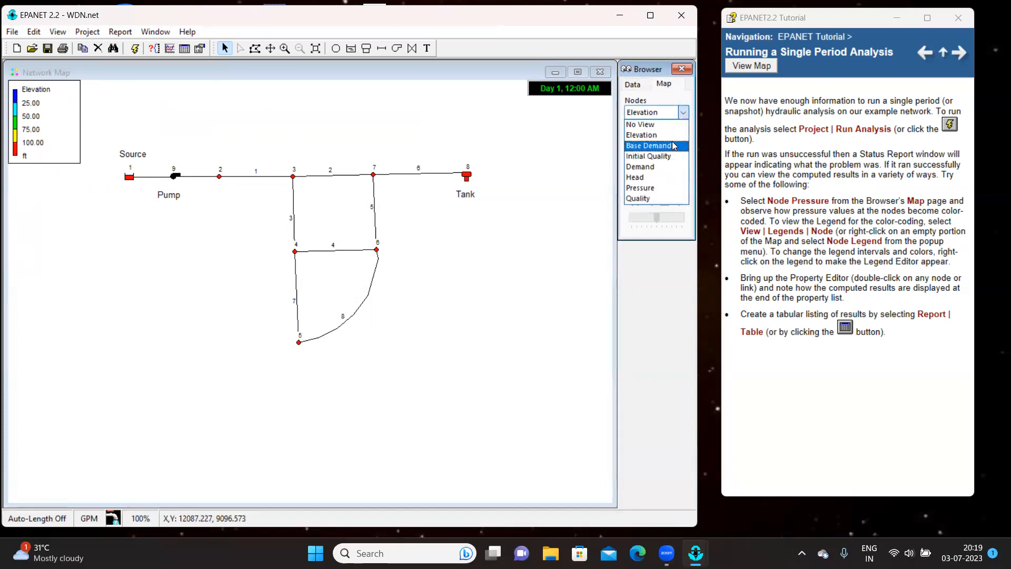
{"action": "left_click", "coordinate": [674, 146]}
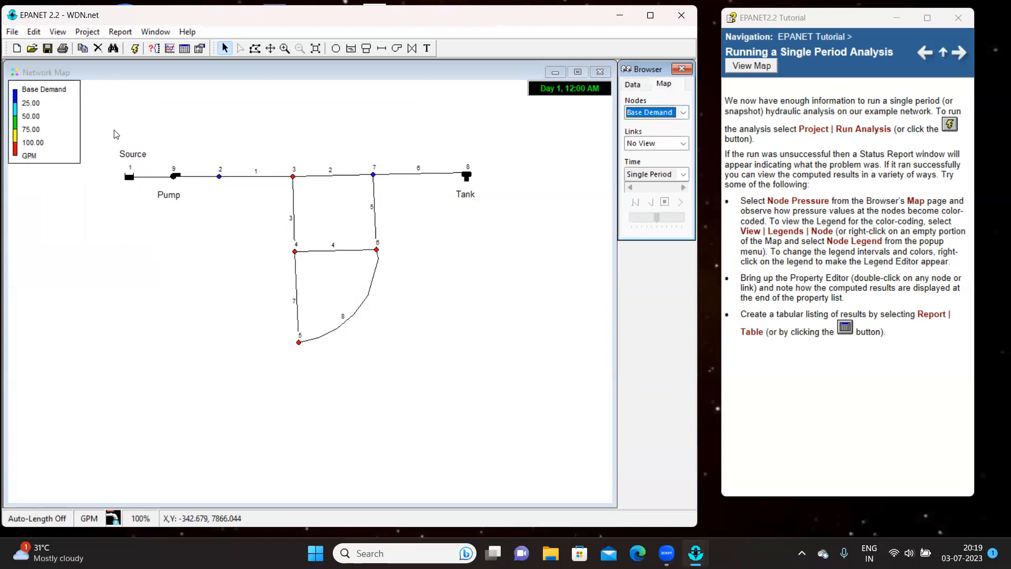
{"action": "left_click", "coordinate": [683, 112]}
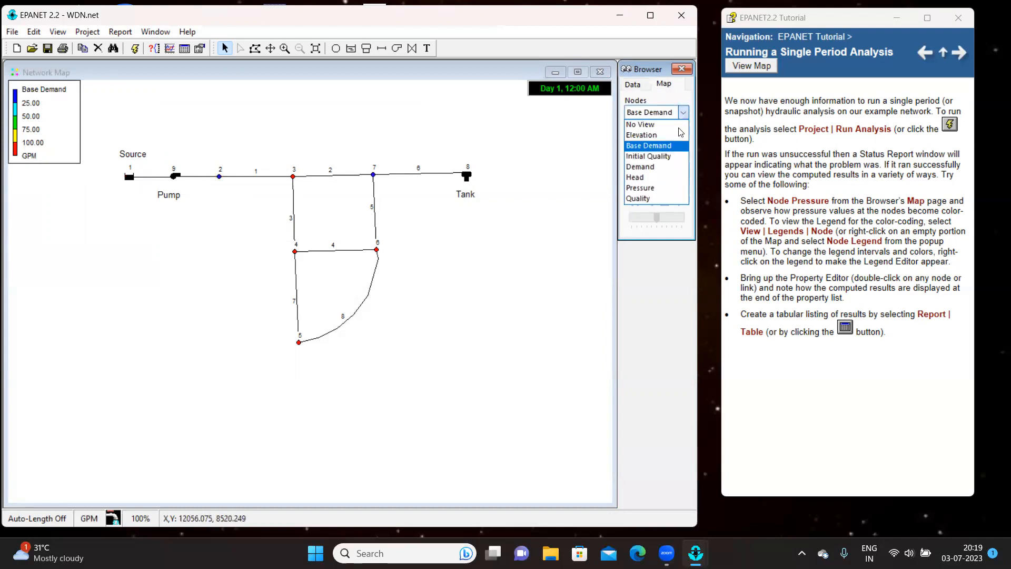
{"action": "left_click", "coordinate": [666, 157]}
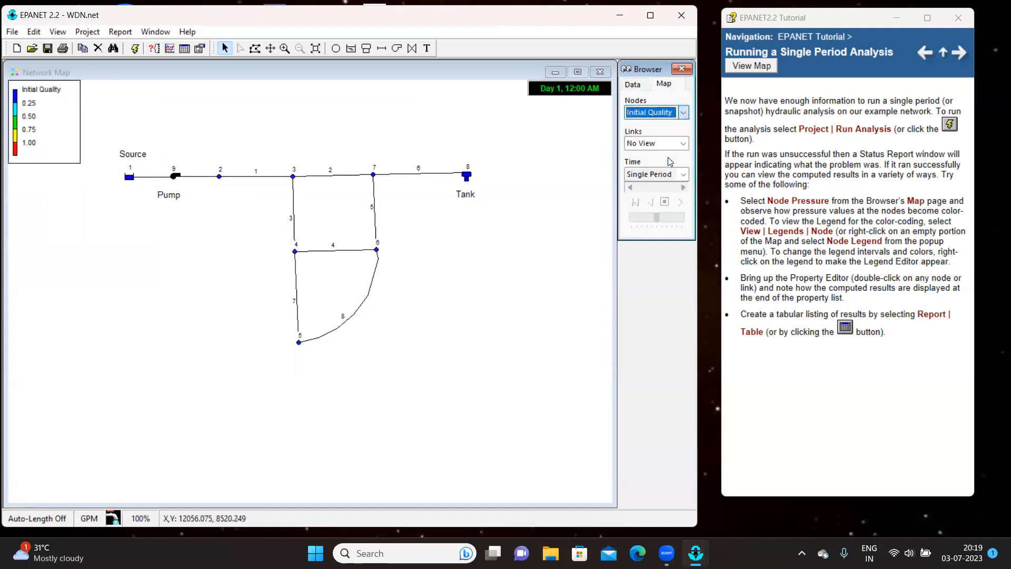
Show the node Demand view on the map and switch the node coloring to Pressure.
{"action": "left_click", "coordinate": [683, 112]}
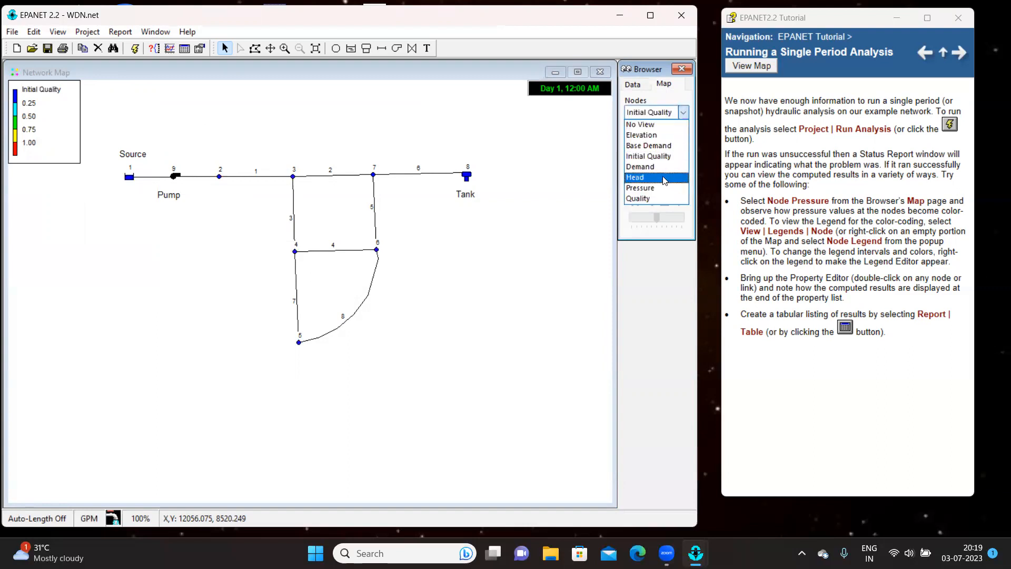
{"action": "left_click", "coordinate": [664, 168]}
{"action": "left_click", "coordinate": [683, 112]}
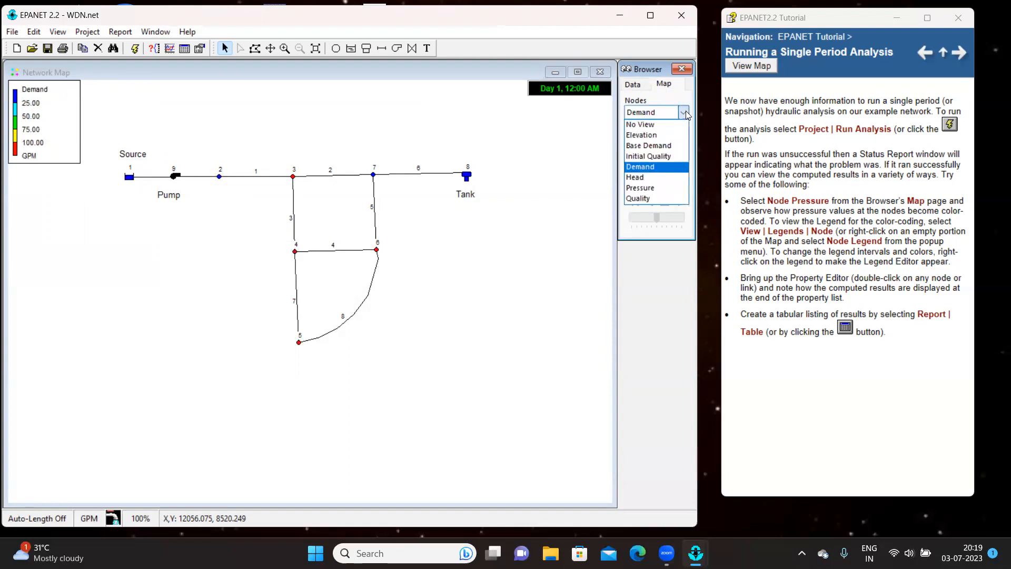
{"action": "left_click", "coordinate": [662, 189]}
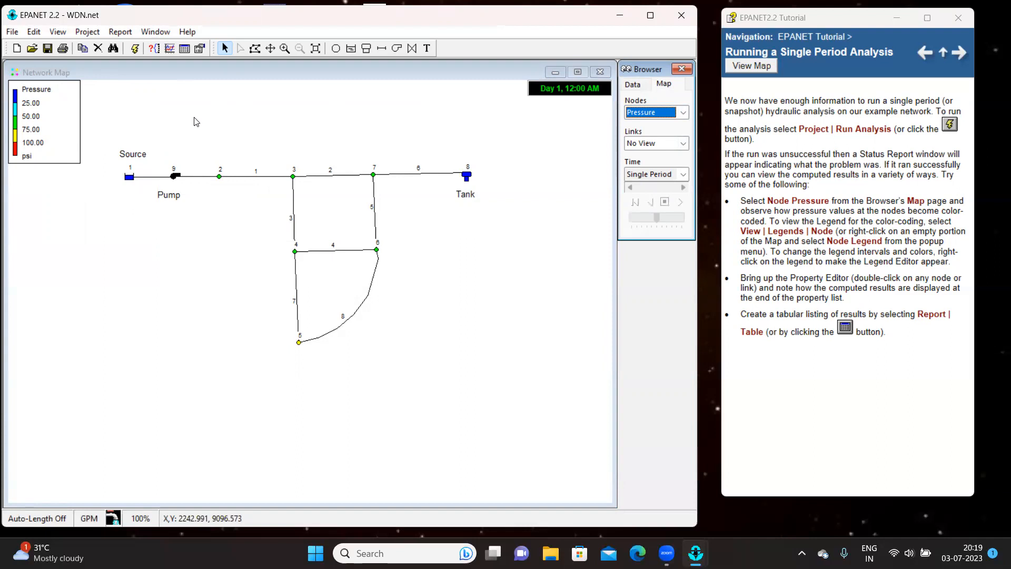
Create a Network Nodes table with the Elevation, Base Demand and Initial Quality columns added, review it and close it.
{"action": "left_click", "coordinate": [184, 49]}
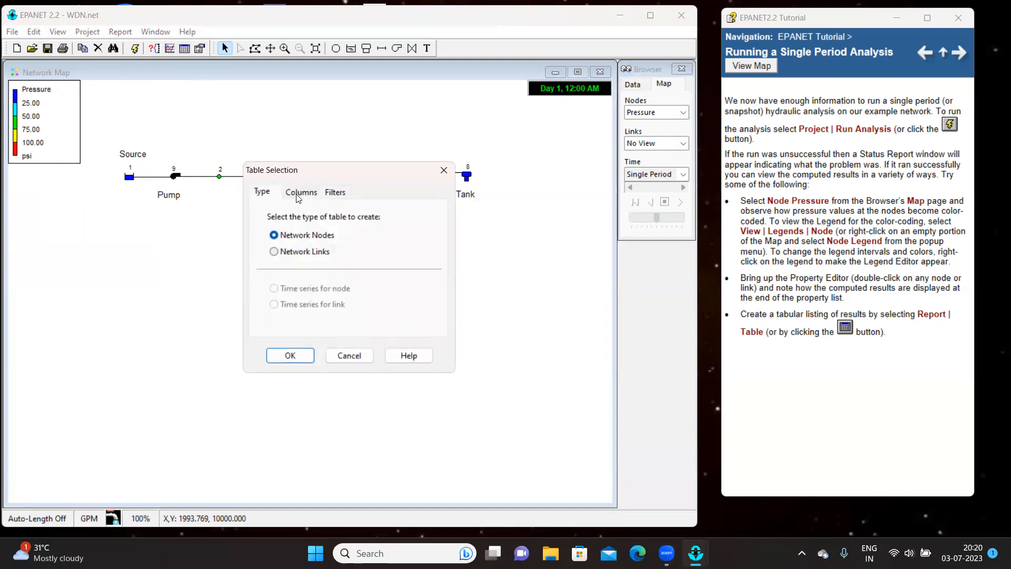
{"action": "left_click", "coordinate": [300, 192]}
{"action": "left_click", "coordinate": [309, 255]}
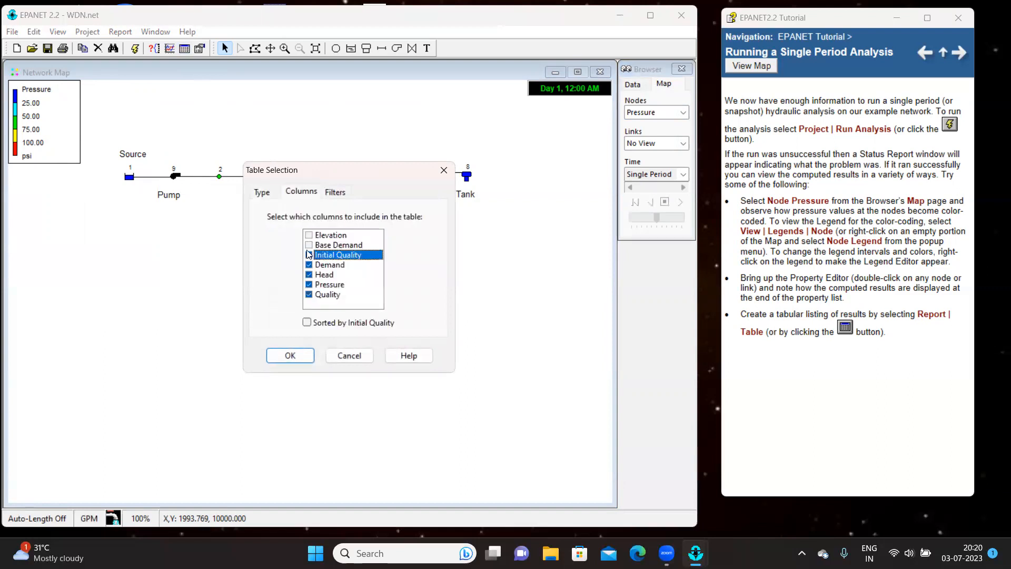
{"action": "left_click", "coordinate": [309, 245]}
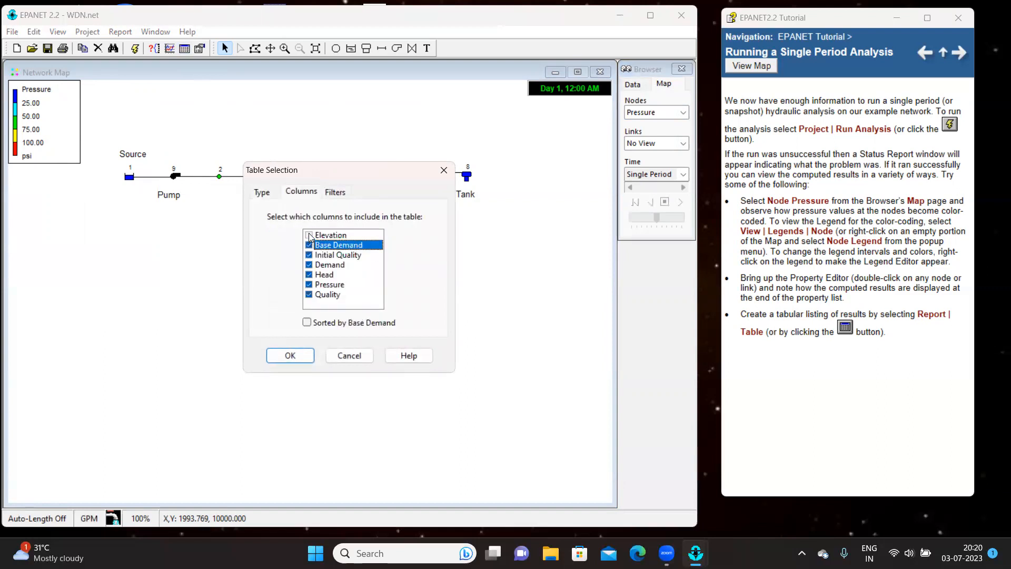
{"action": "left_click", "coordinate": [309, 235]}
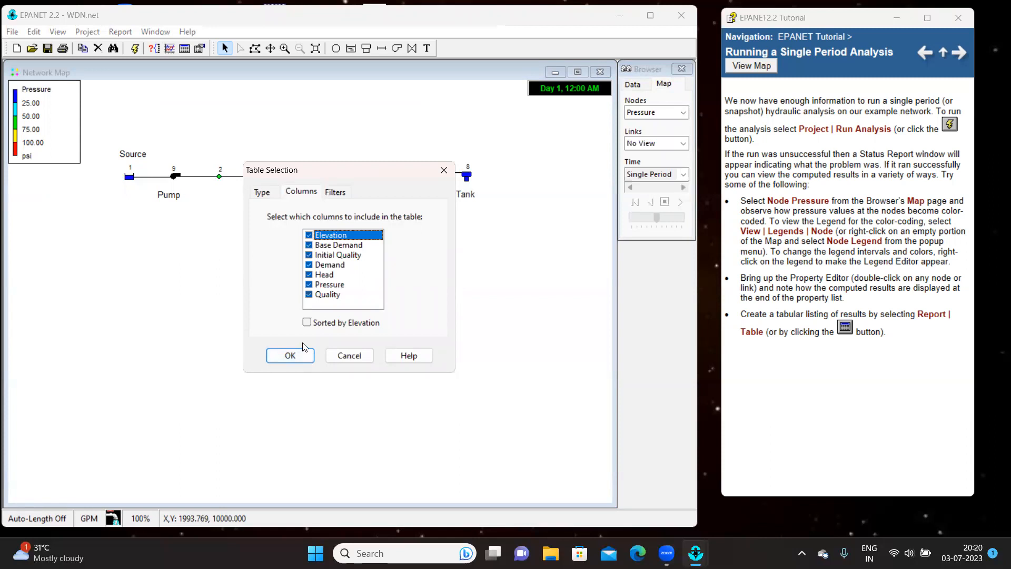
{"action": "left_click", "coordinate": [293, 356]}
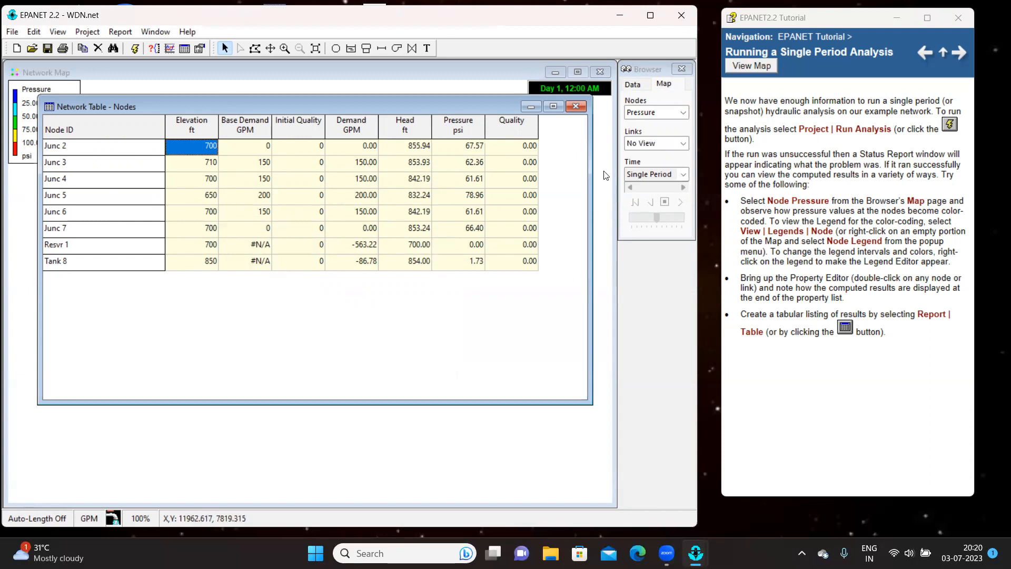
{"action": "left_click", "coordinate": [576, 108]}
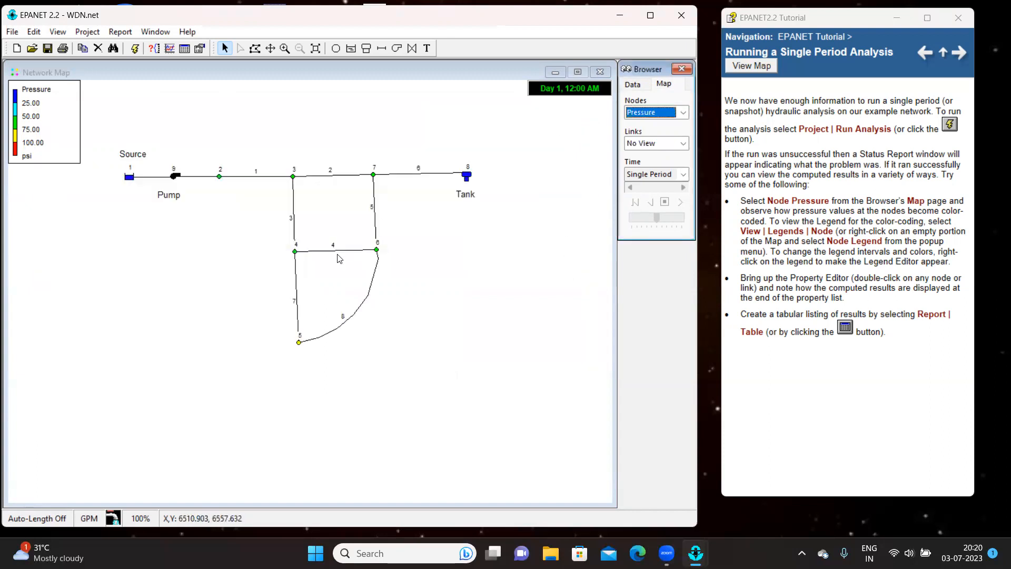